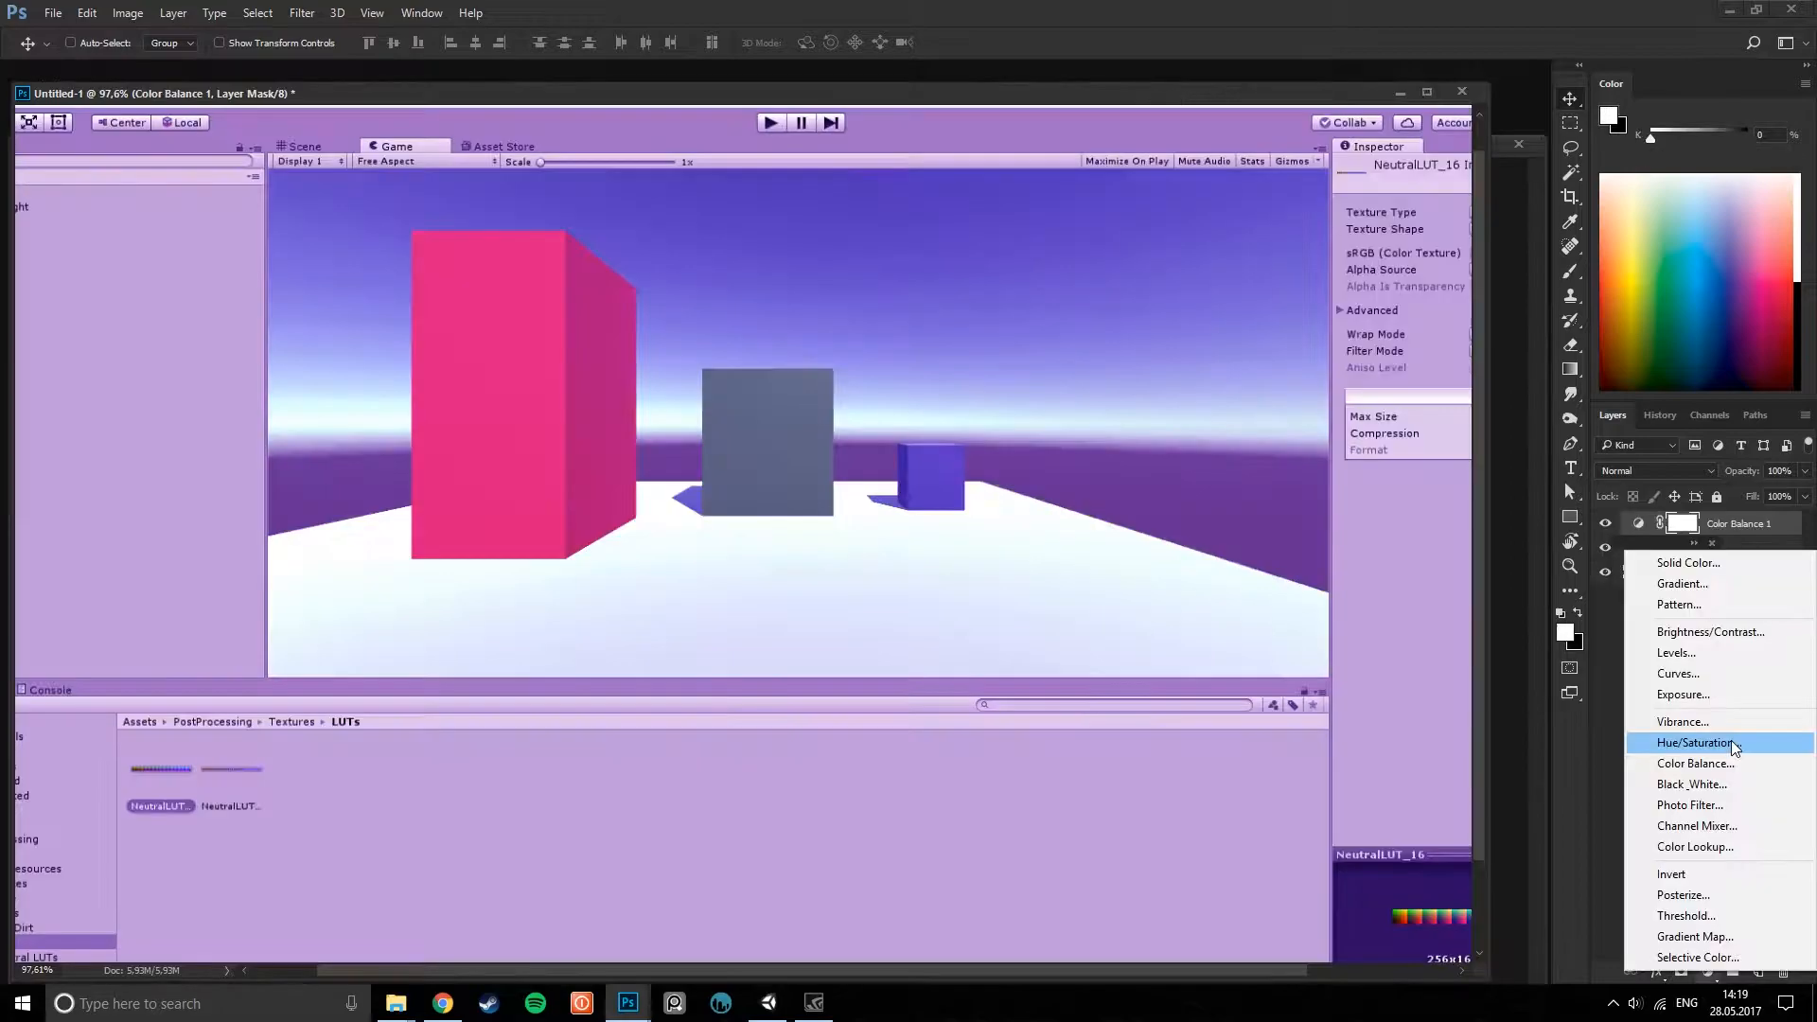
- Shift the hue of the Unity screenshot with a Hue/Saturation adjustment layer
left_click_drag(1468, 691, 1380, 692)
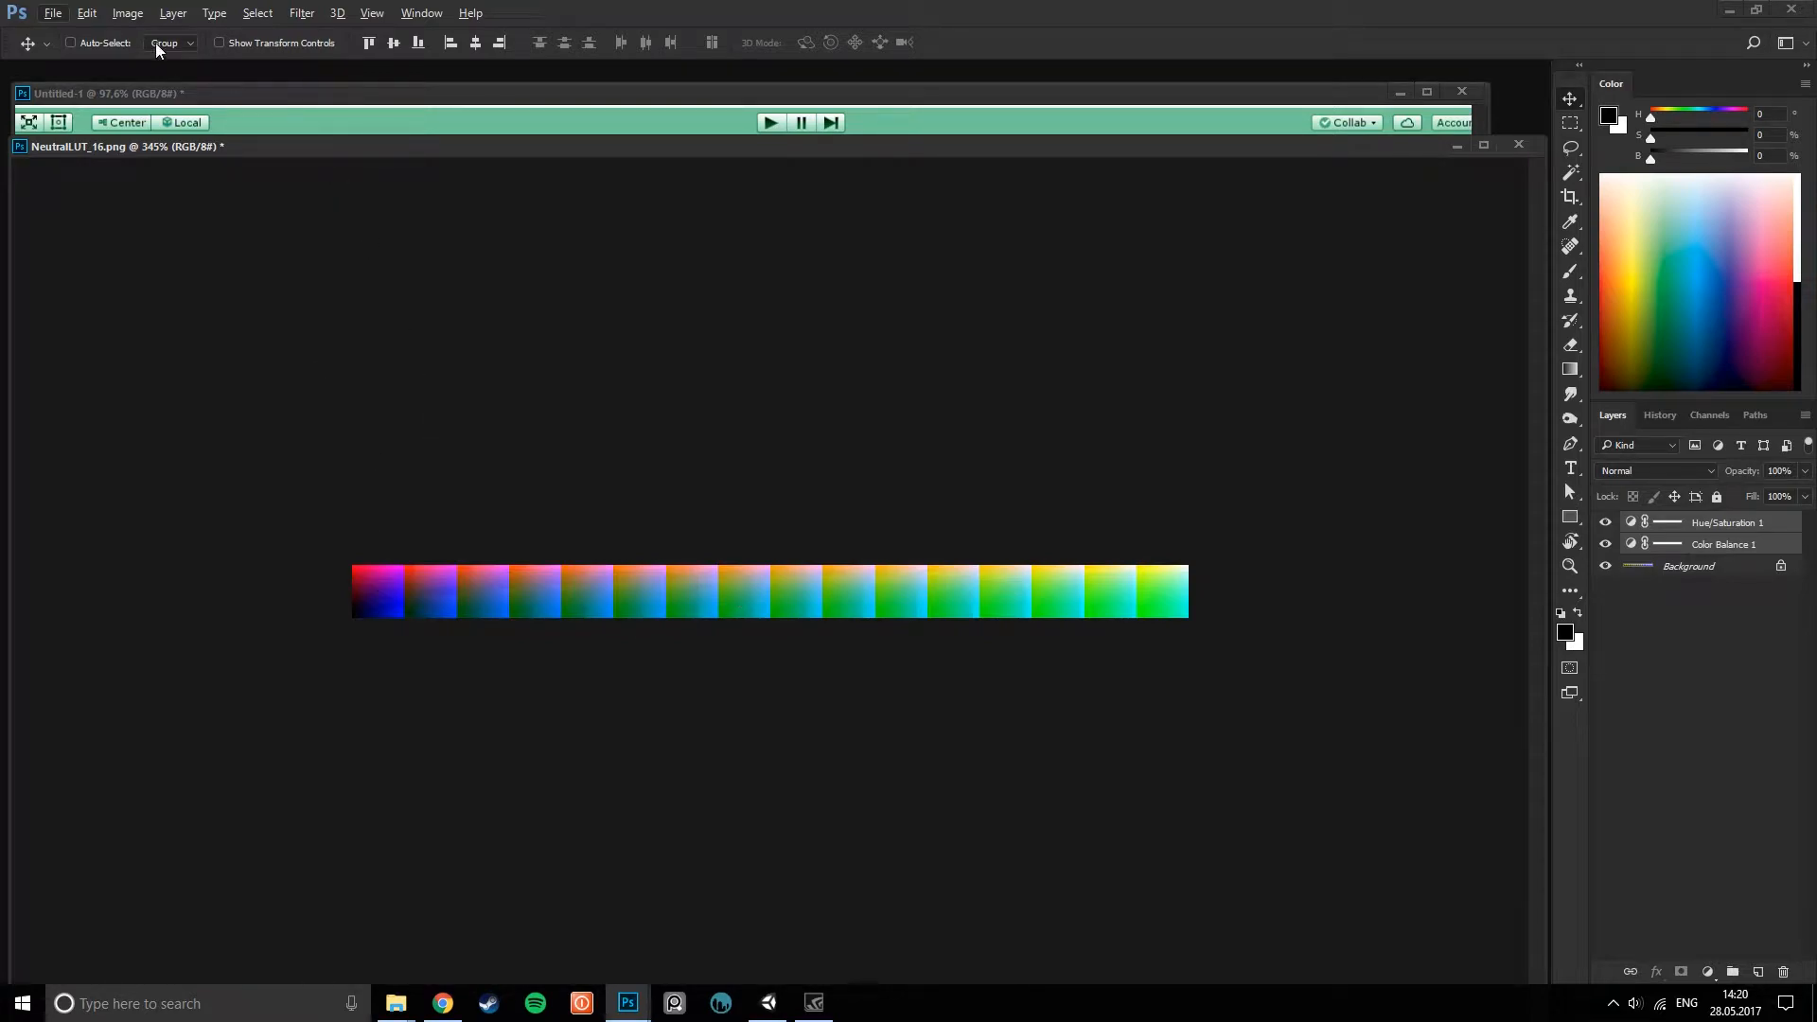
left_click(53, 14)
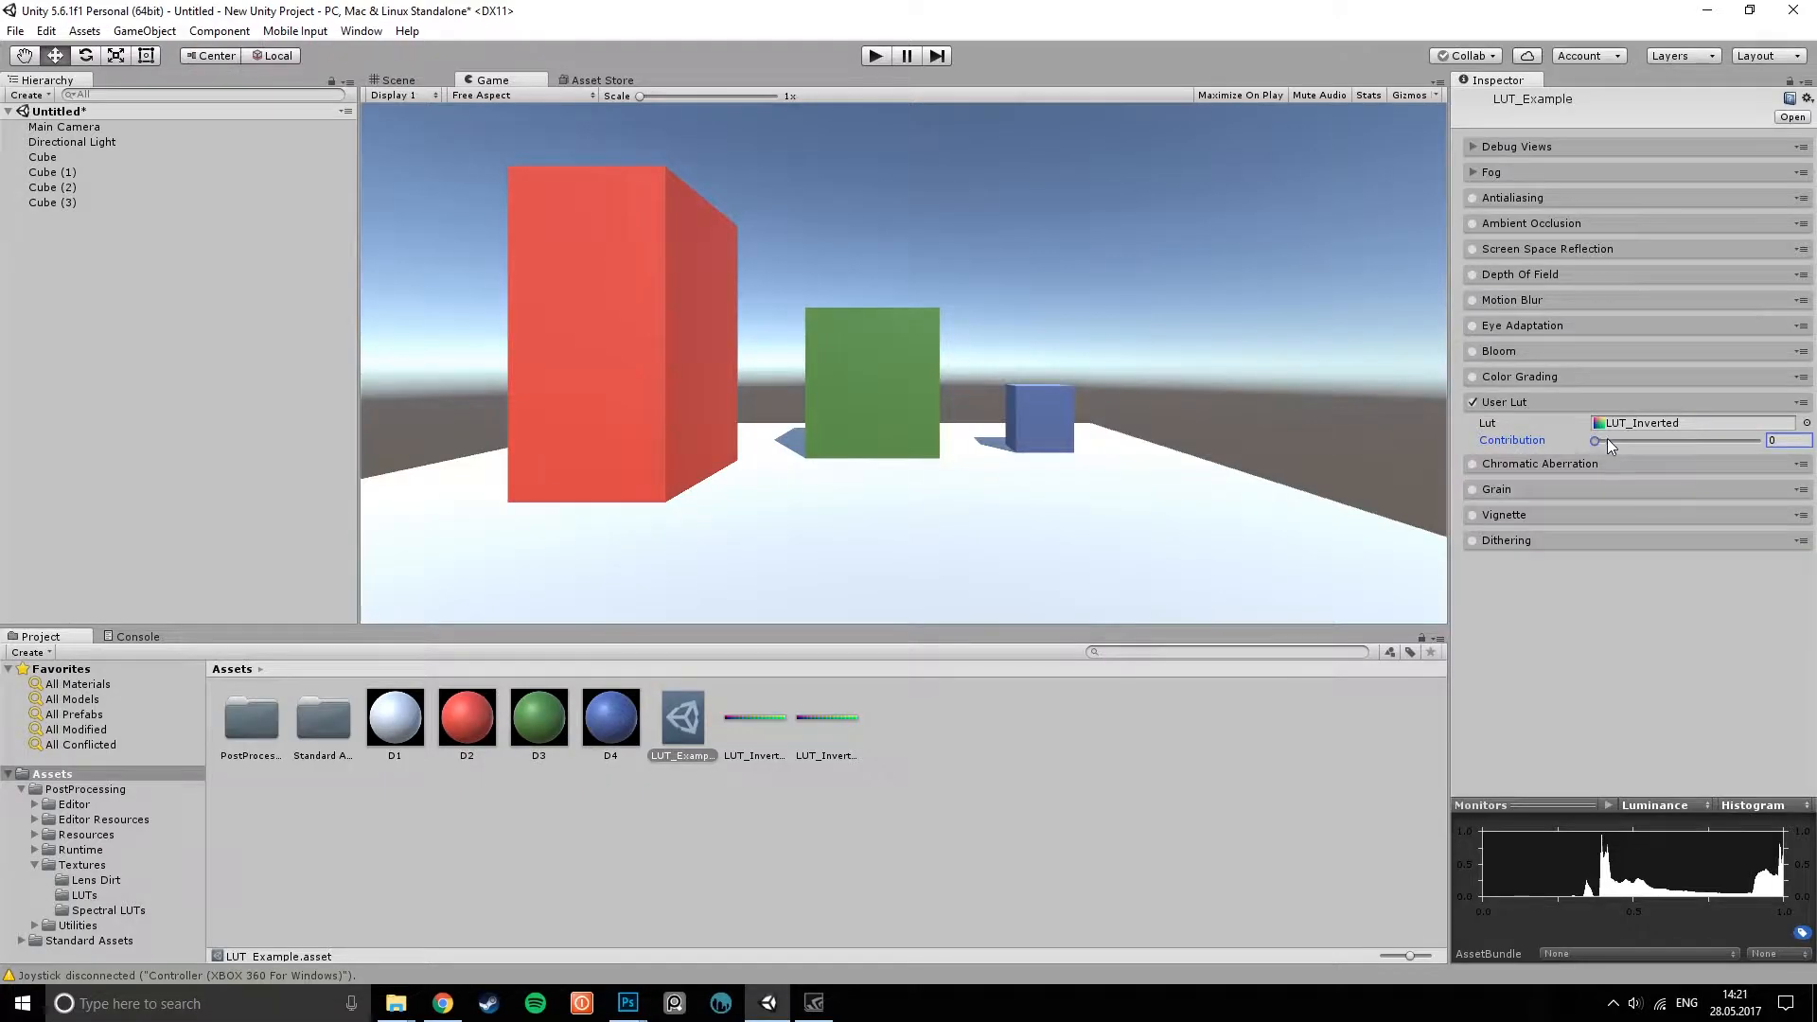
- Raise the User Lut contribution of LUT_Inverted to its maximum in the LUT_Example profile
left_click_drag(1607, 439, 1777, 446)
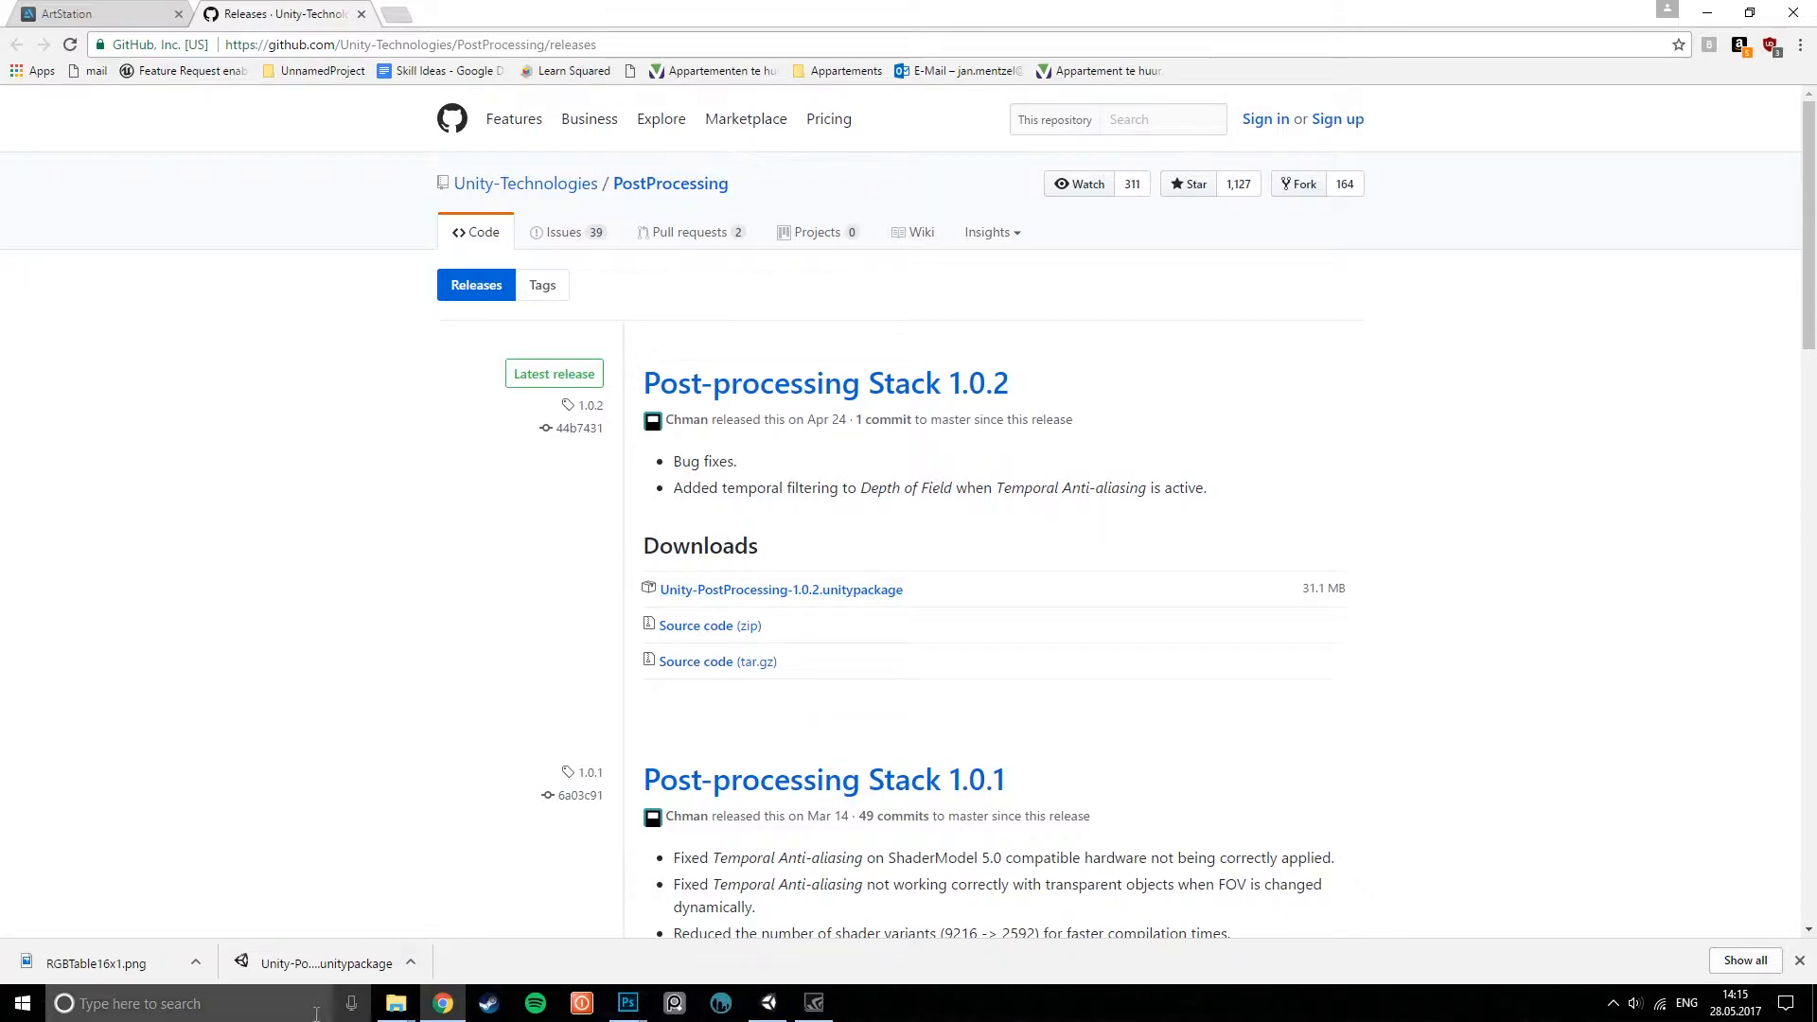
- Switch to Unity and select the PostProcessing folder in the project's Assets
left_click(772, 1004)
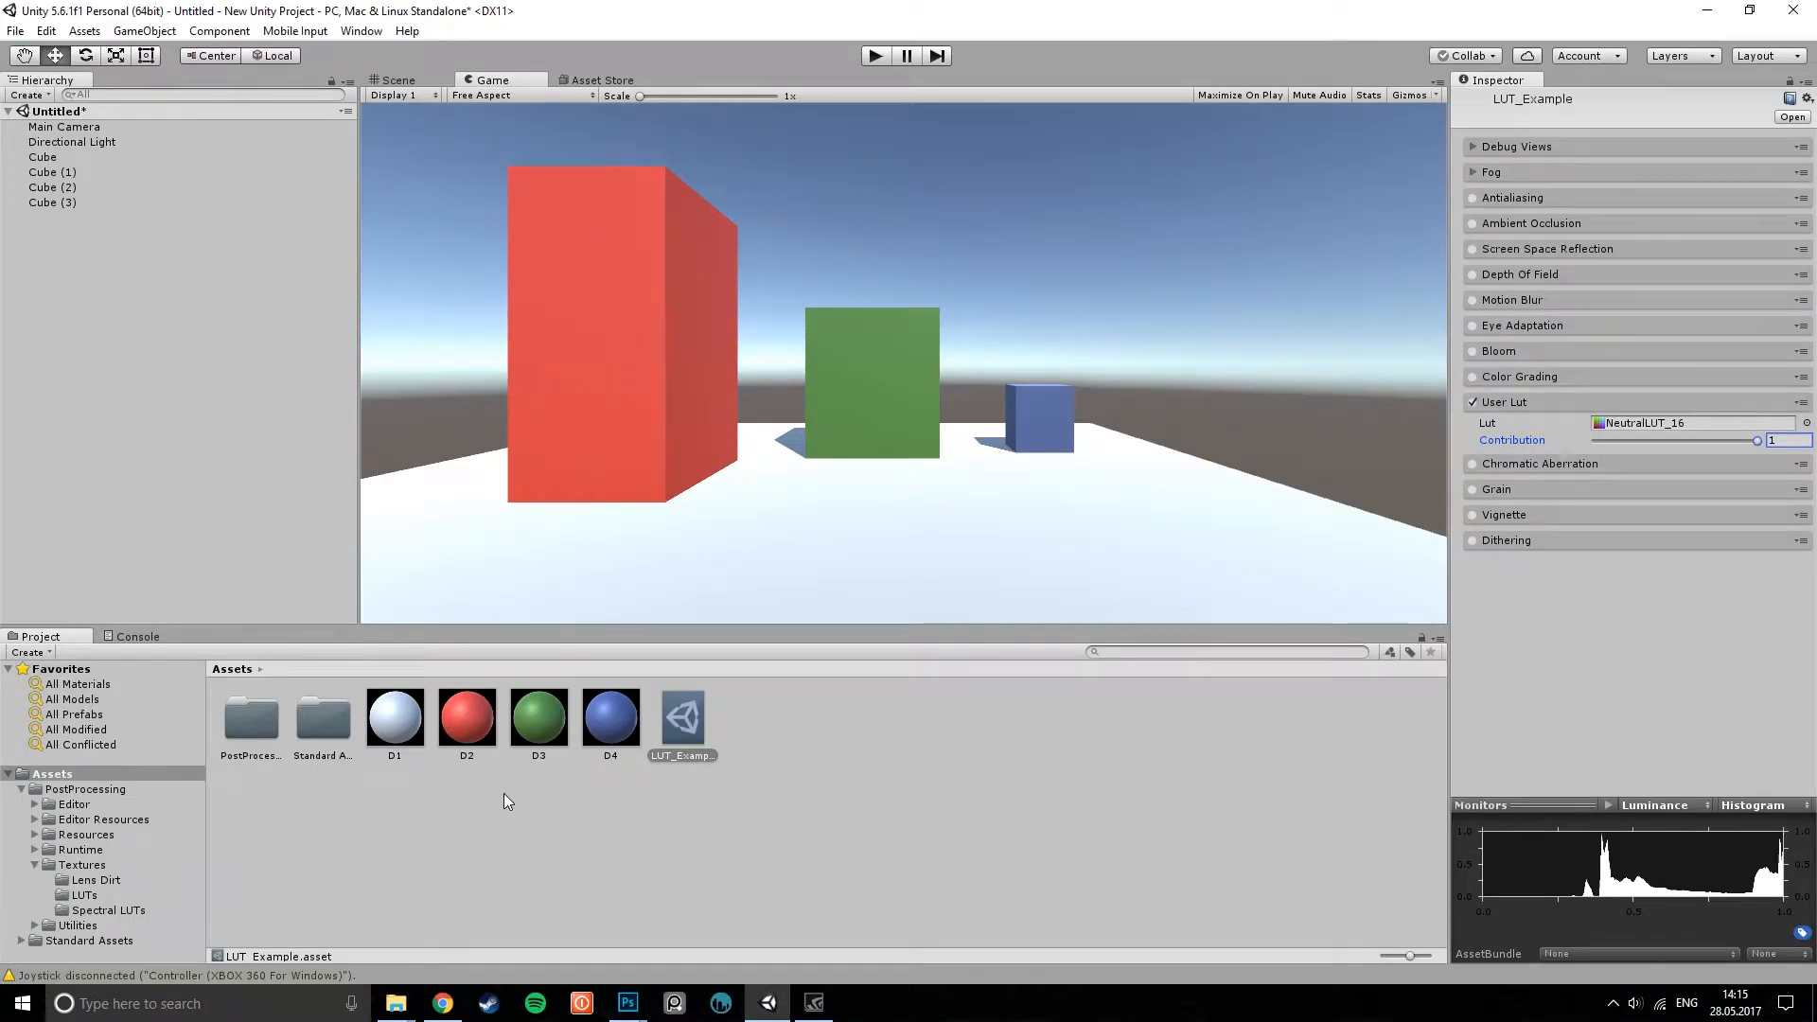
left_click(435, 791)
left_click(255, 717)
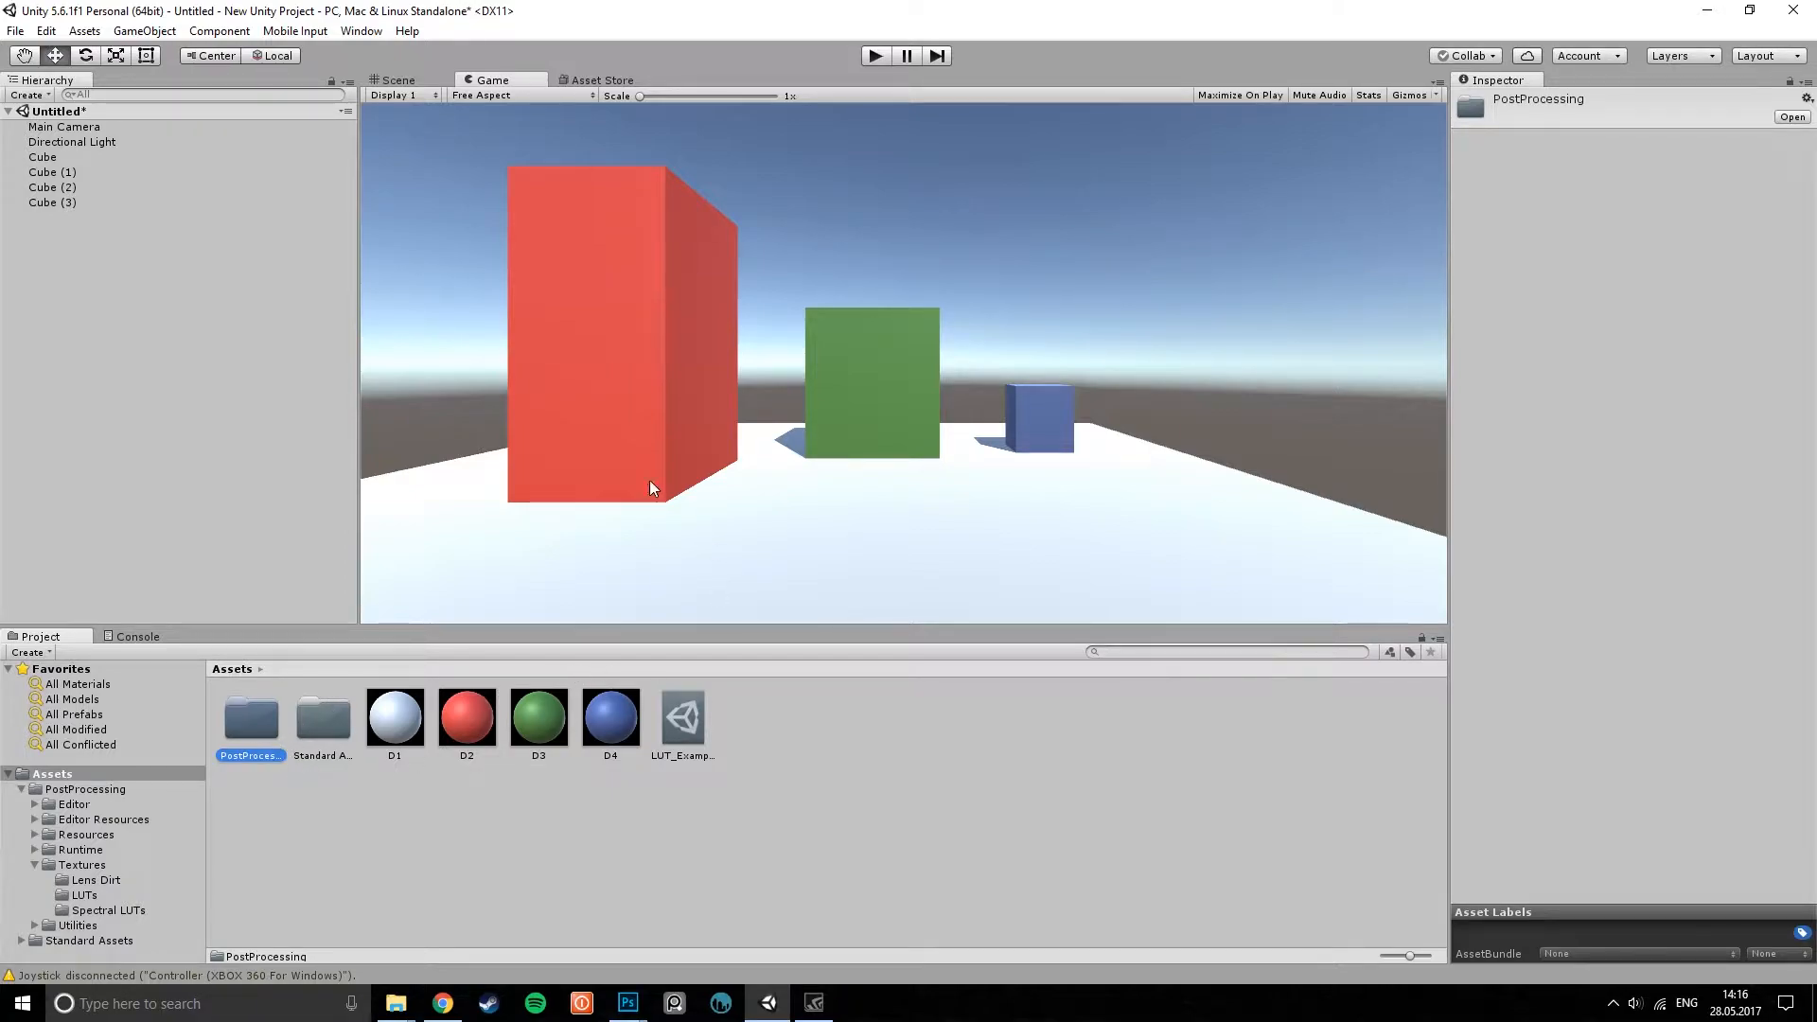
- Remove the Post Processing Behaviour component from the Main Camera and add a fresh Post-Processing Behaviour
left_click(83, 126)
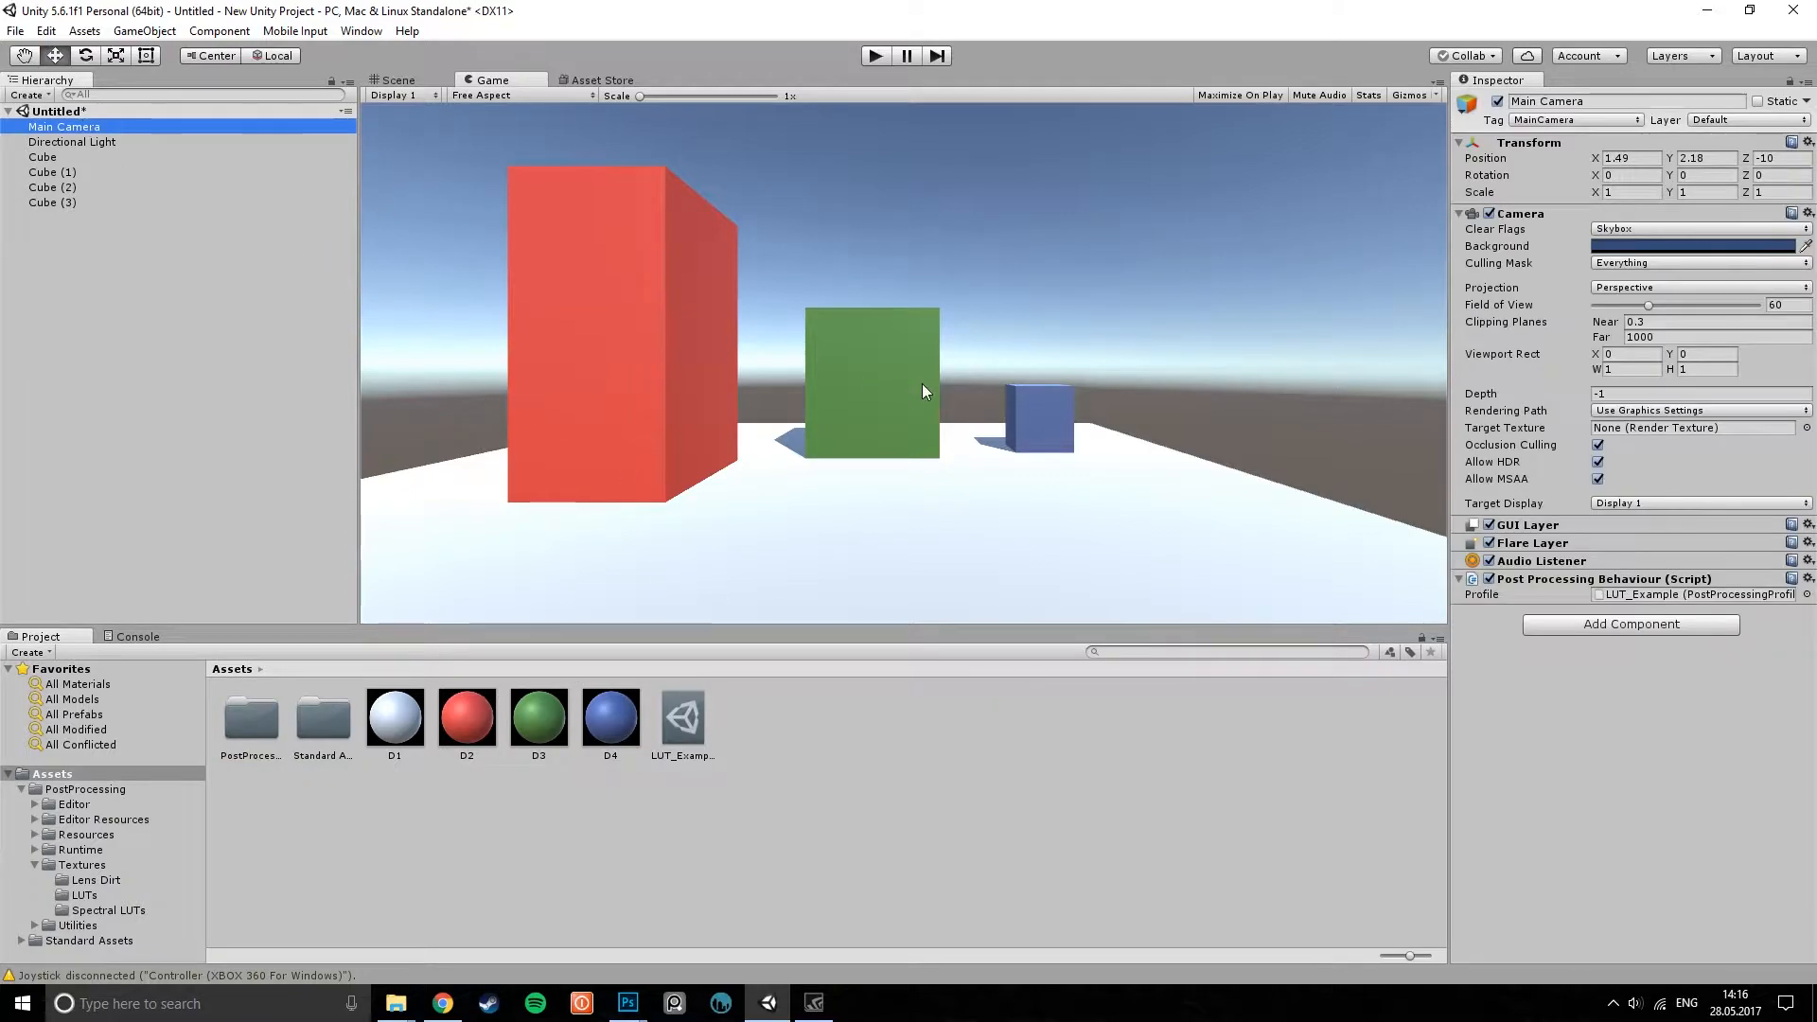
left_click(1808, 578)
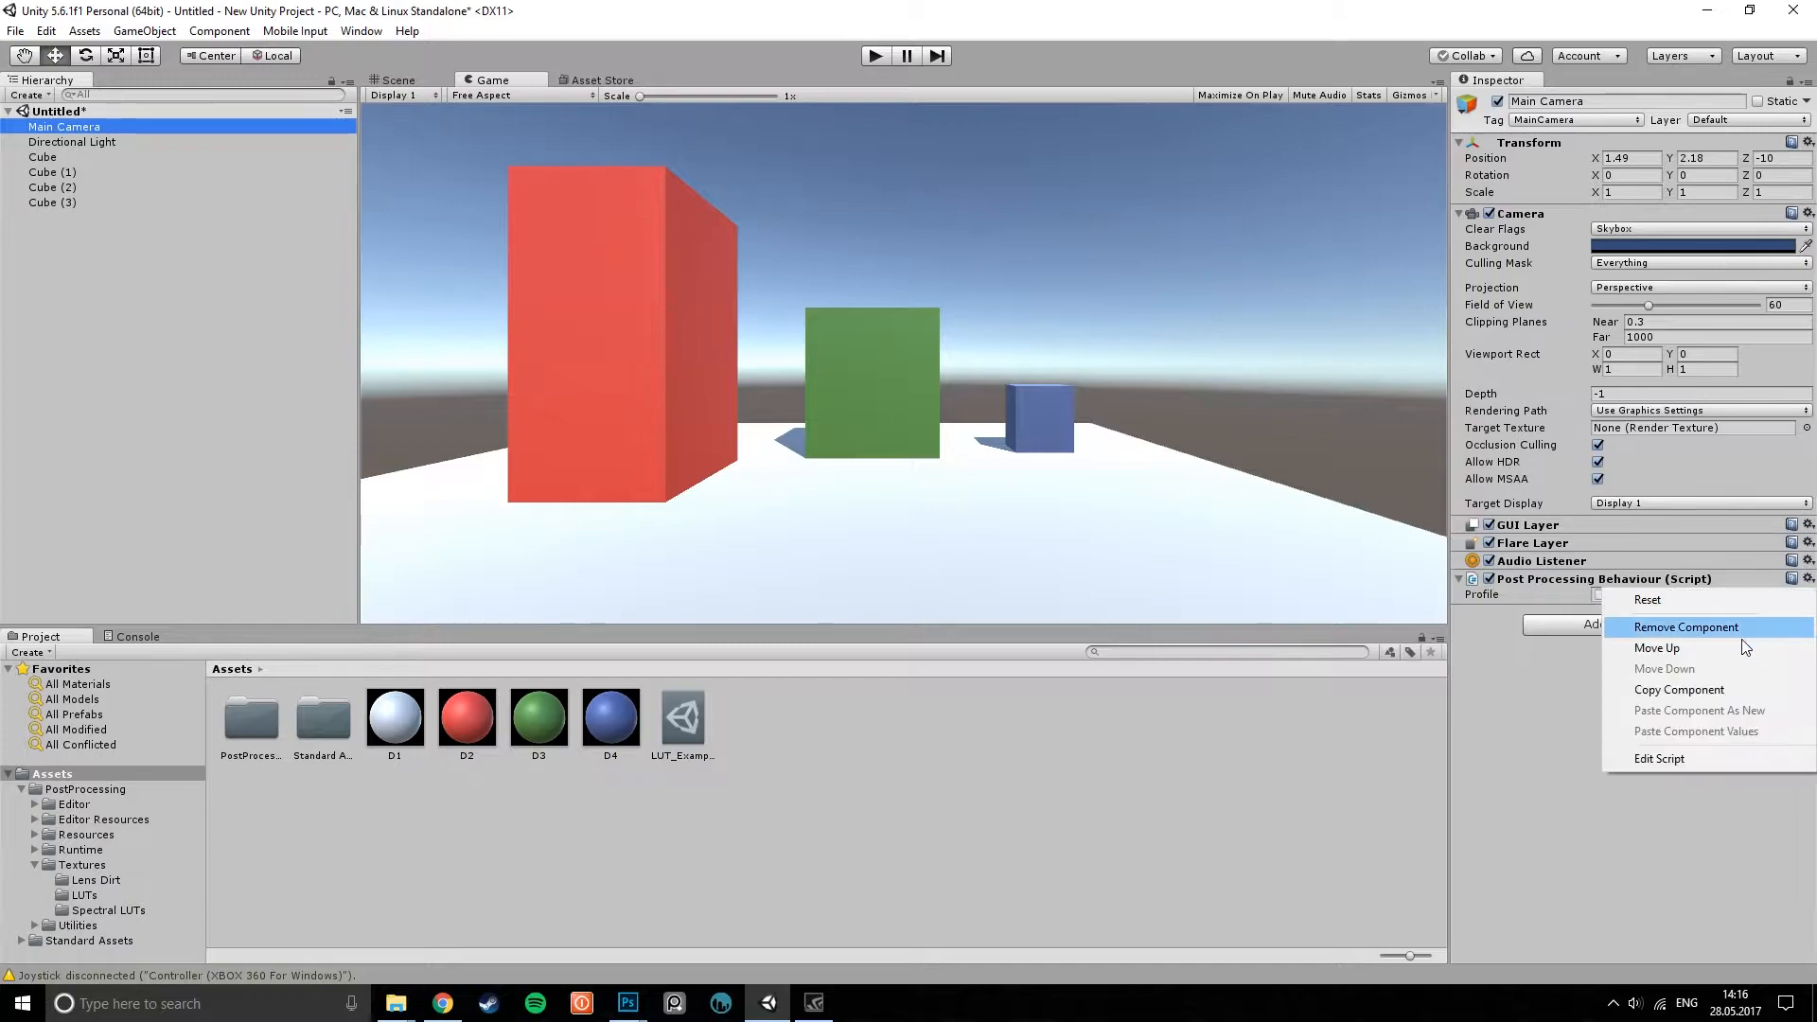
left_click(1691, 627)
left_click(1637, 587)
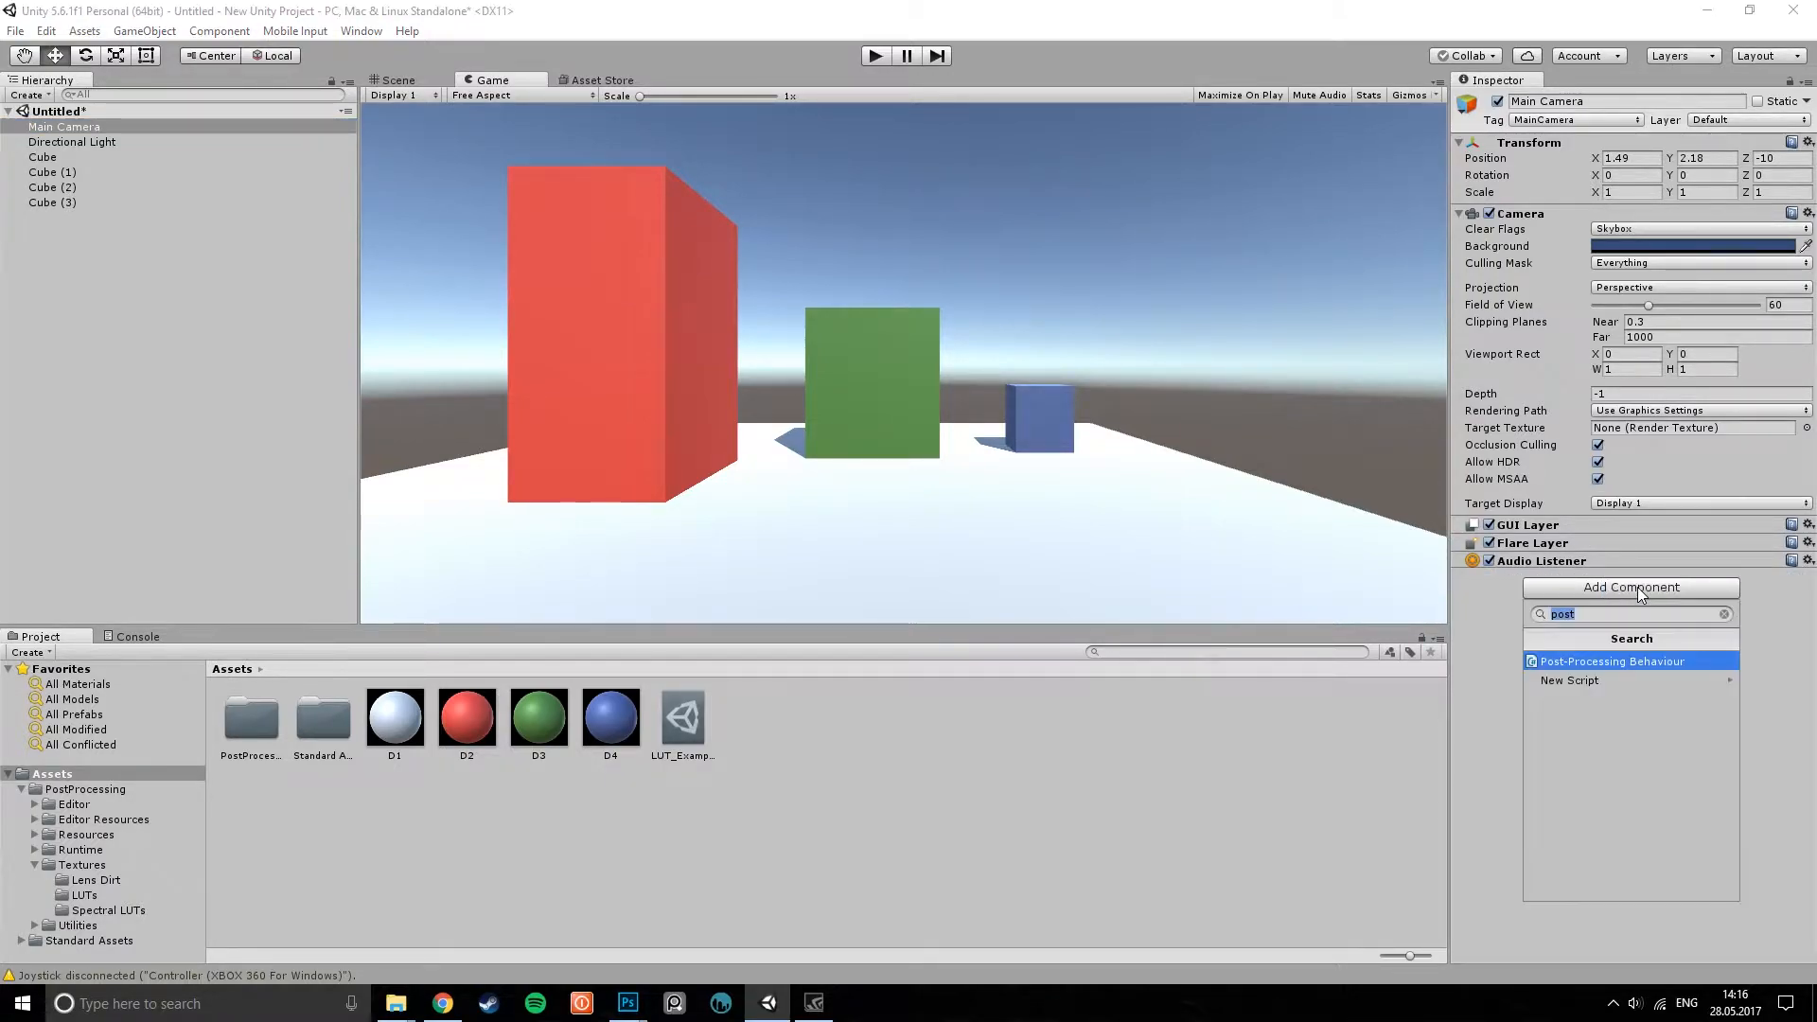
left_click(1656, 659)
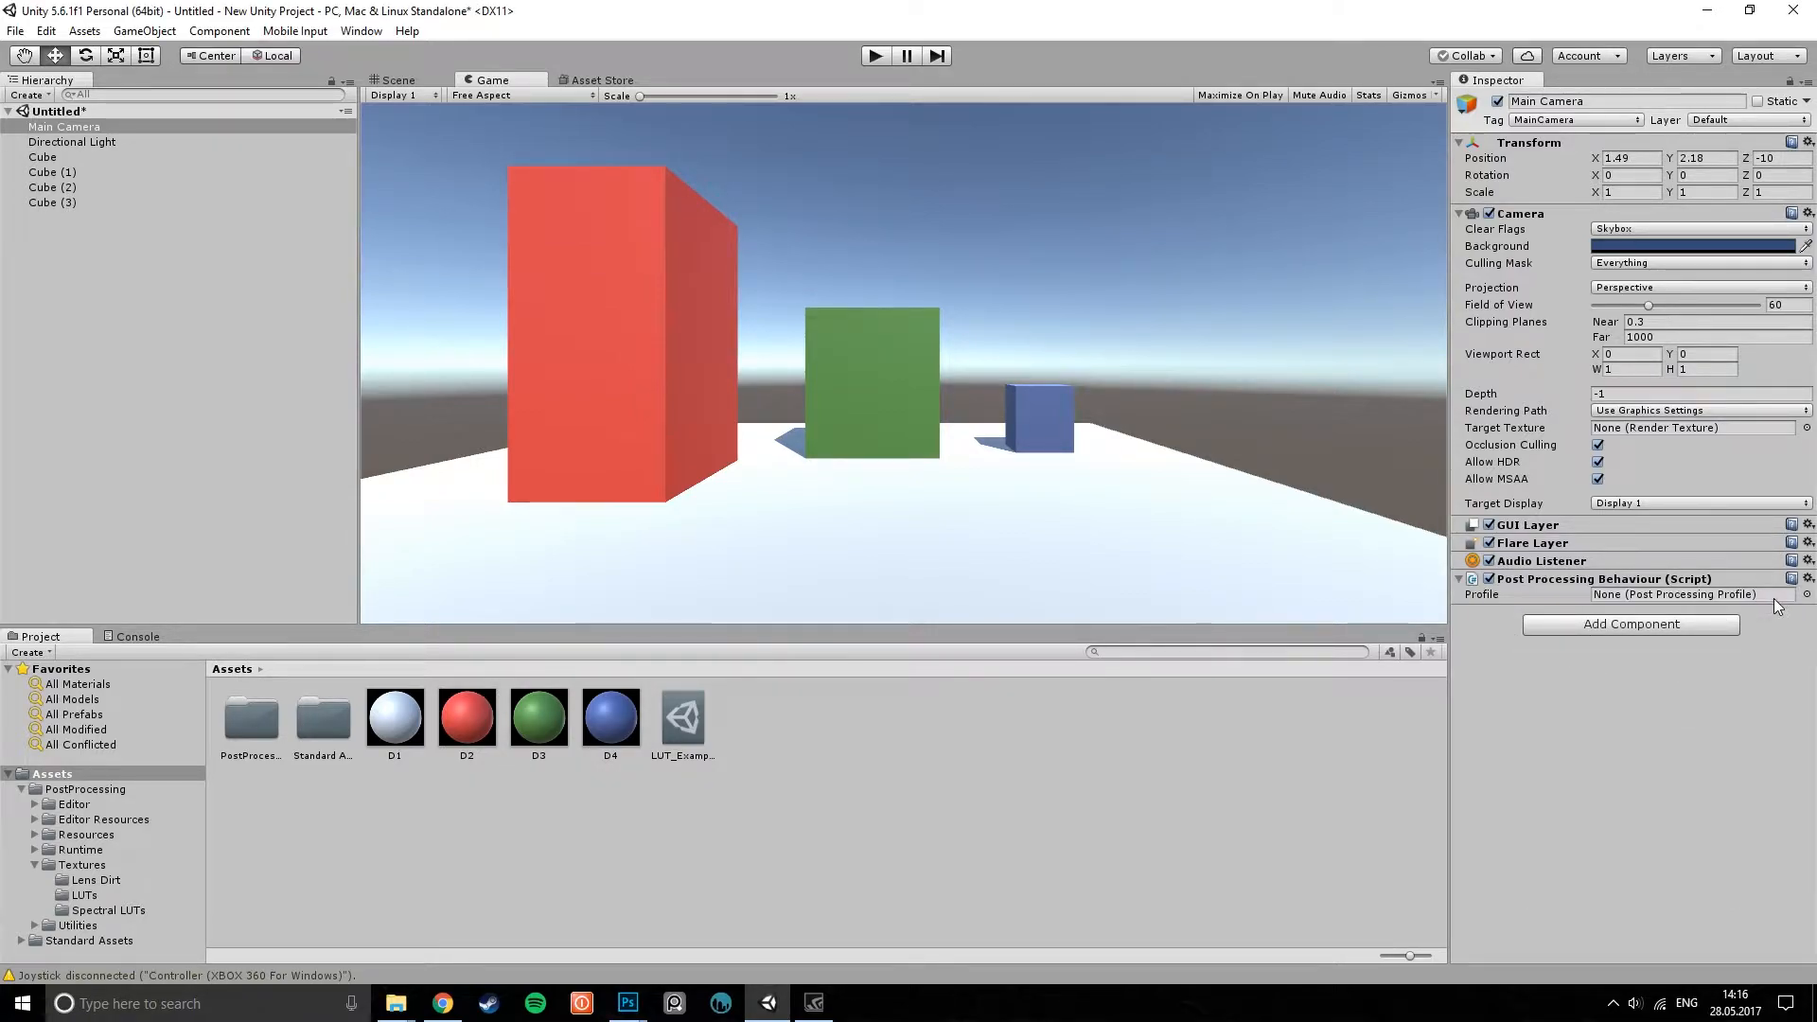
- Delete the existing LUT_Example asset from the Assets folder
left_click(874, 710)
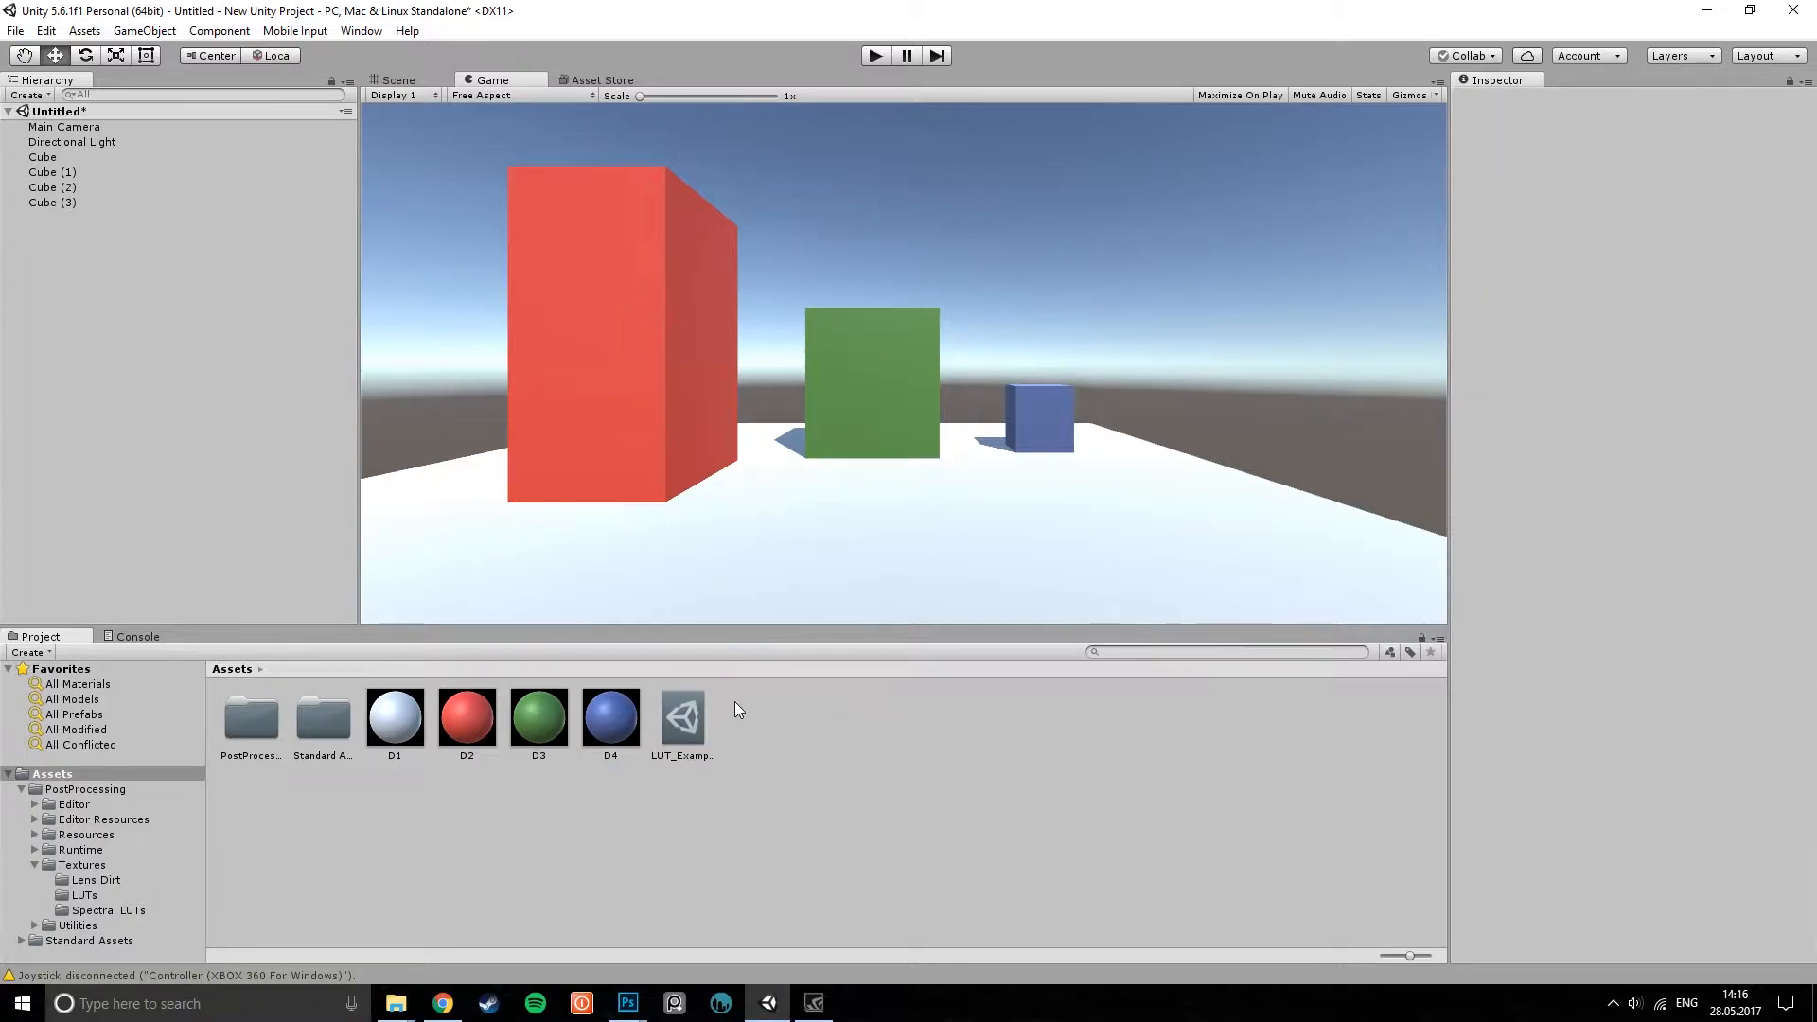
left_click(702, 719)
key("Delete")
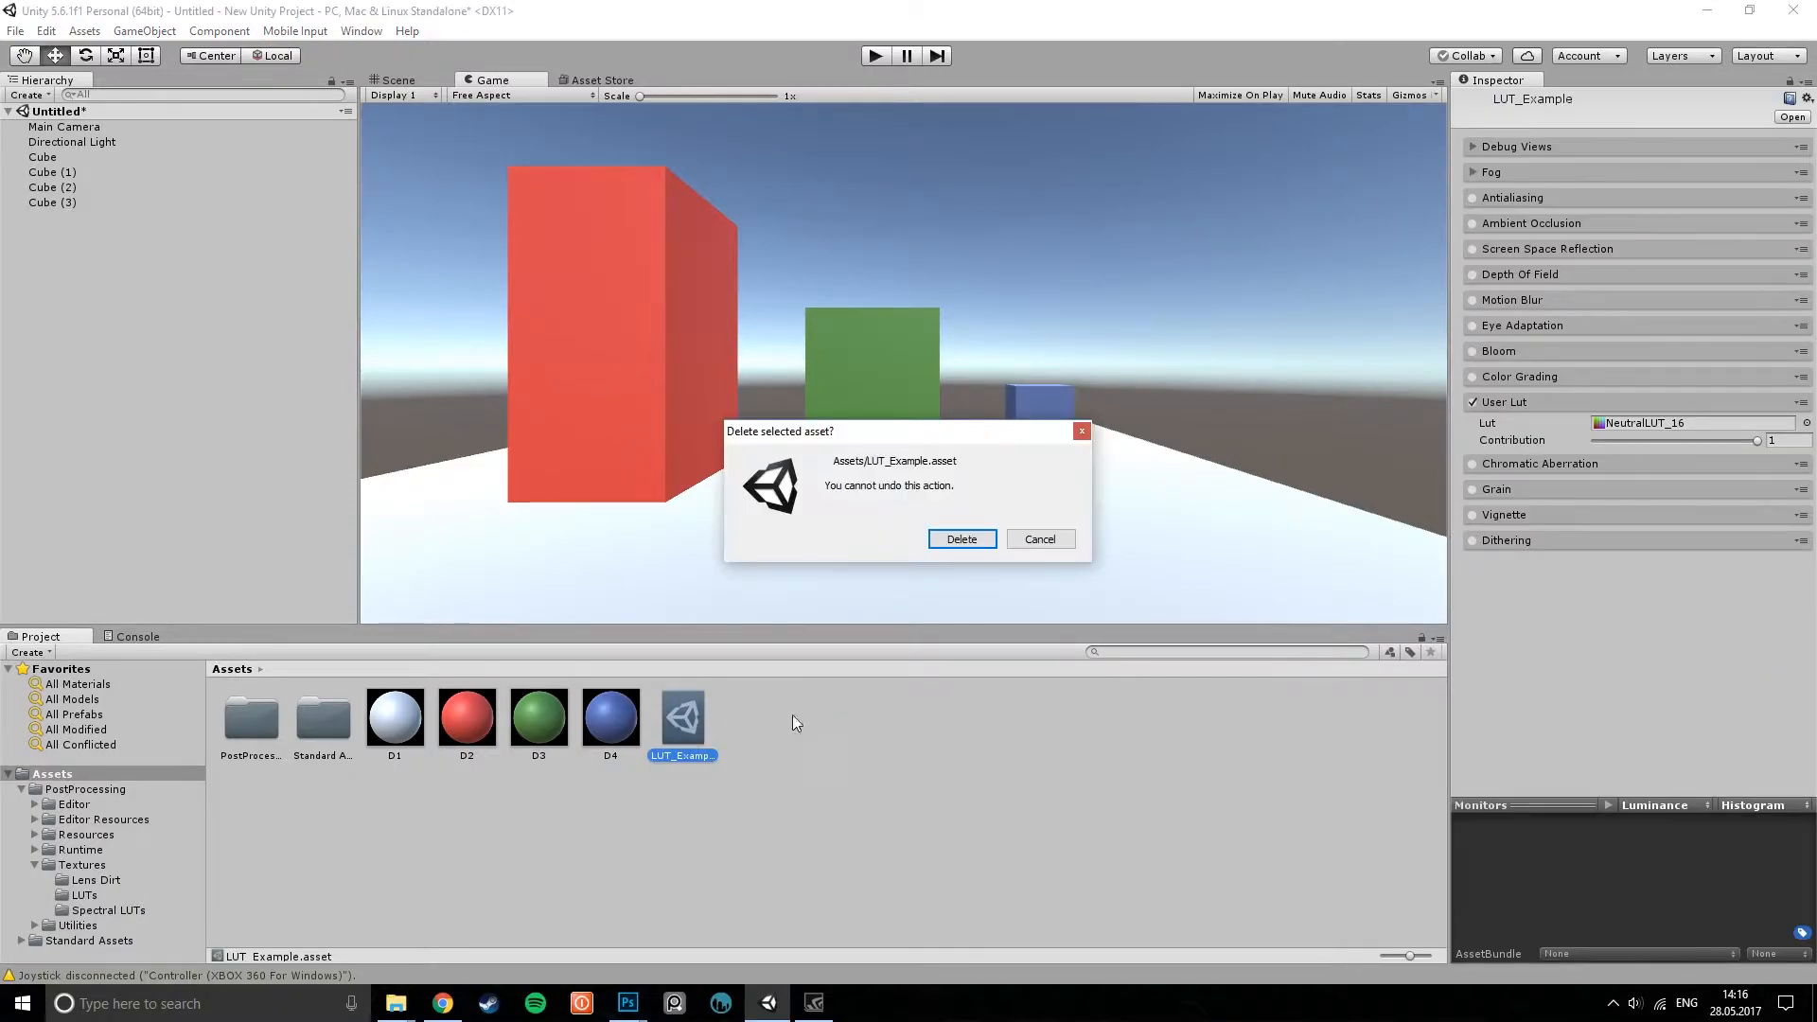
left_click(962, 539)
- Create a Post-Processing Profile in the Assets folder and name it LUT_Example
right_click(716, 718)
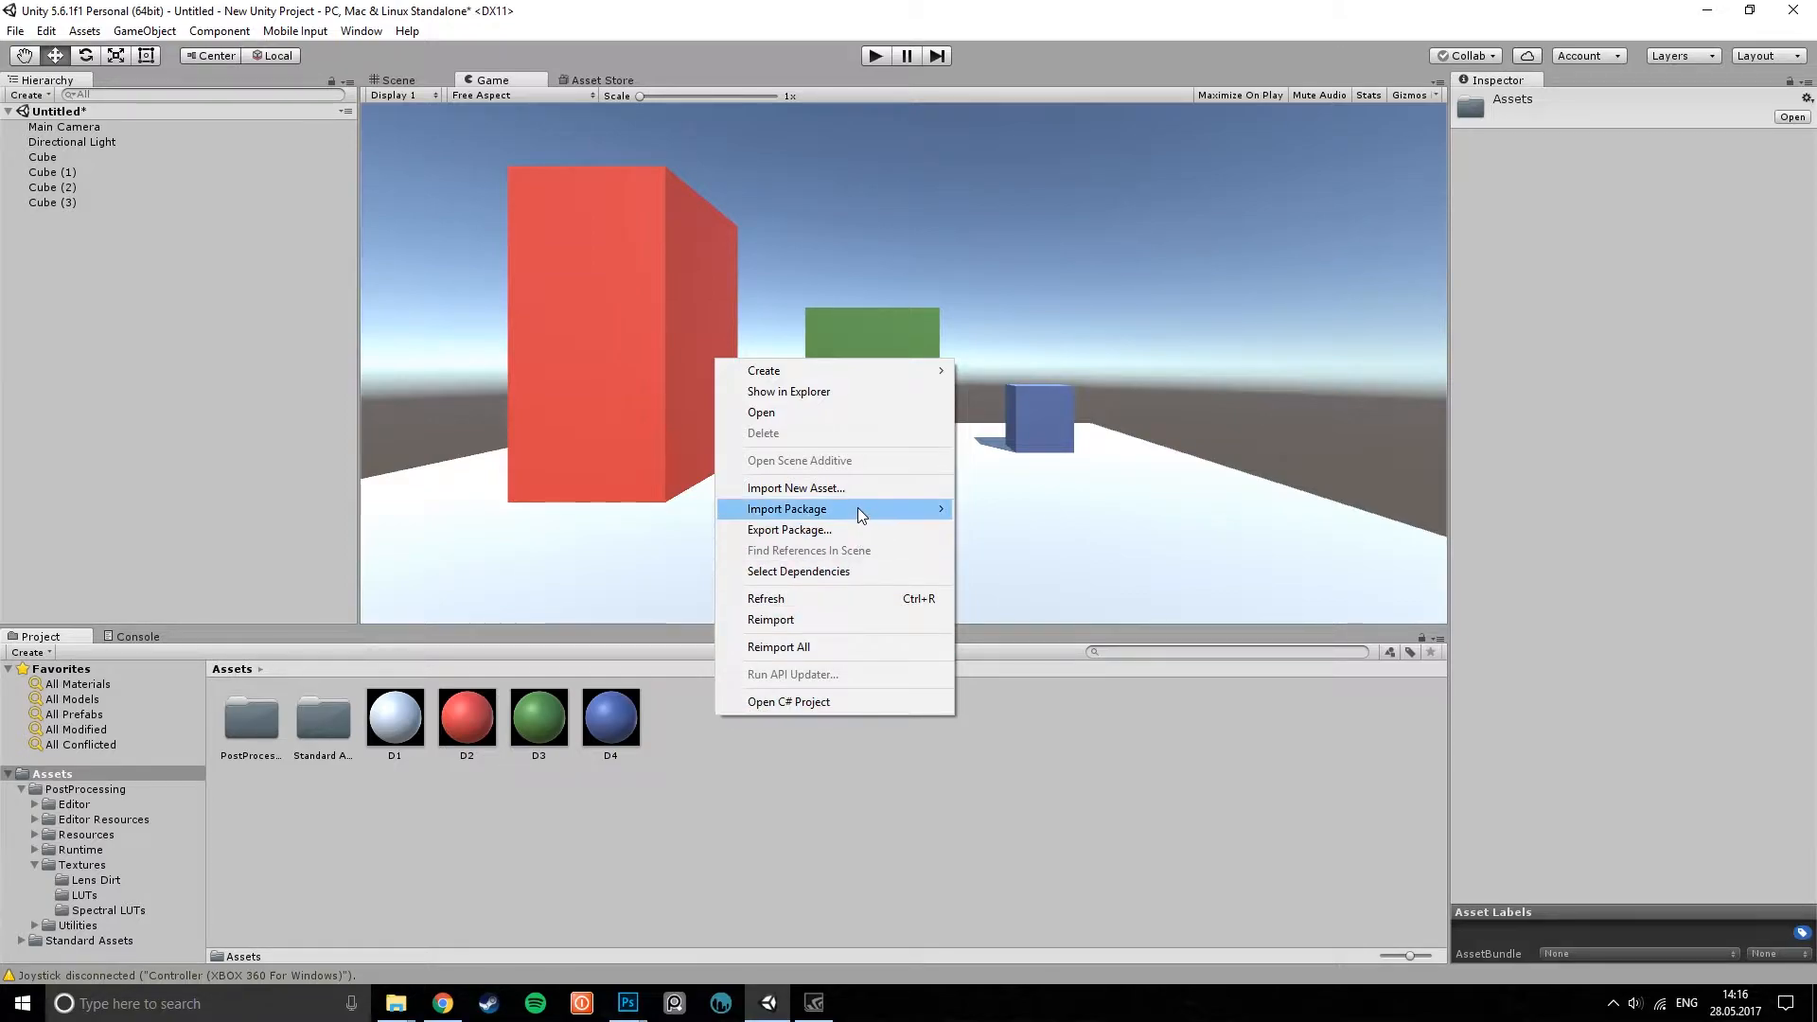
mouse_move(888, 372)
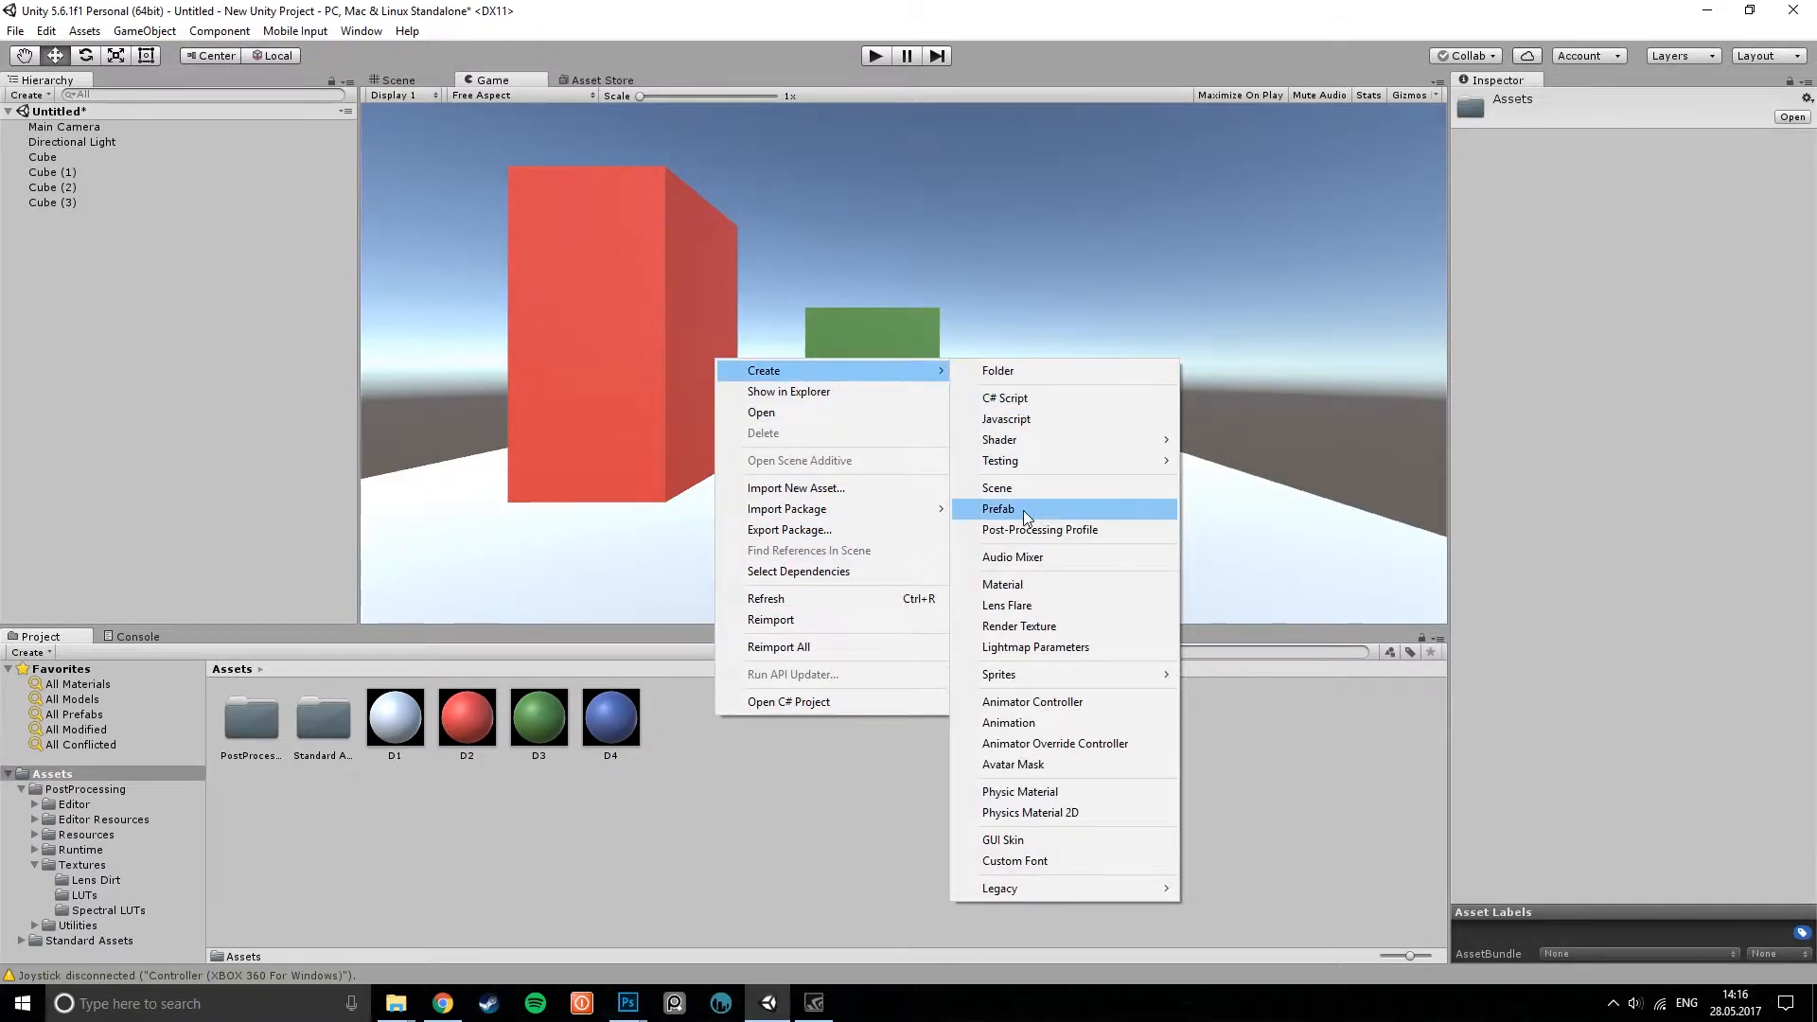
left_click(1069, 531)
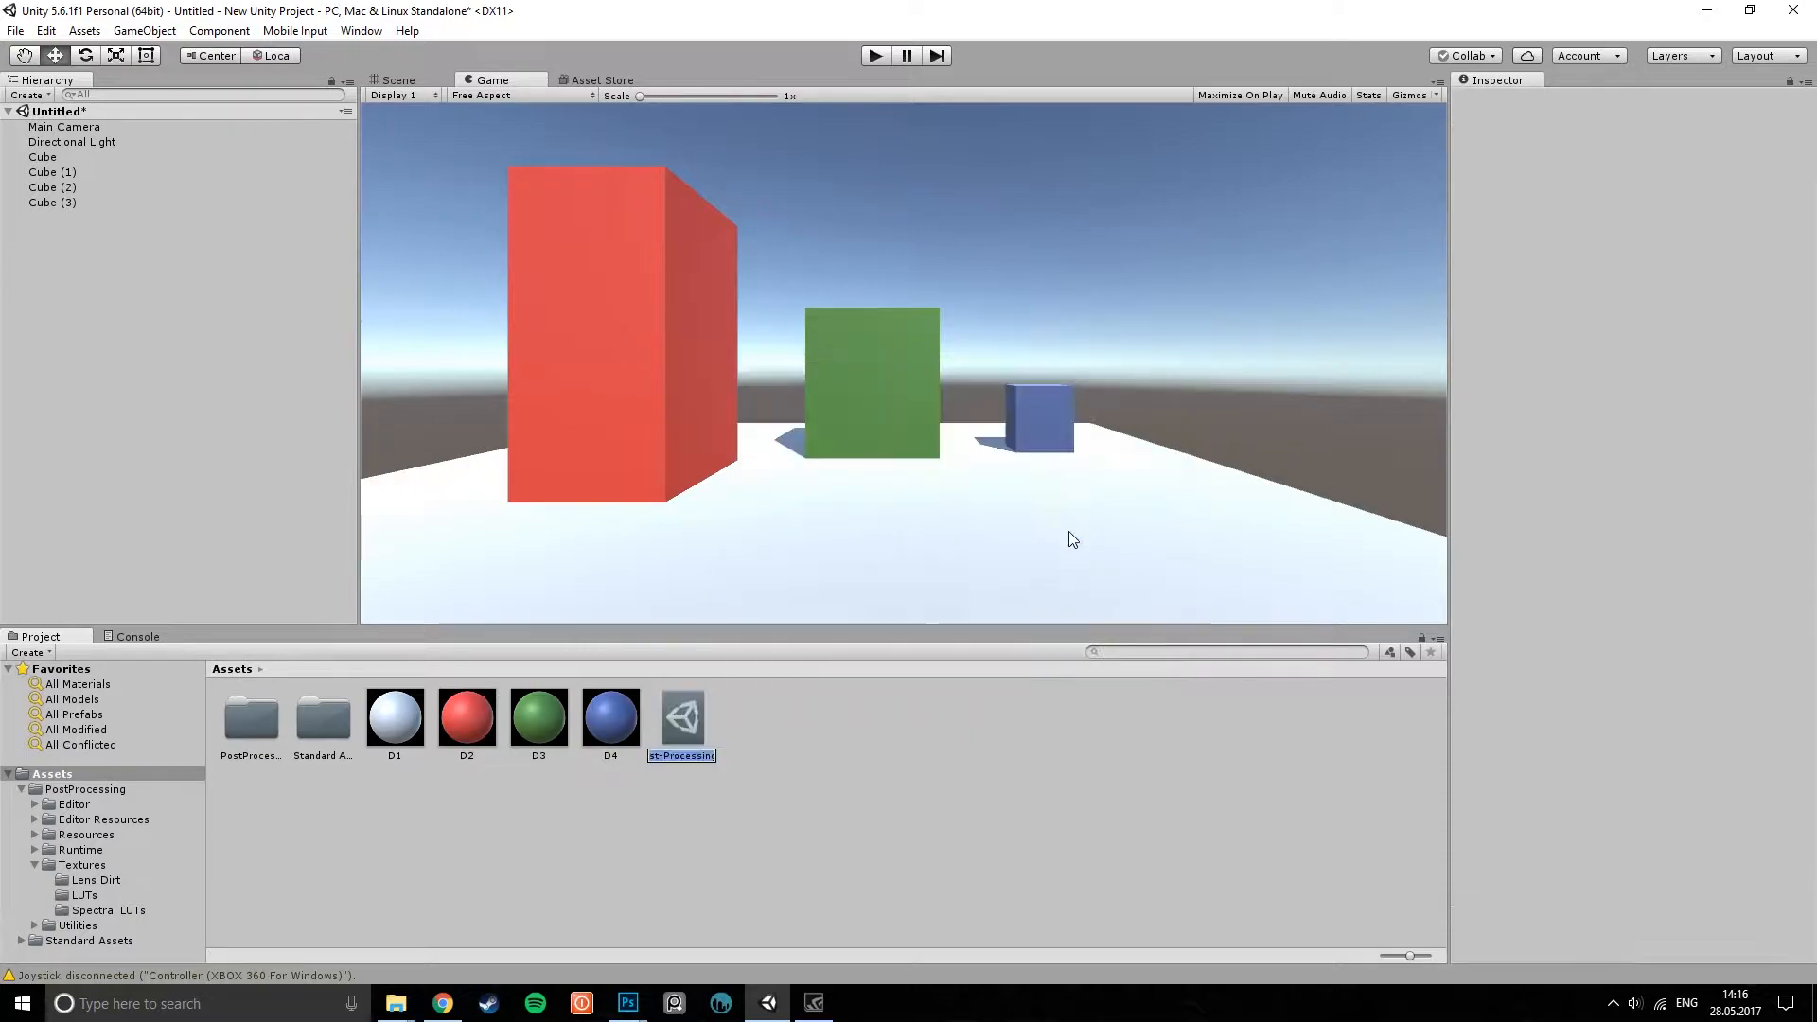
type("LUT_Example")
key("Return")
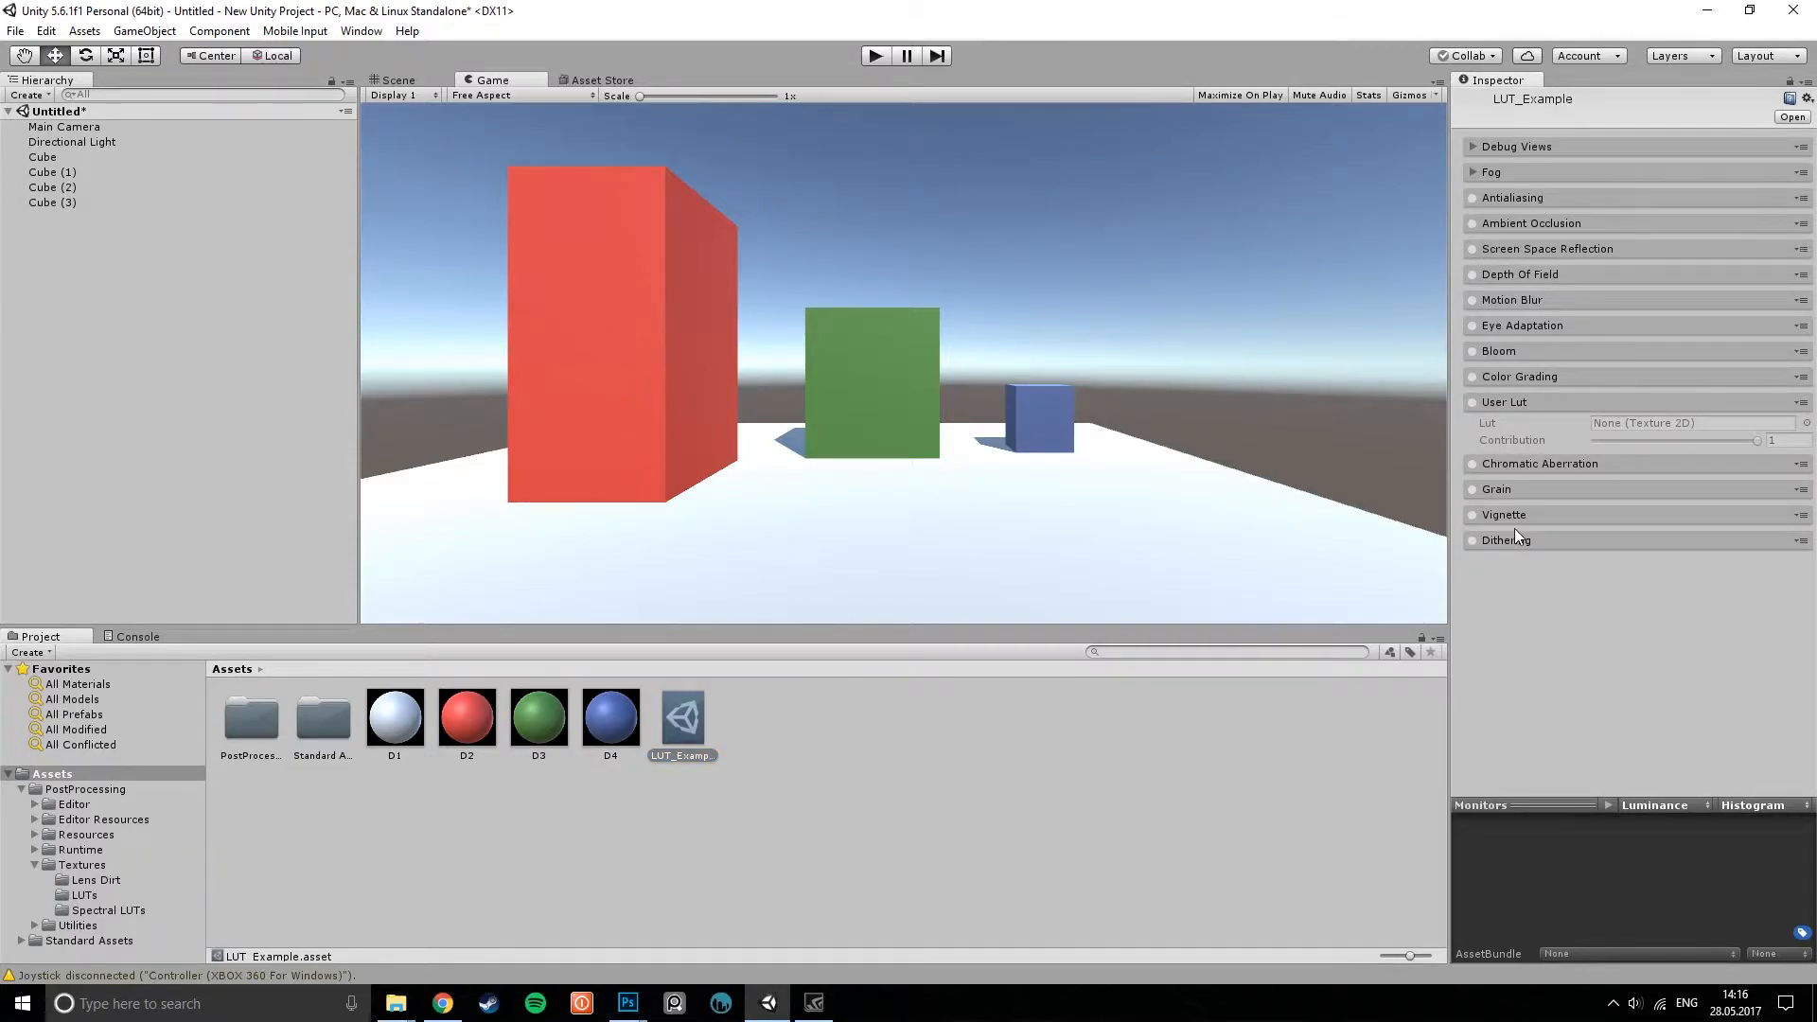
- Assign the LUT_Example profile to the Main Camera's Post Processing Behaviour component
left_click(1473, 514)
left_click(64, 128)
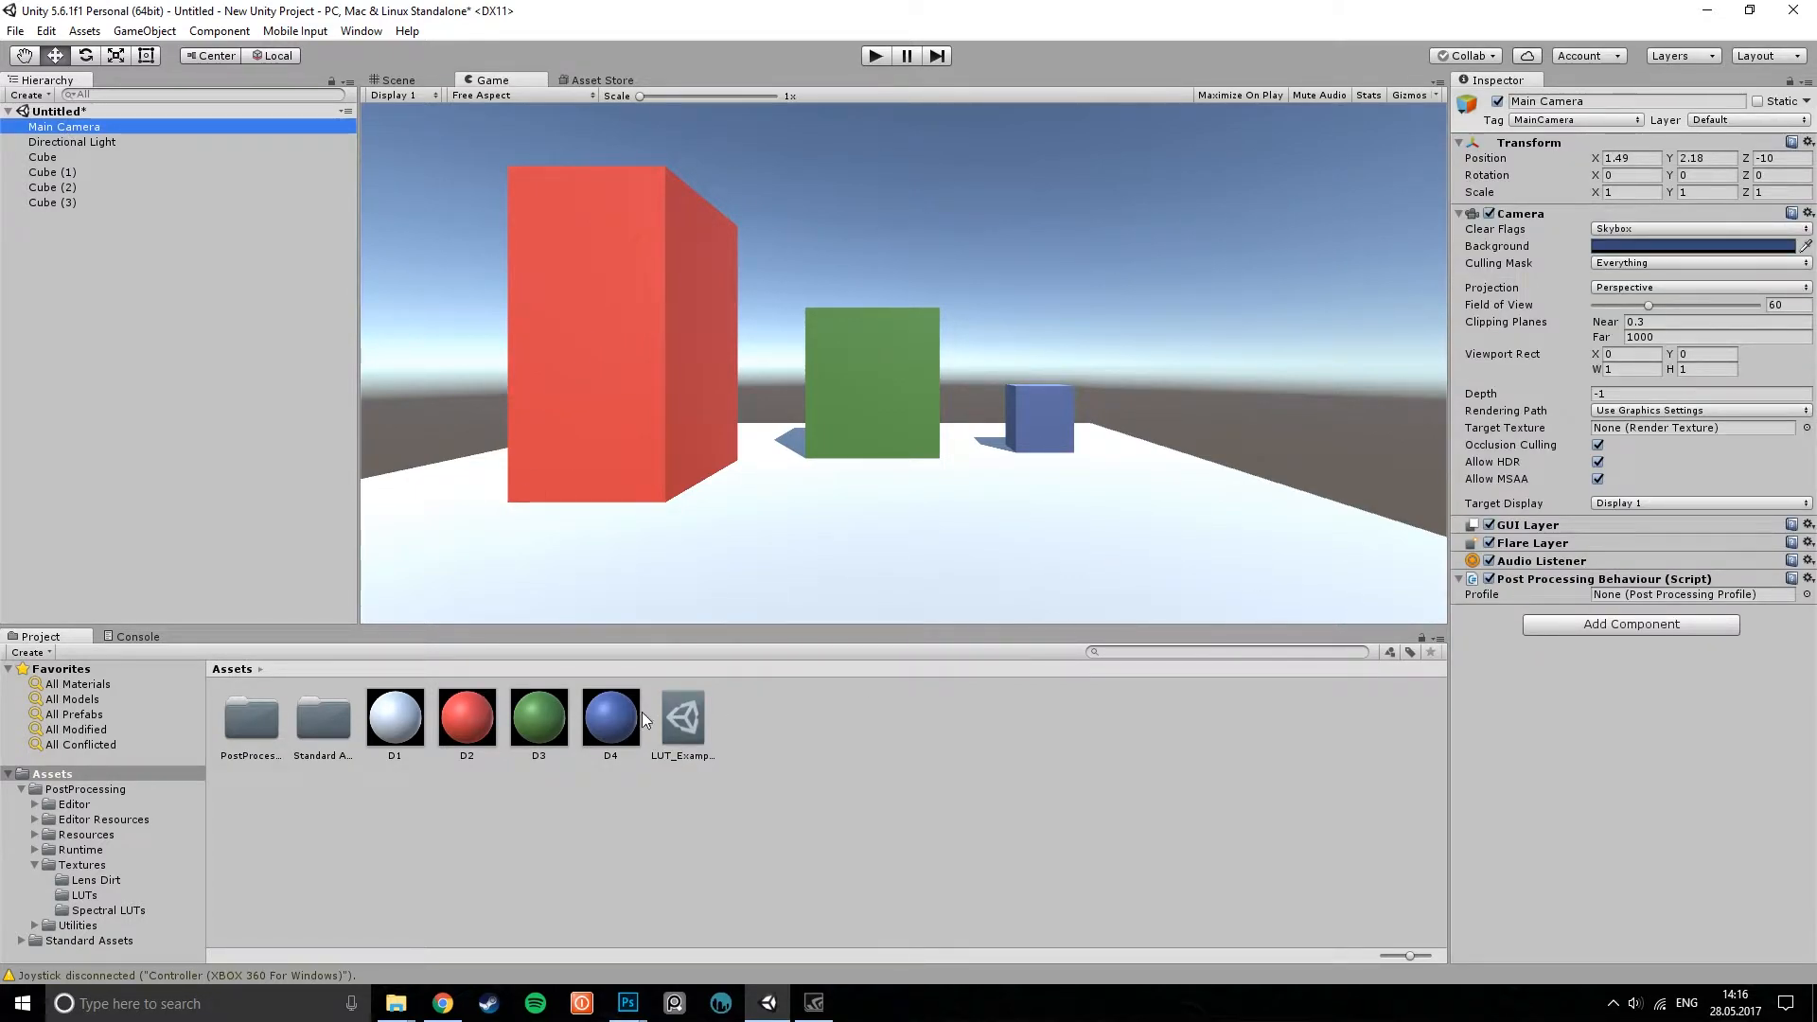
left_click_drag(683, 718, 1641, 594)
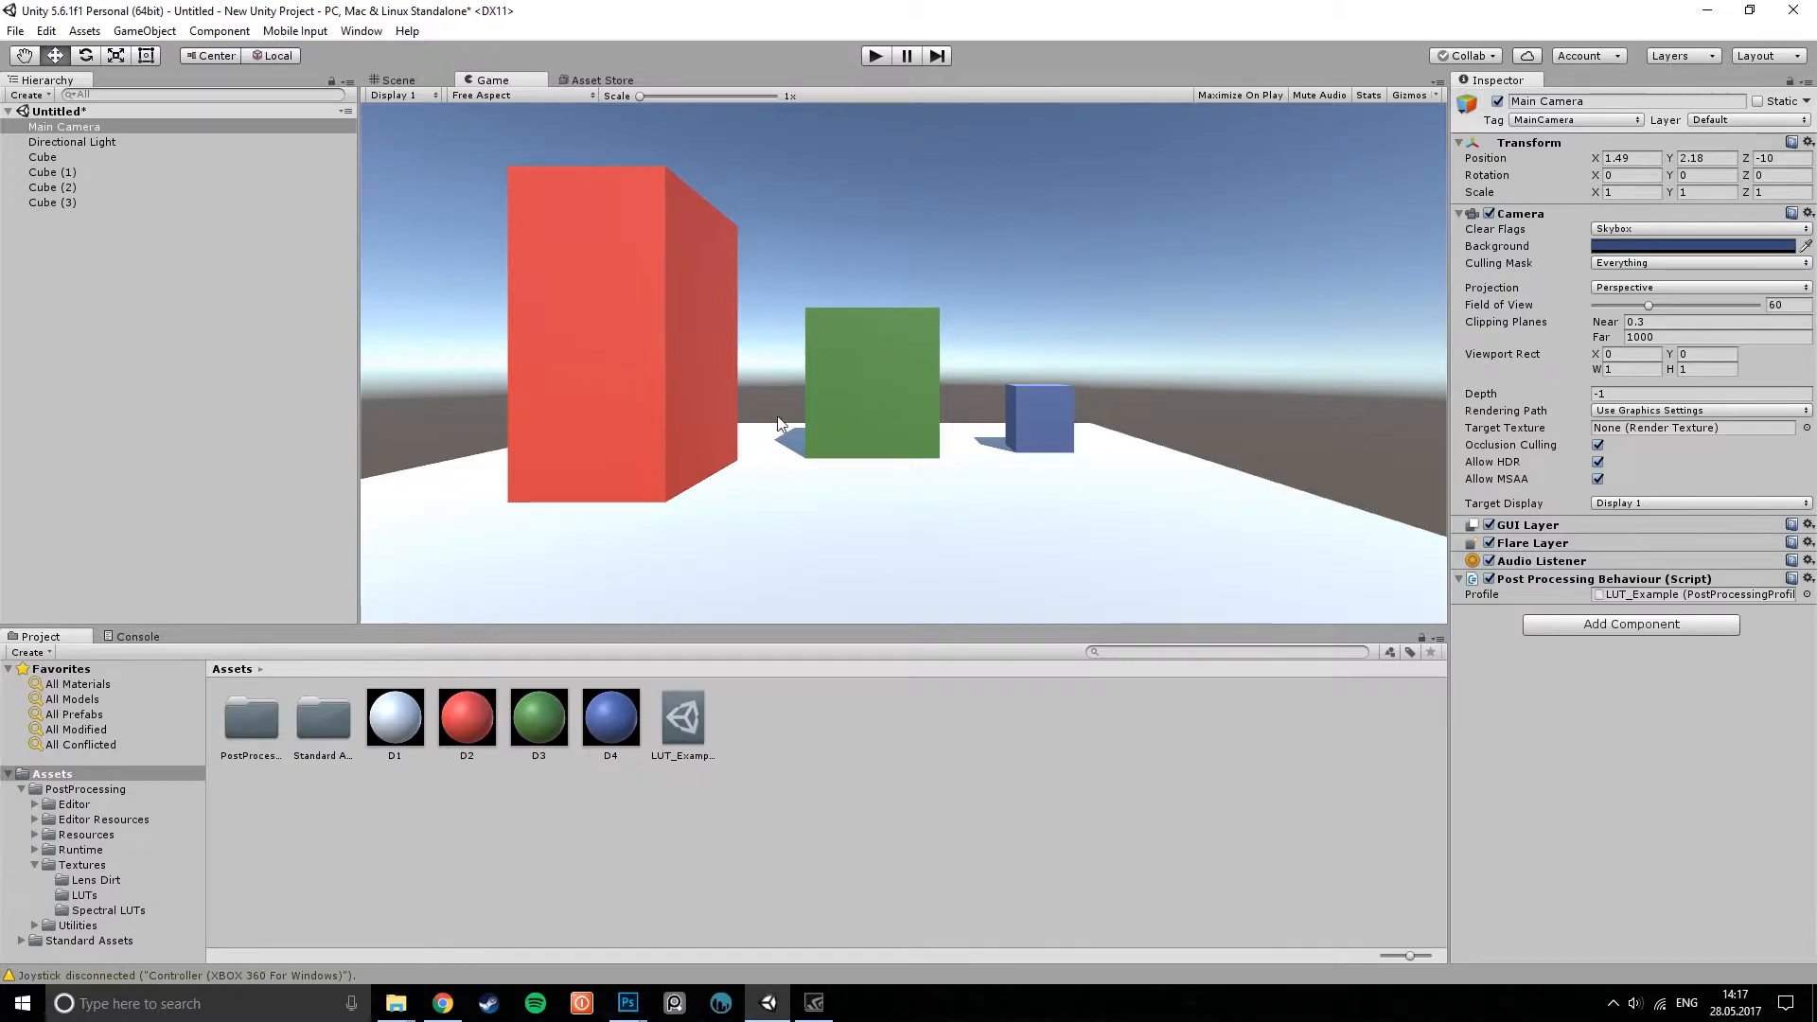
- Enable the User Lut effect in the LUT_Example profile, leaving Vignette off
left_click(312, 736)
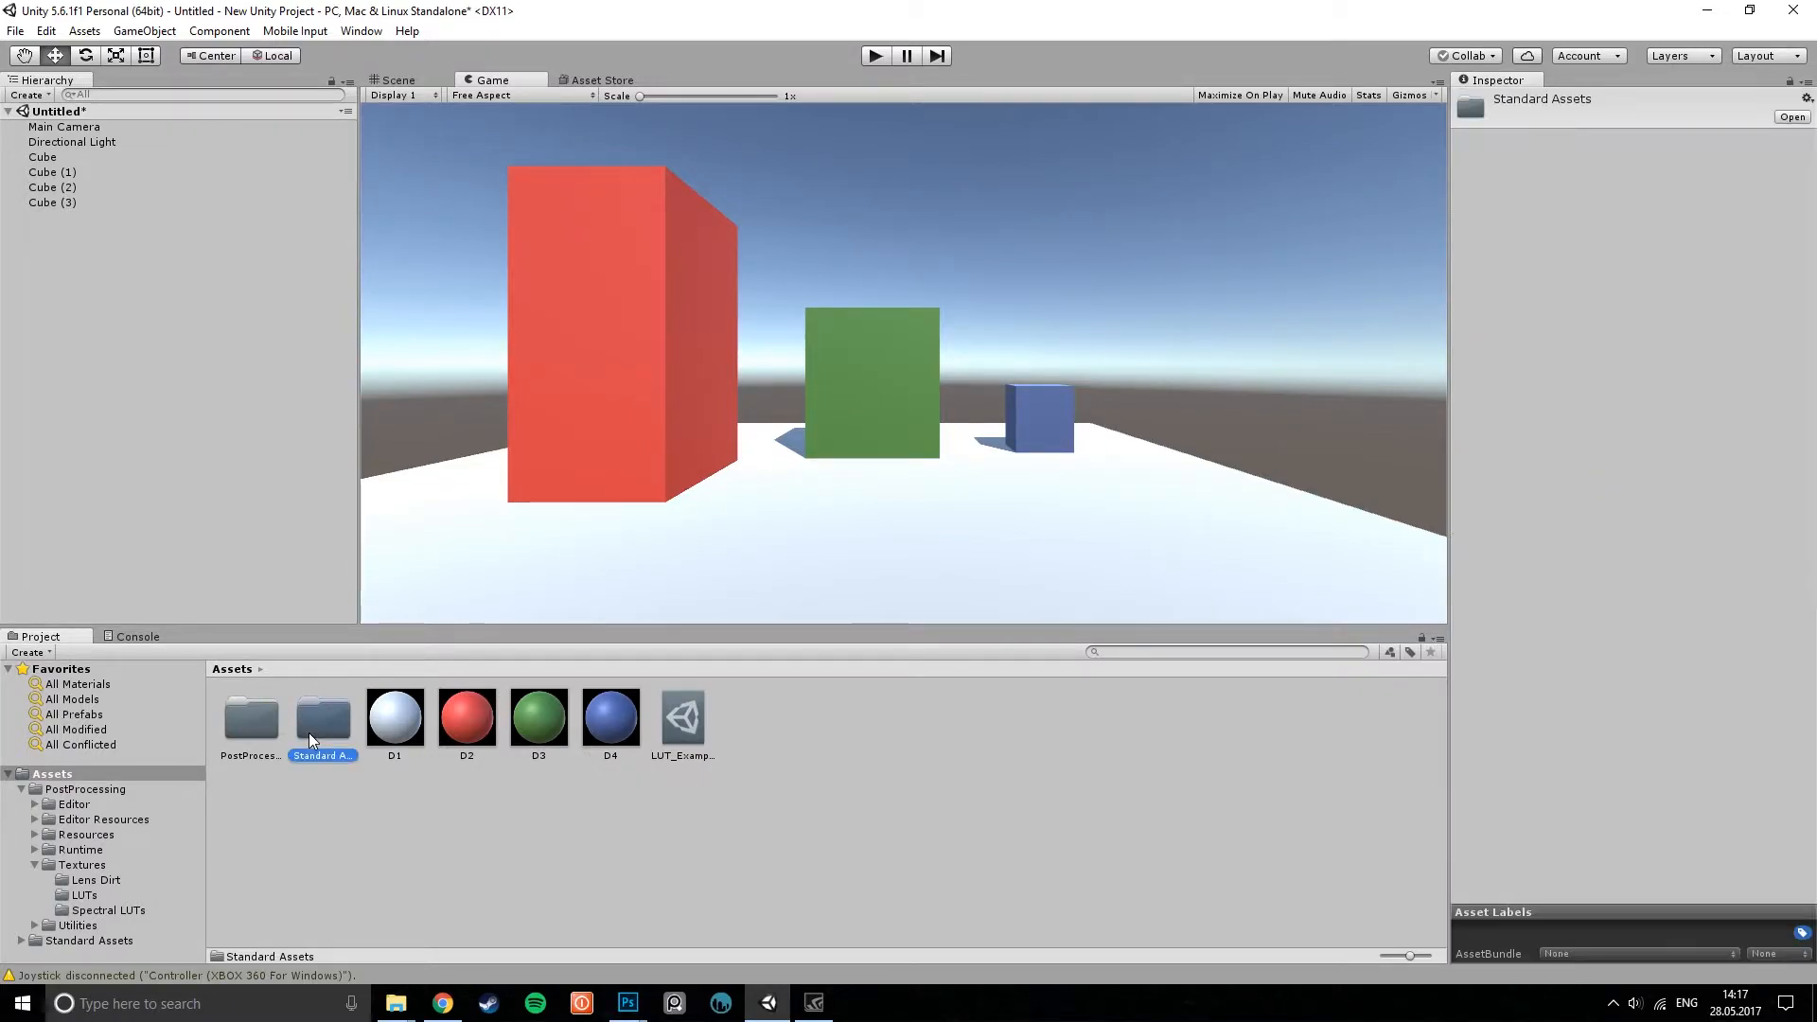
left_click(258, 723)
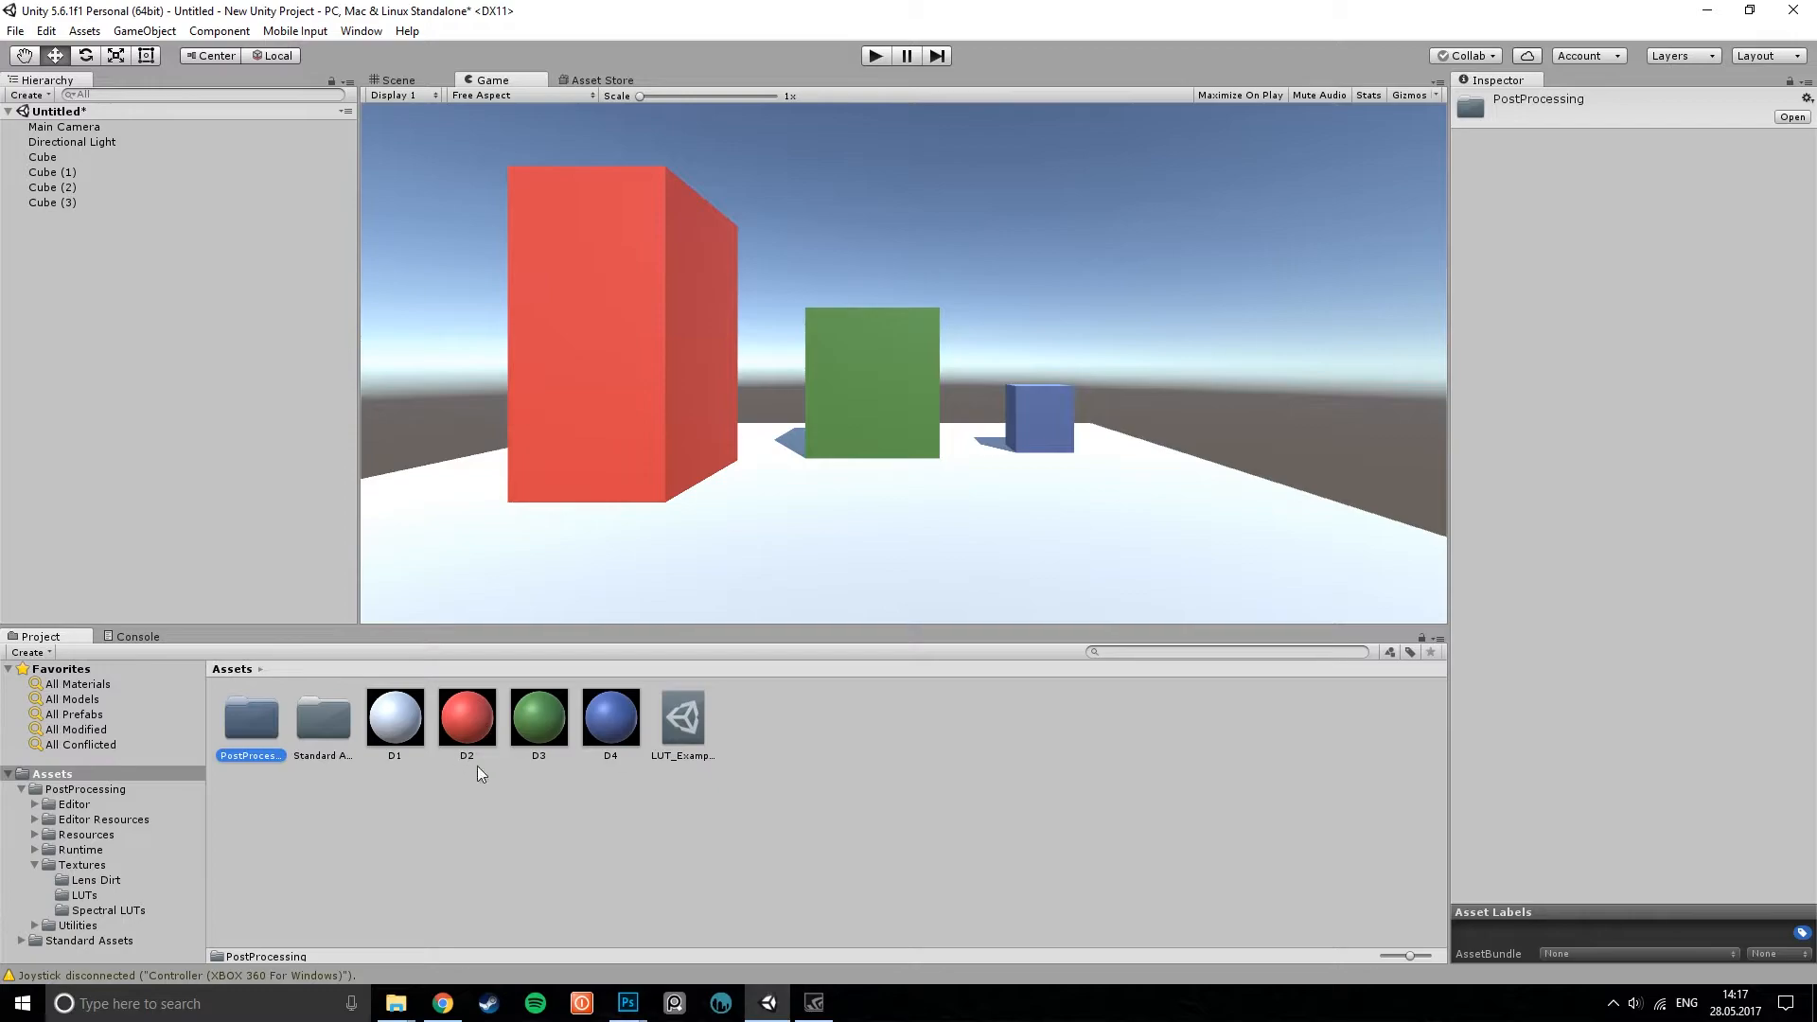
left_click(682, 722)
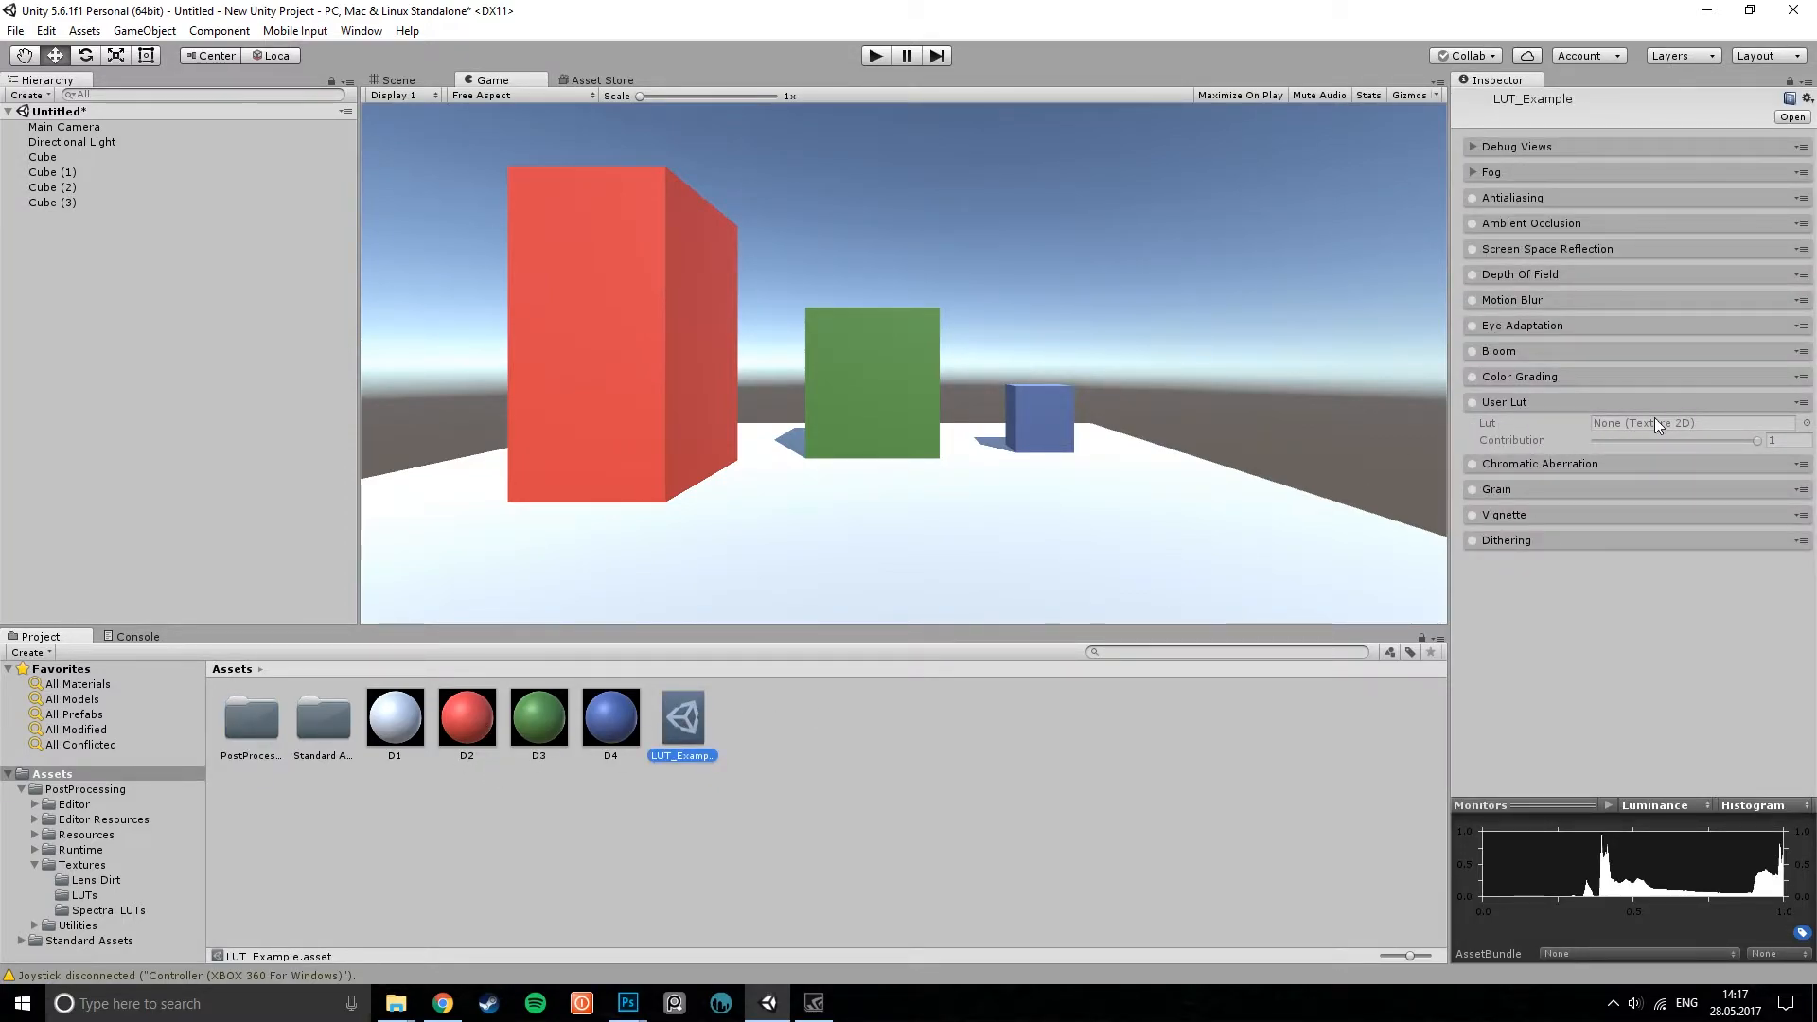
left_click(1471, 401)
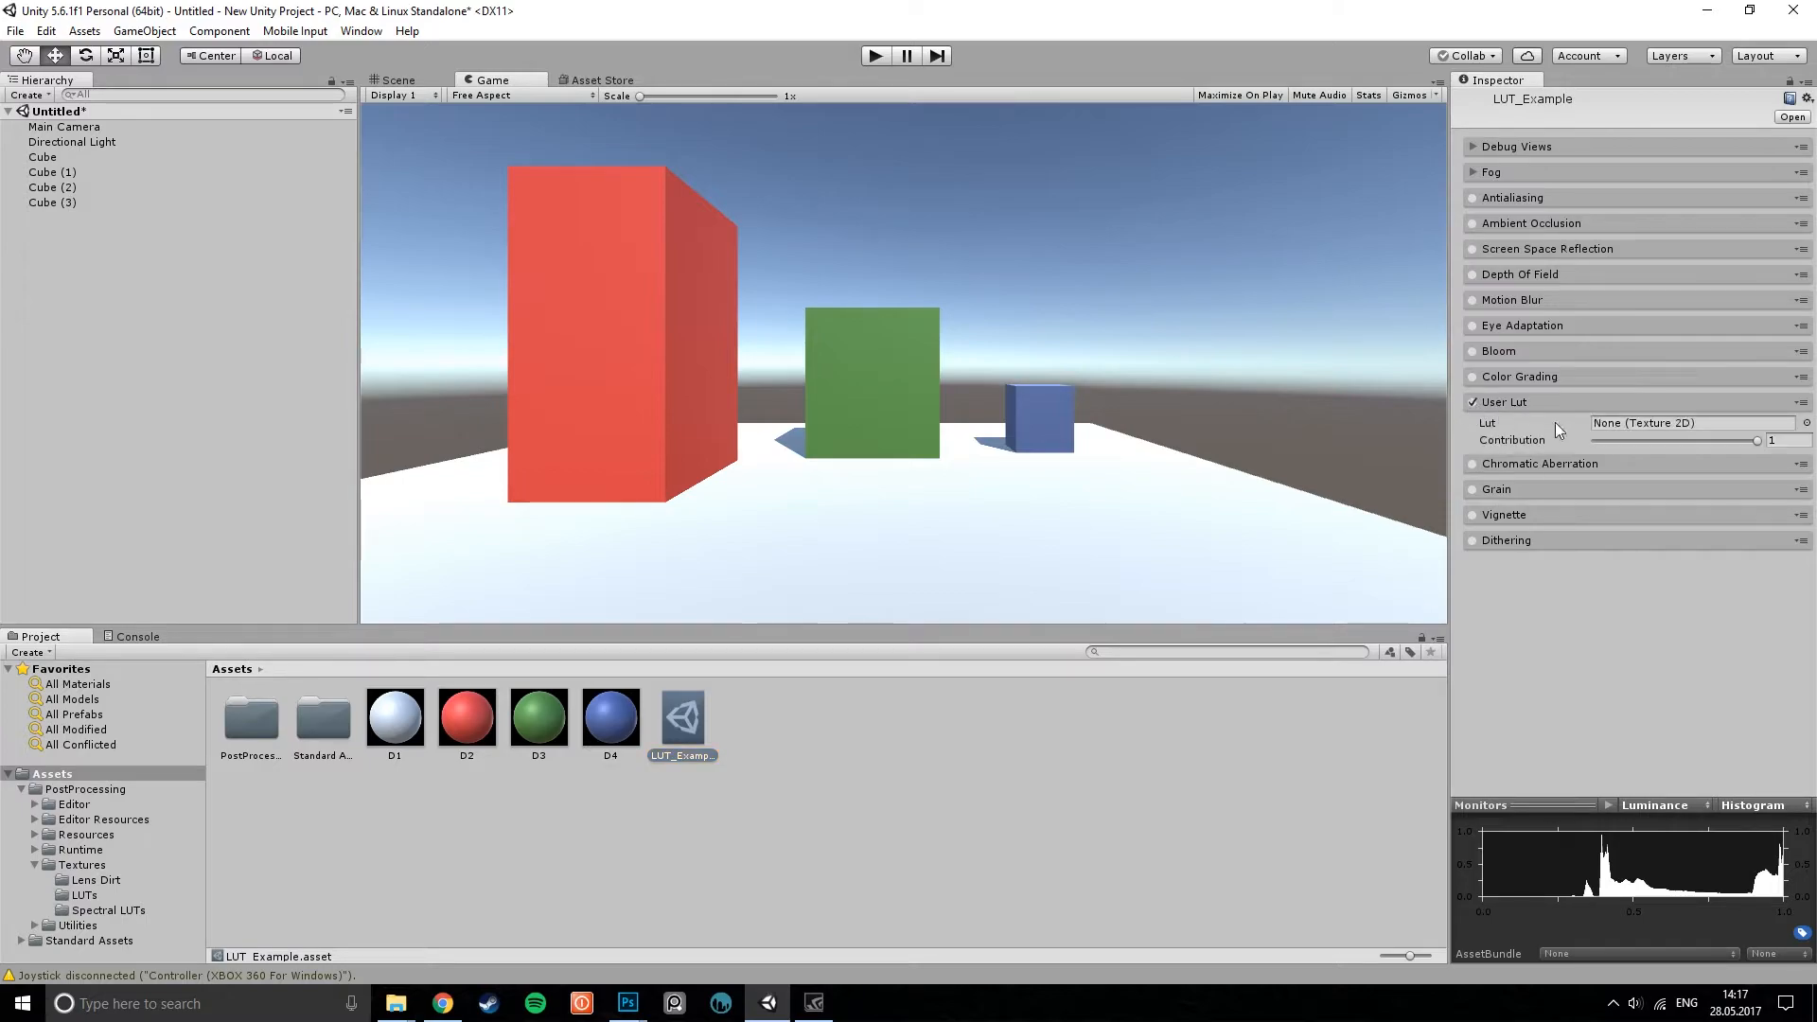
left_click(1470, 514)
left_click(1470, 514)
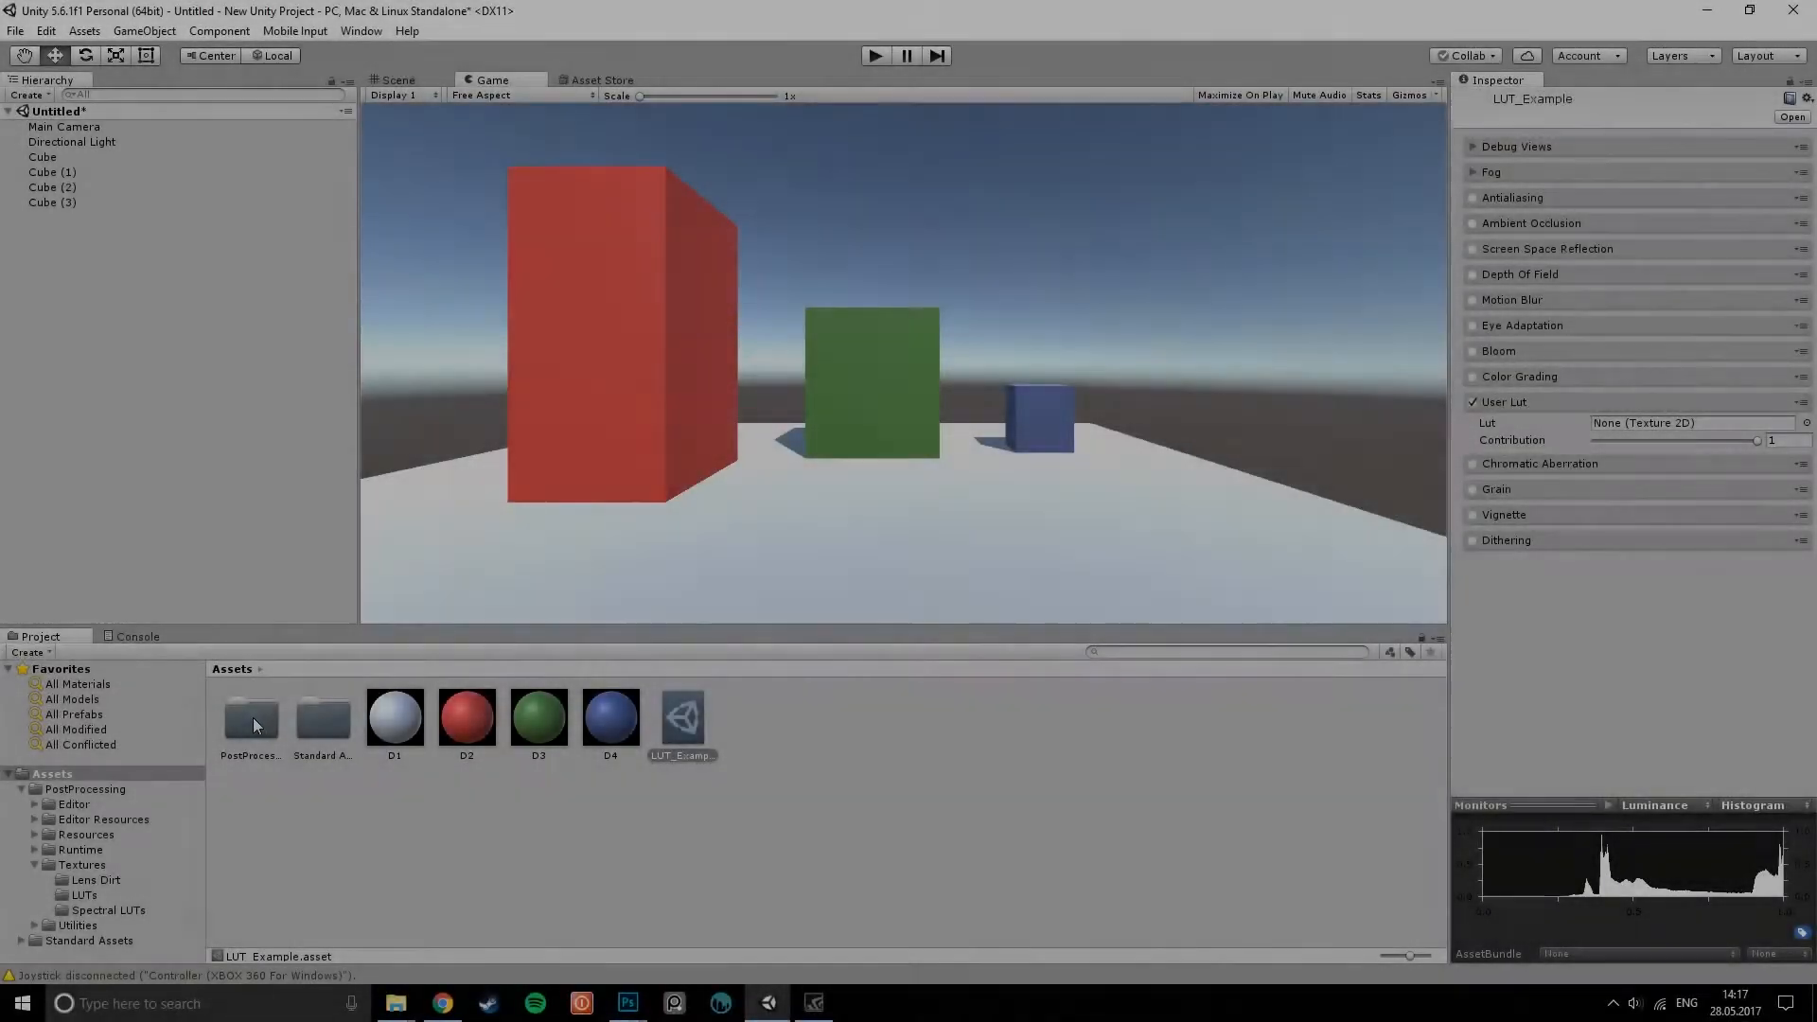
- Go to the PostProcessing/Textures/LUTs folder and select the NeutralLUT_16 texture
double_click(253, 717)
double_click(536, 752)
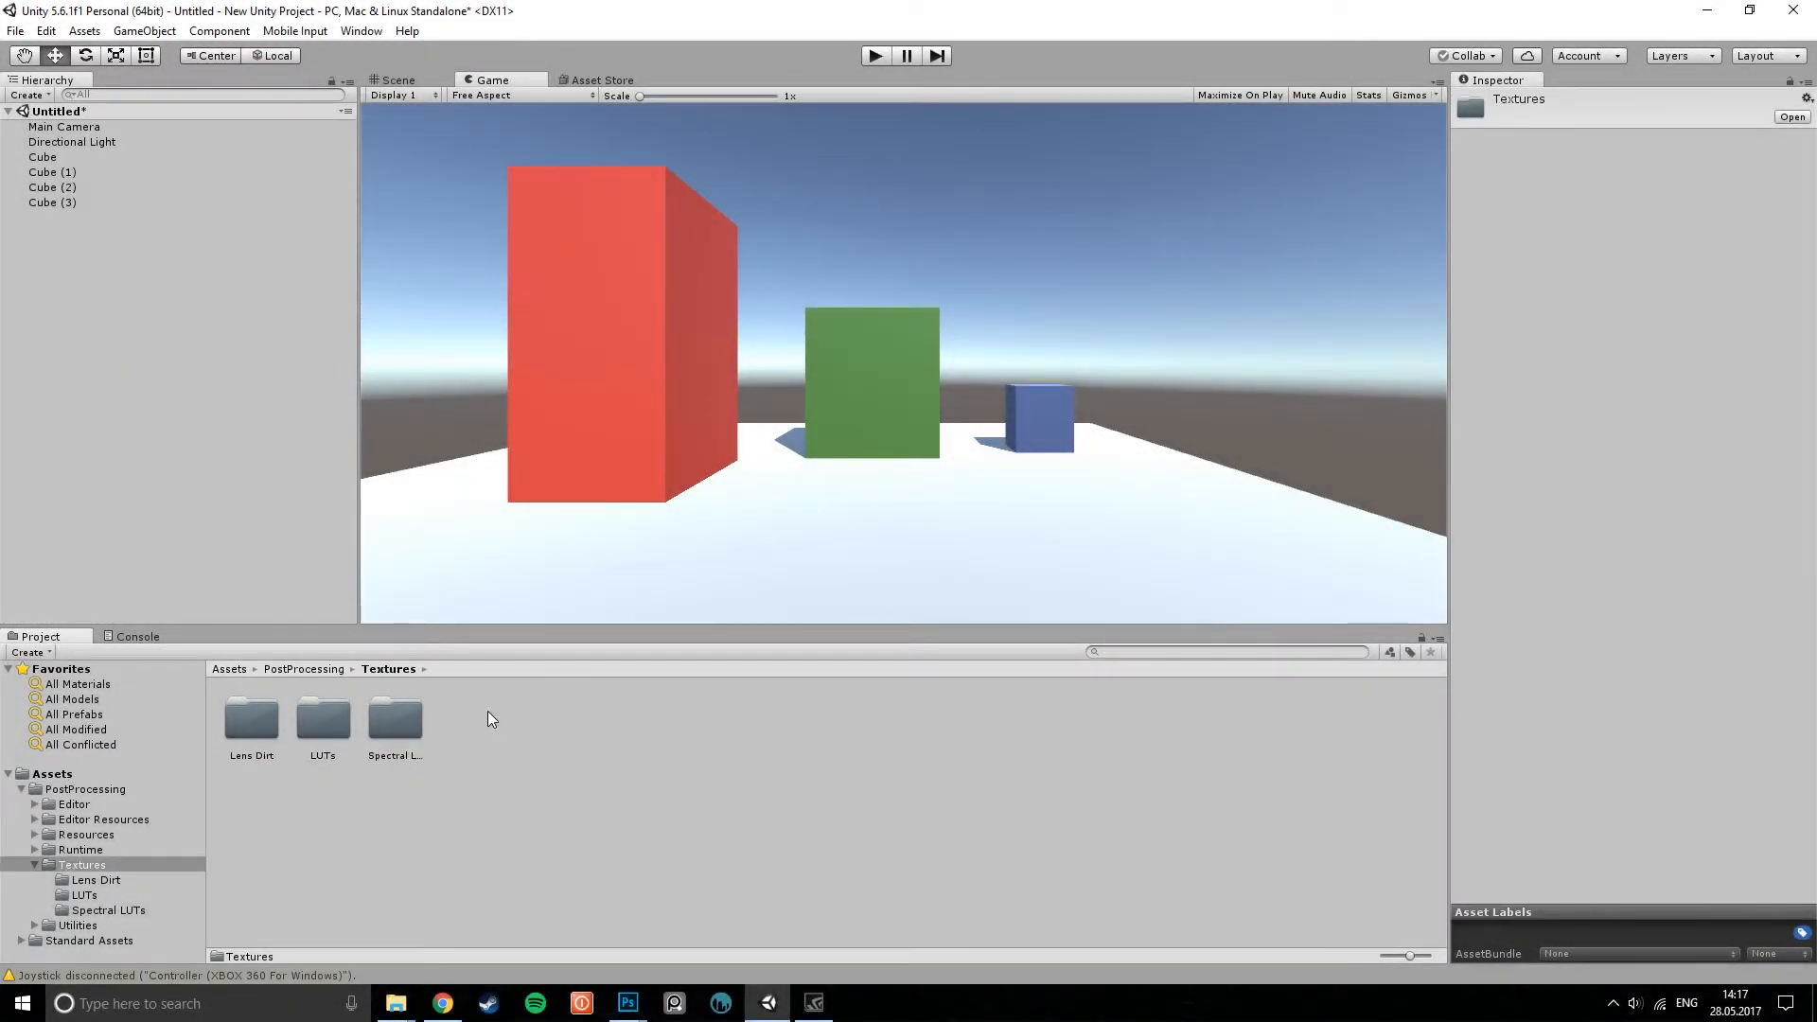
double_click(301, 727)
left_click(250, 738)
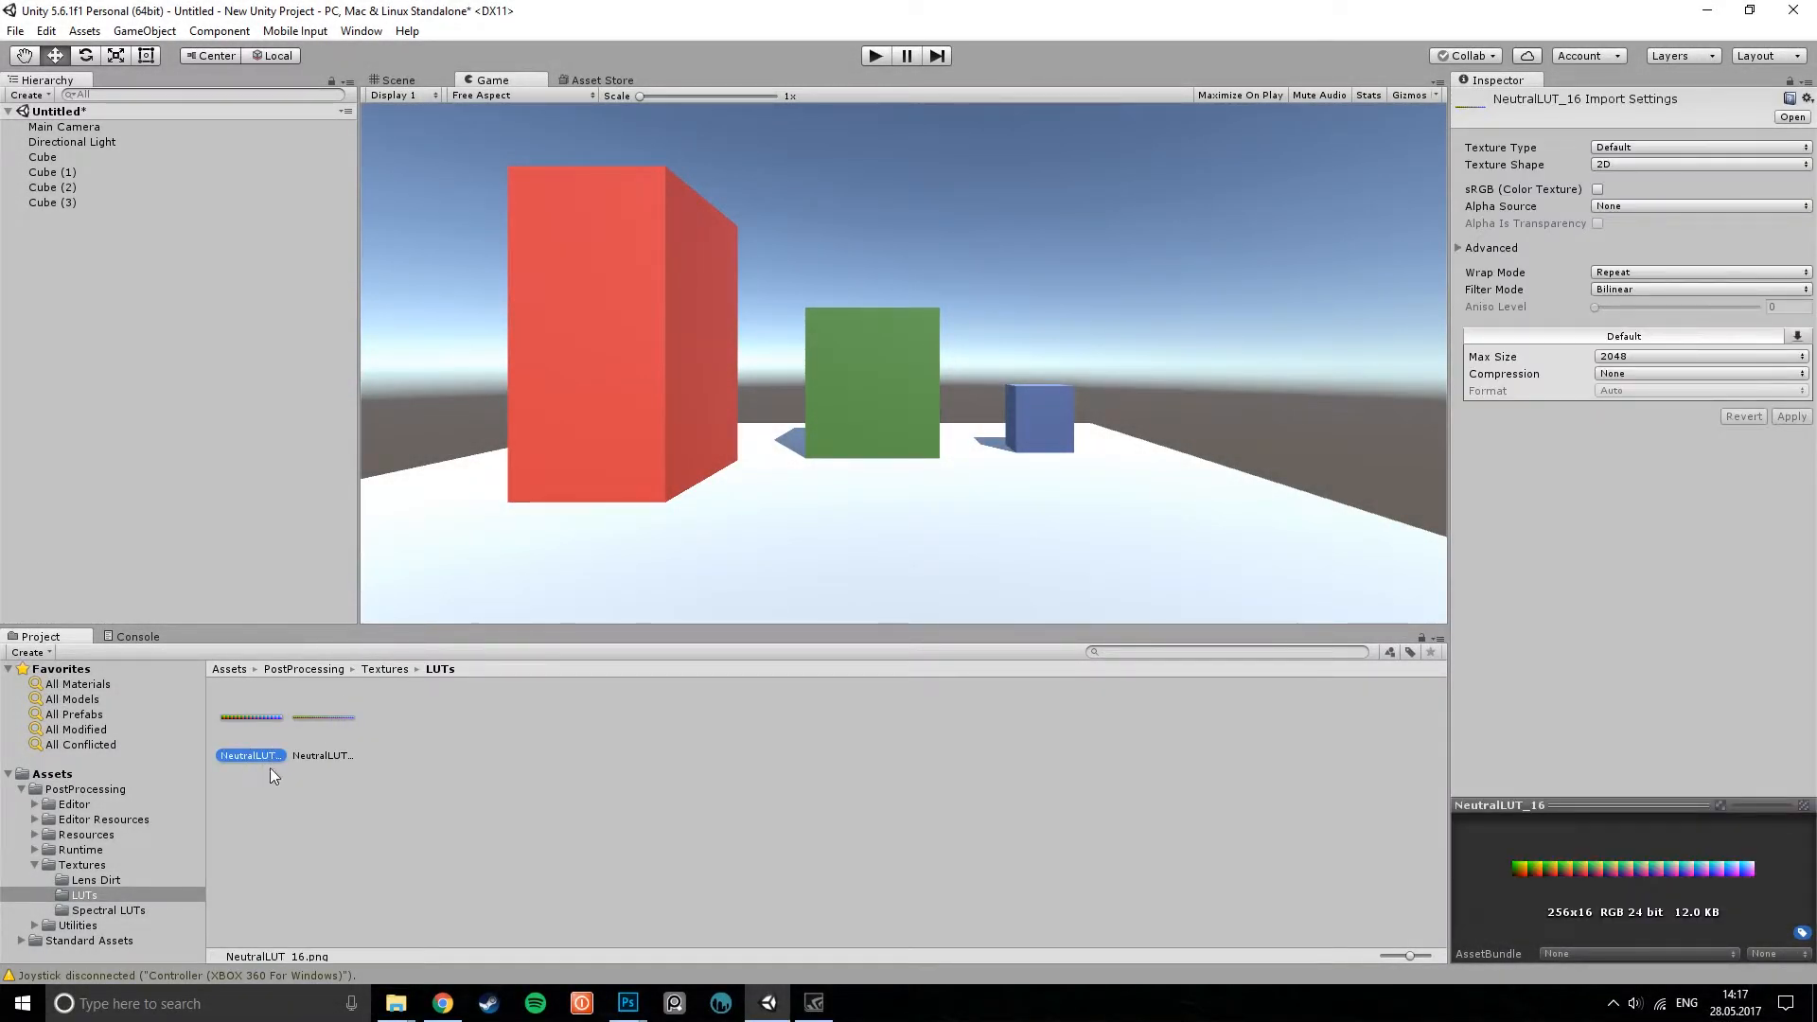
- Show NeutralLUT_16 in the file explorer and open NeutralLUT_16.png in Photoshop
right_click(246, 718)
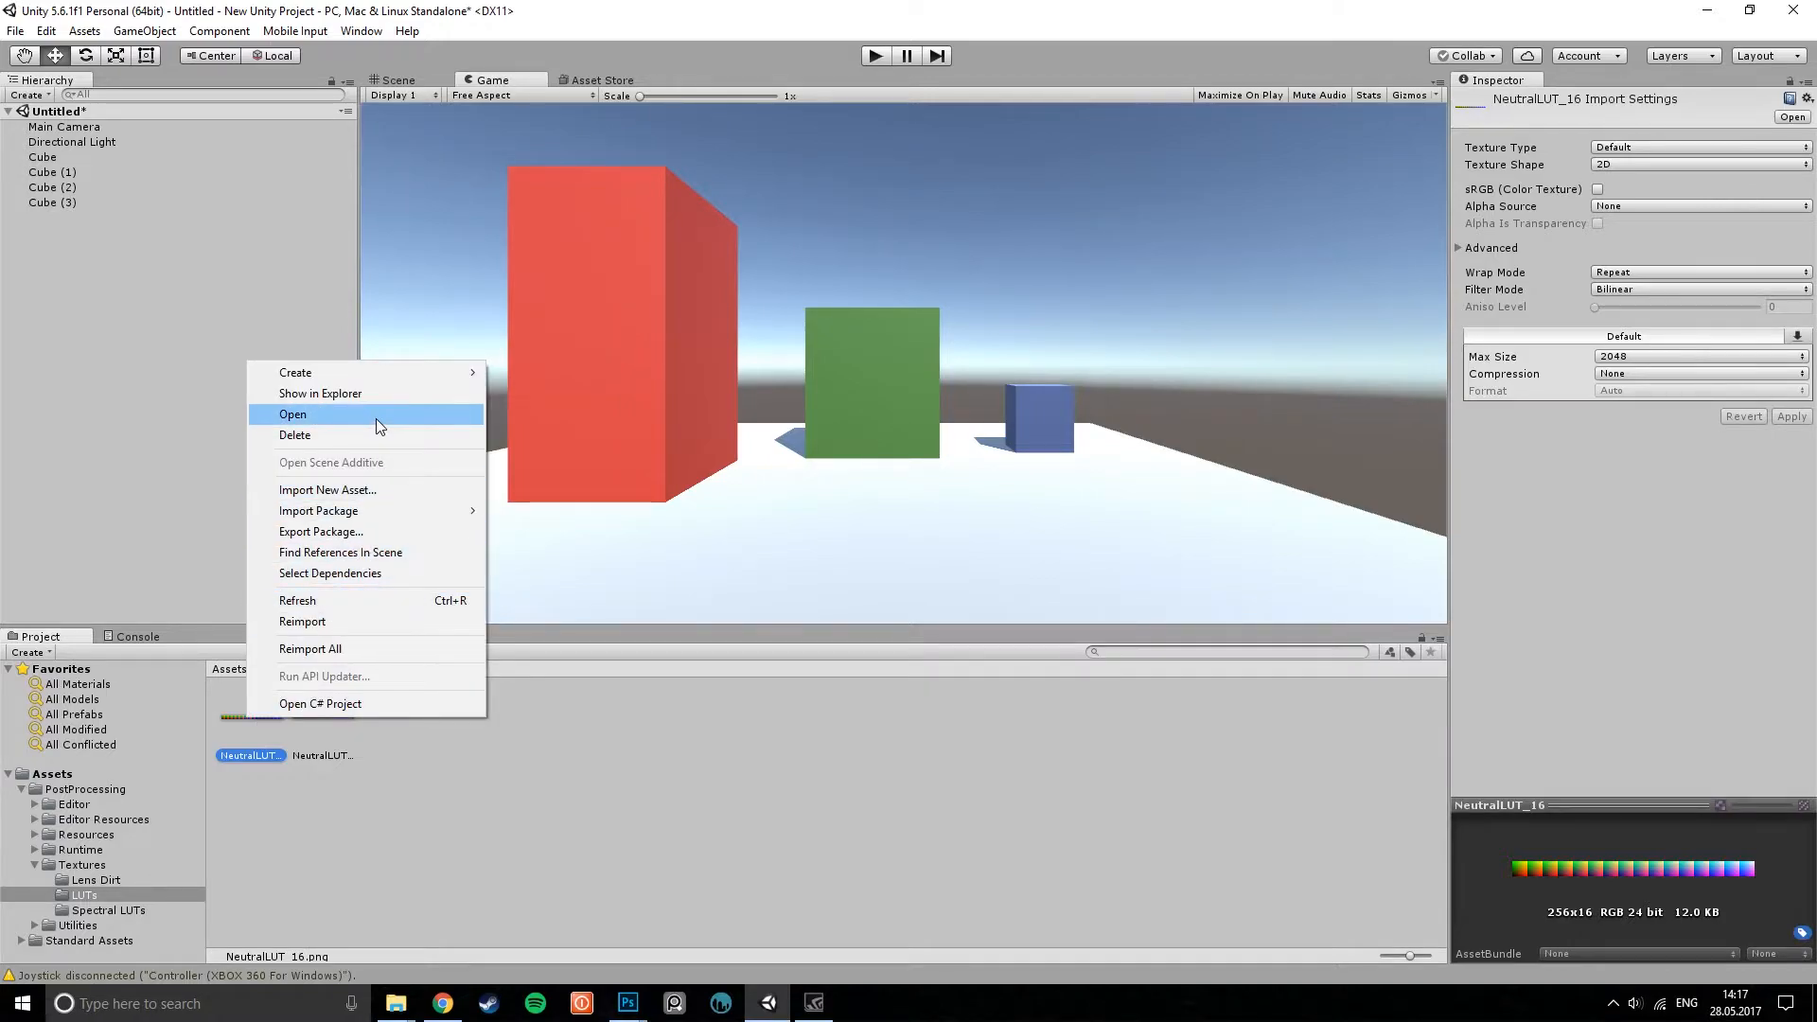
left_click(383, 394)
left_click(721, 196)
left_click_drag(733, 181, 292, 68)
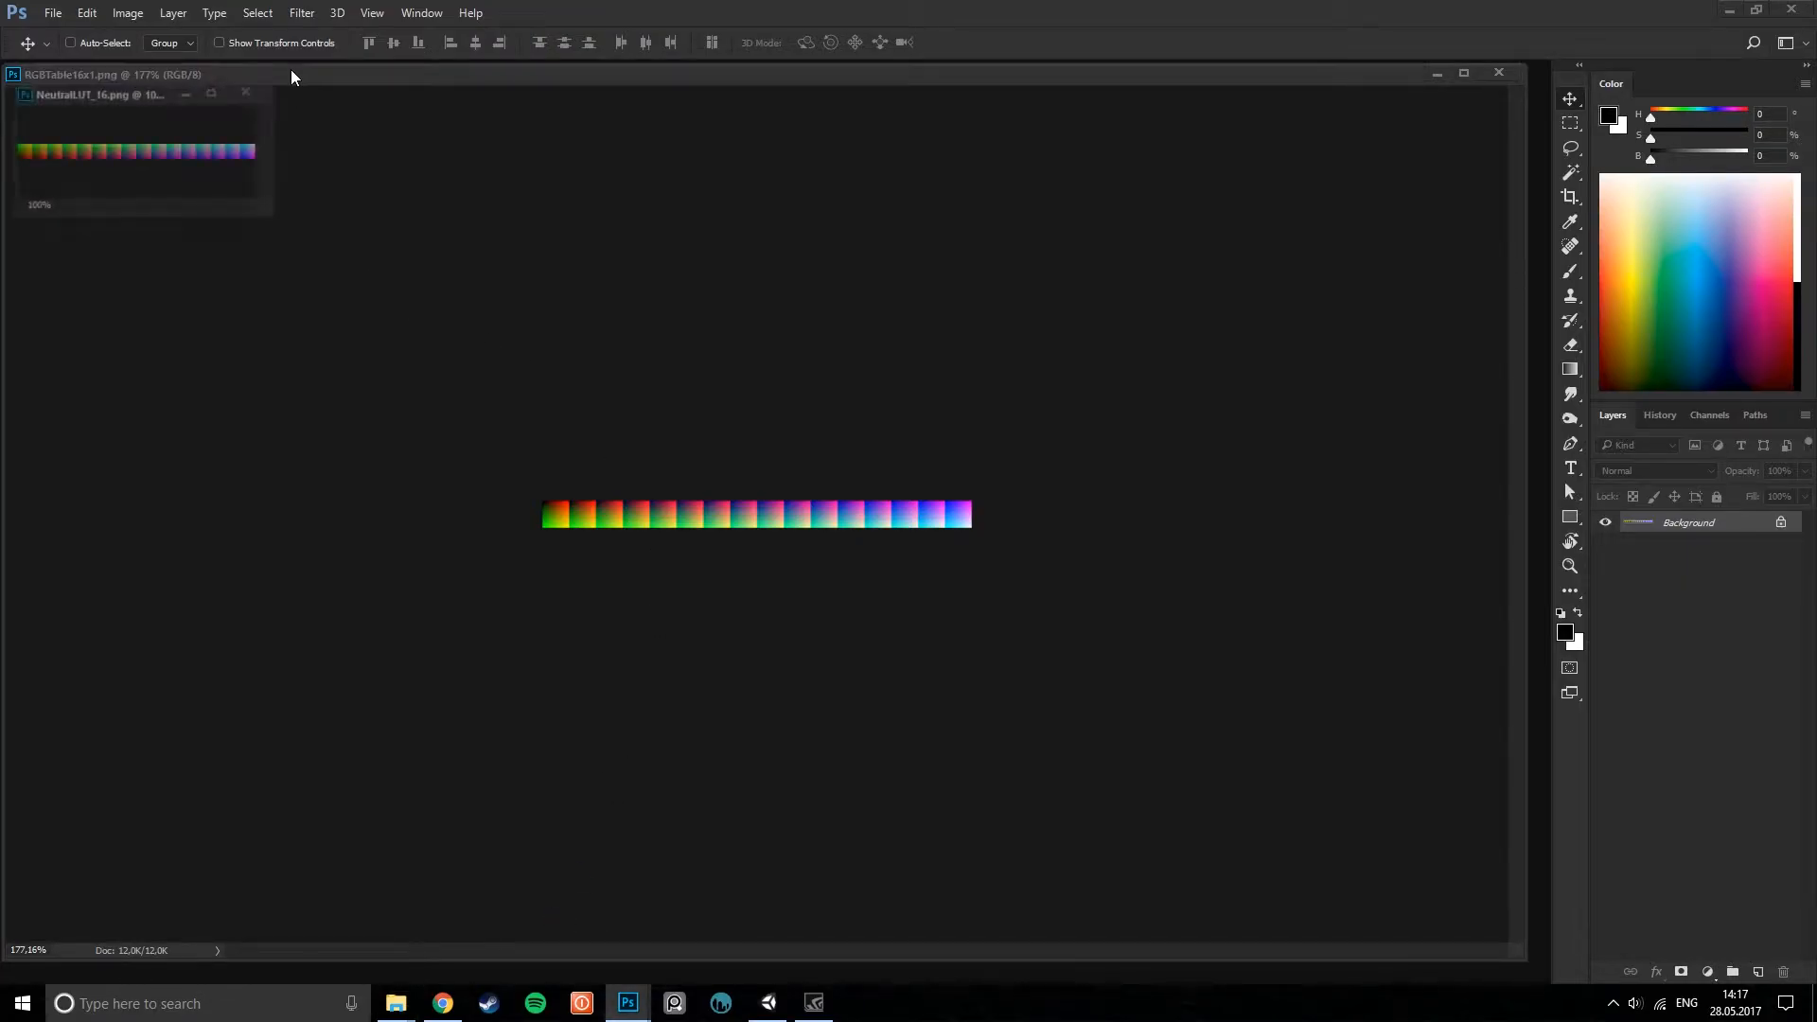
- Close the RGBTable16x1.png document and enlarge the NeutralLUT_16.png window and its view
left_click_drag(274, 216, 1474, 920)
left_click(358, 74)
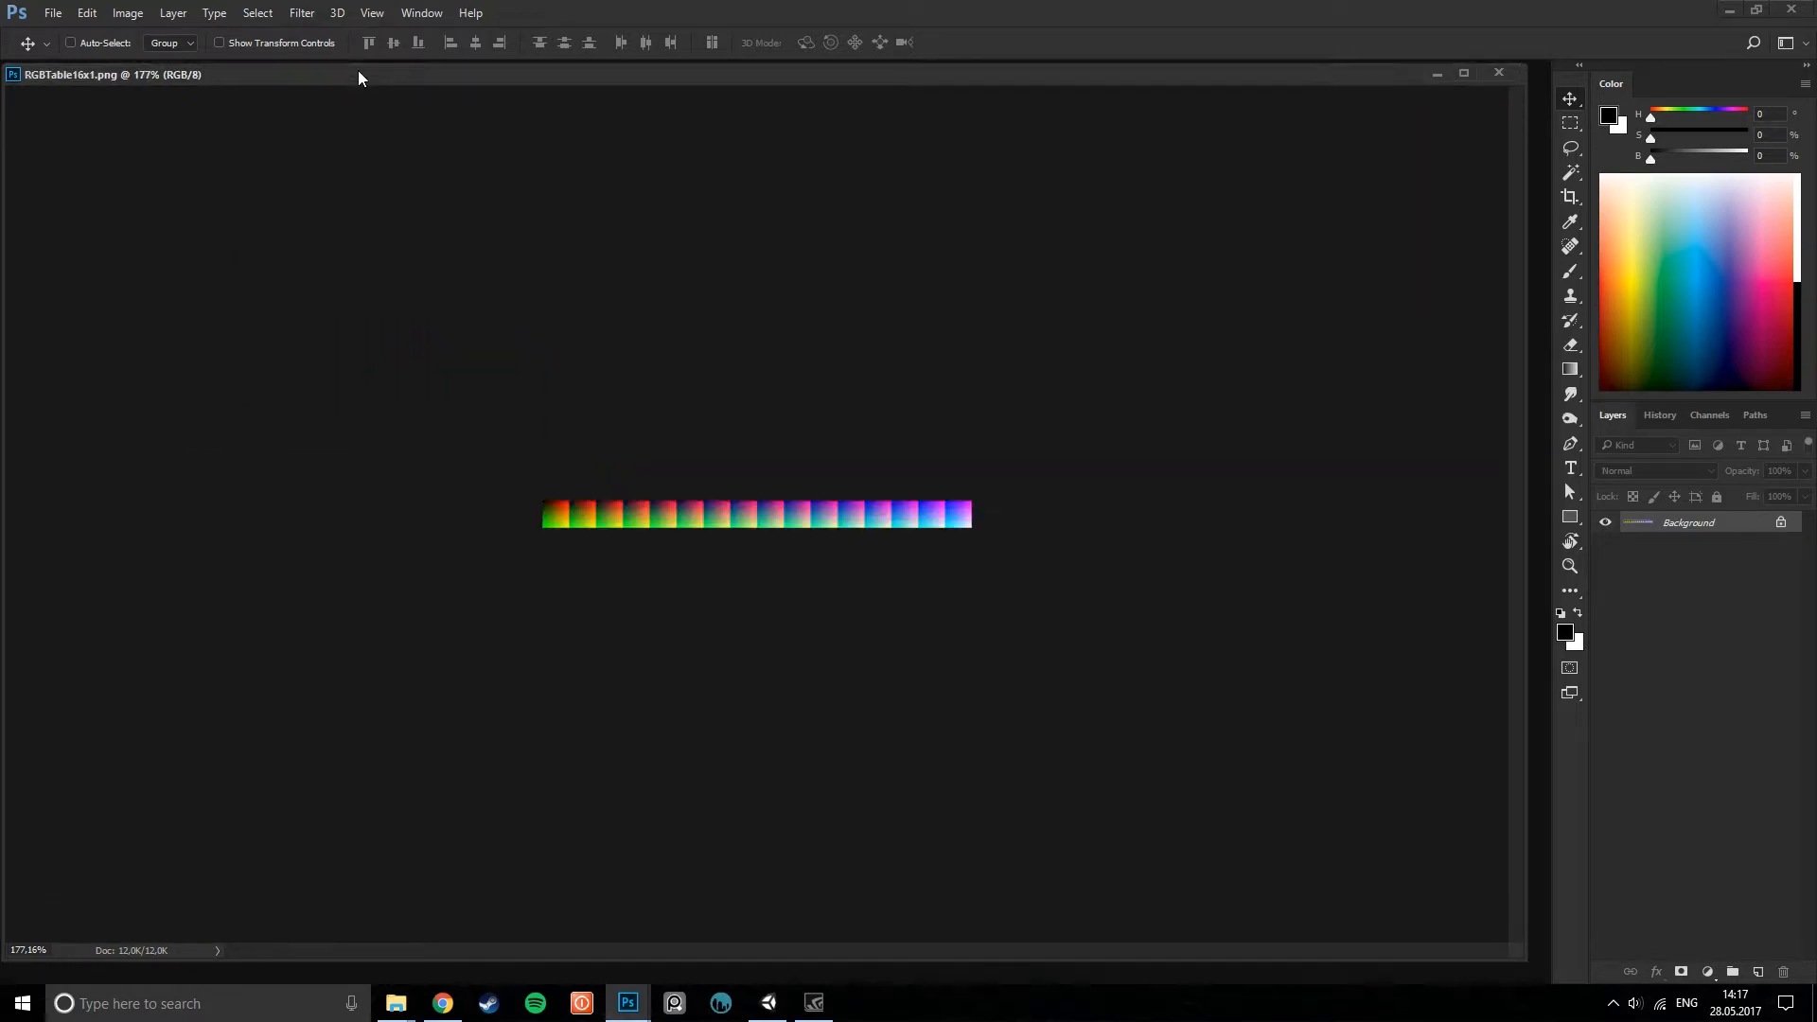
left_click(1497, 74)
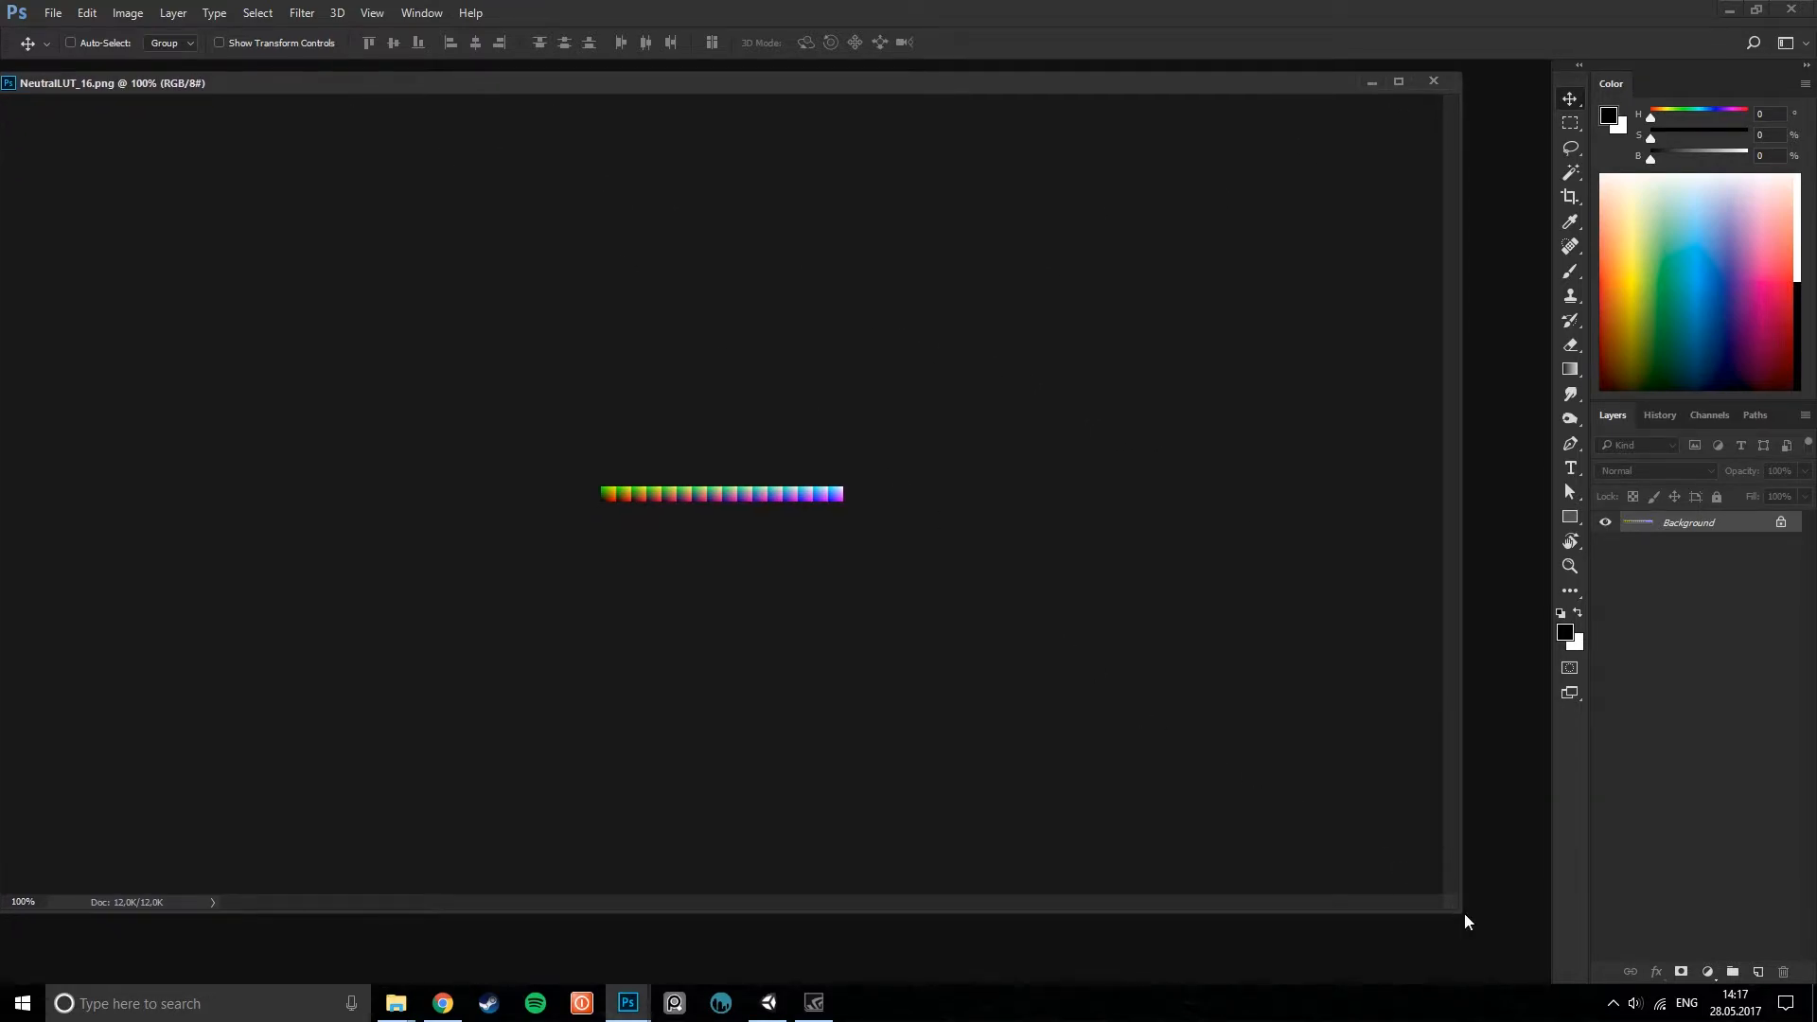
left_click_drag(1463, 912, 1533, 975)
scroll(669, 527, "up", 10, "alt")
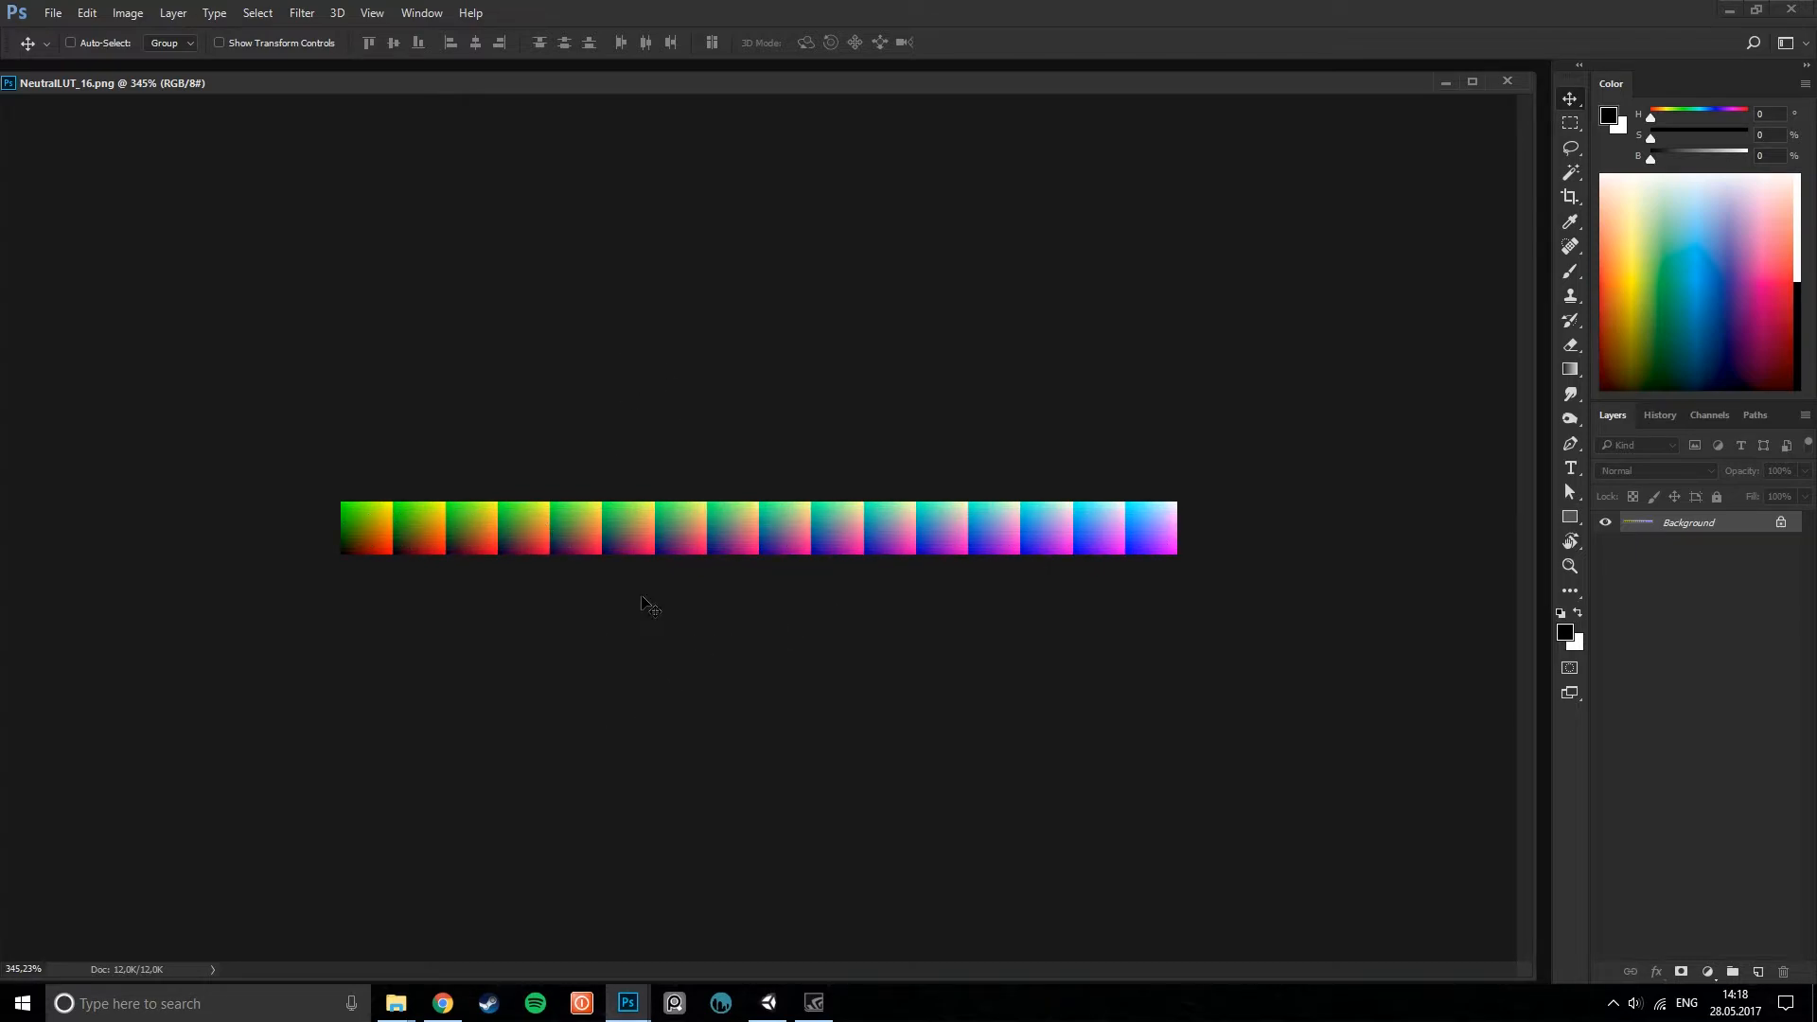
- Capture a screenshot of the Unity editor and paste it into a new Photoshop document
left_click(767, 1005)
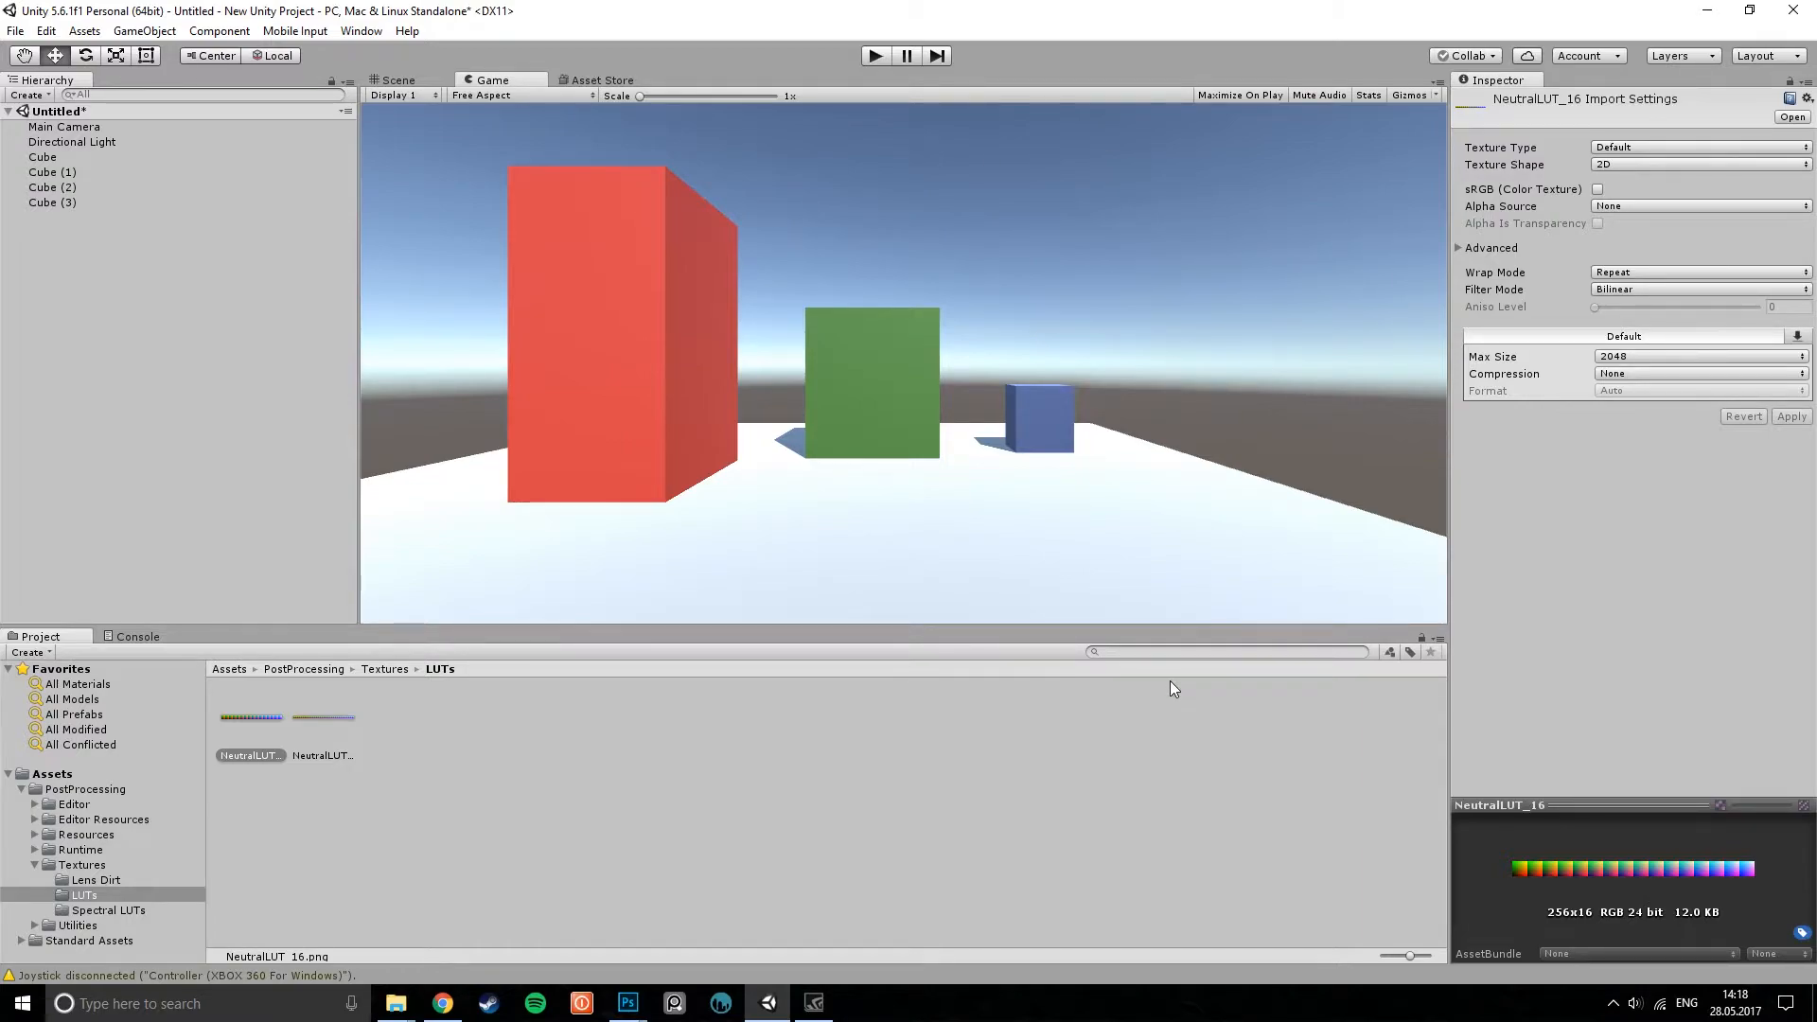
mouse_move(627, 1003)
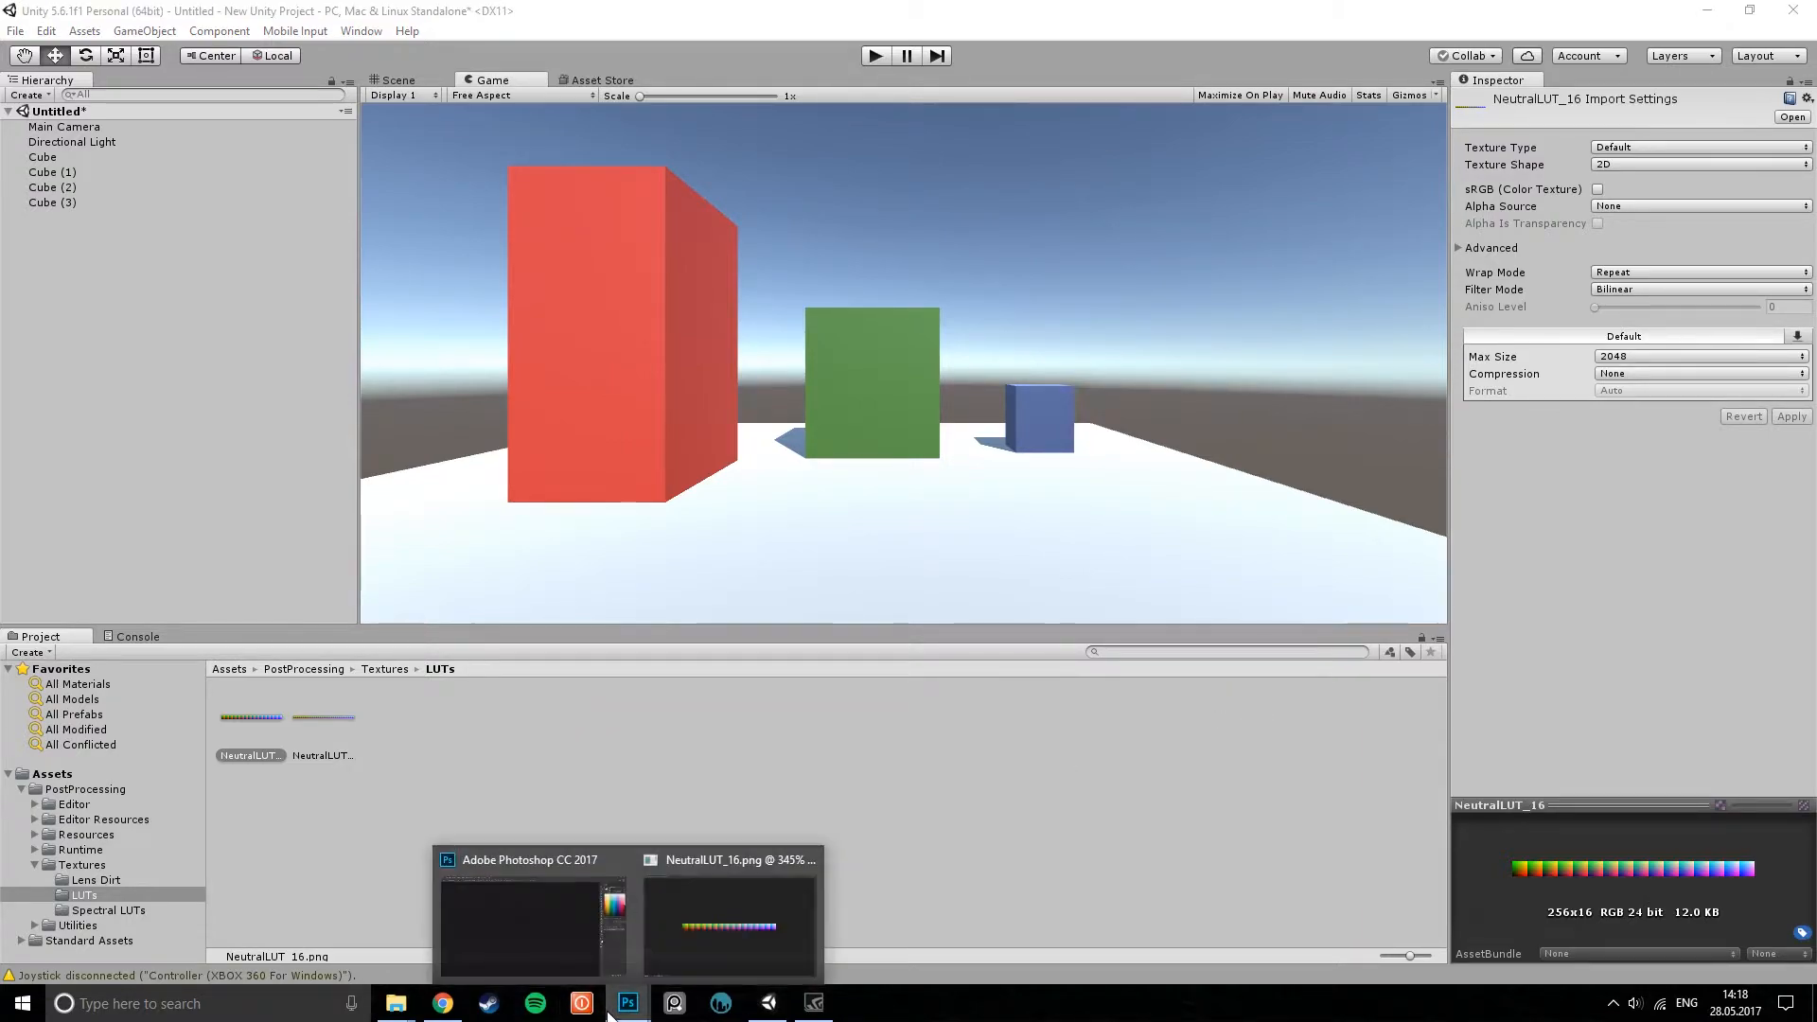
left_click(531, 884)
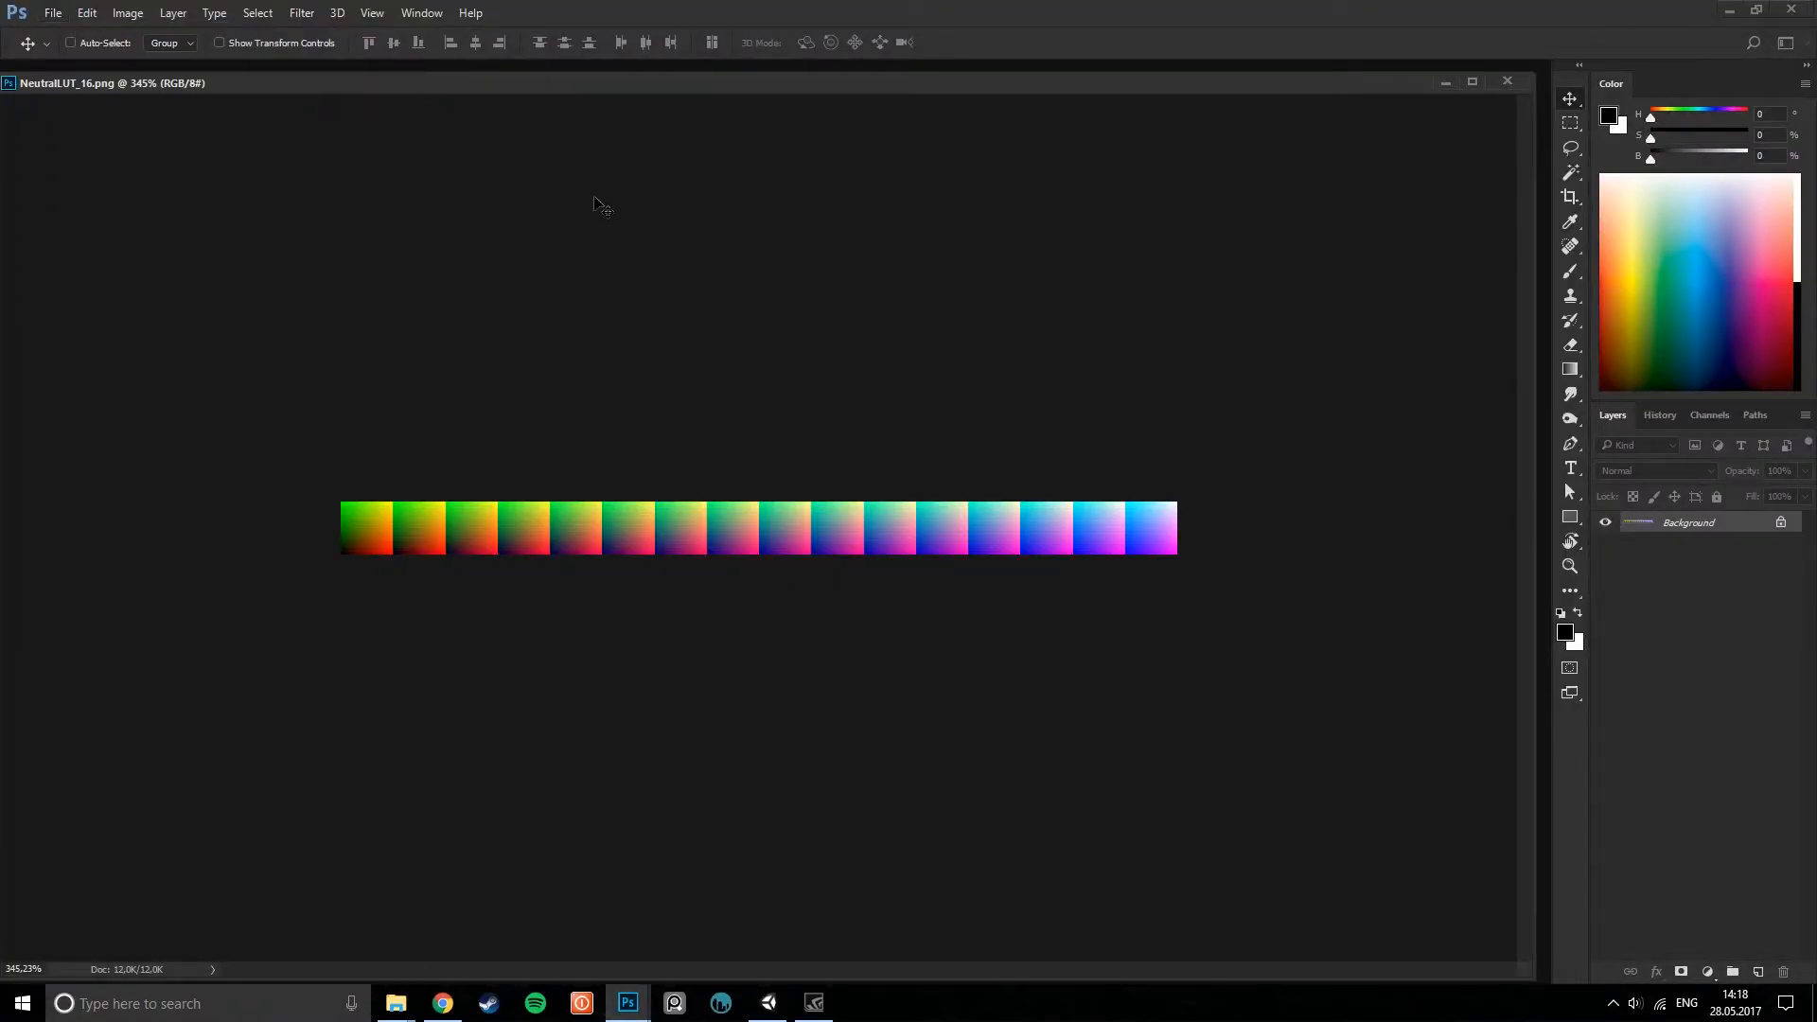
key("ctrl+n")
double_click(519, 580)
key("ctrl+v")
- Move the NeutralLUT_16.png window down and enlarge the Untitled-1 screenshot window in front of it
left_click_drag(339, 84, 362, 147)
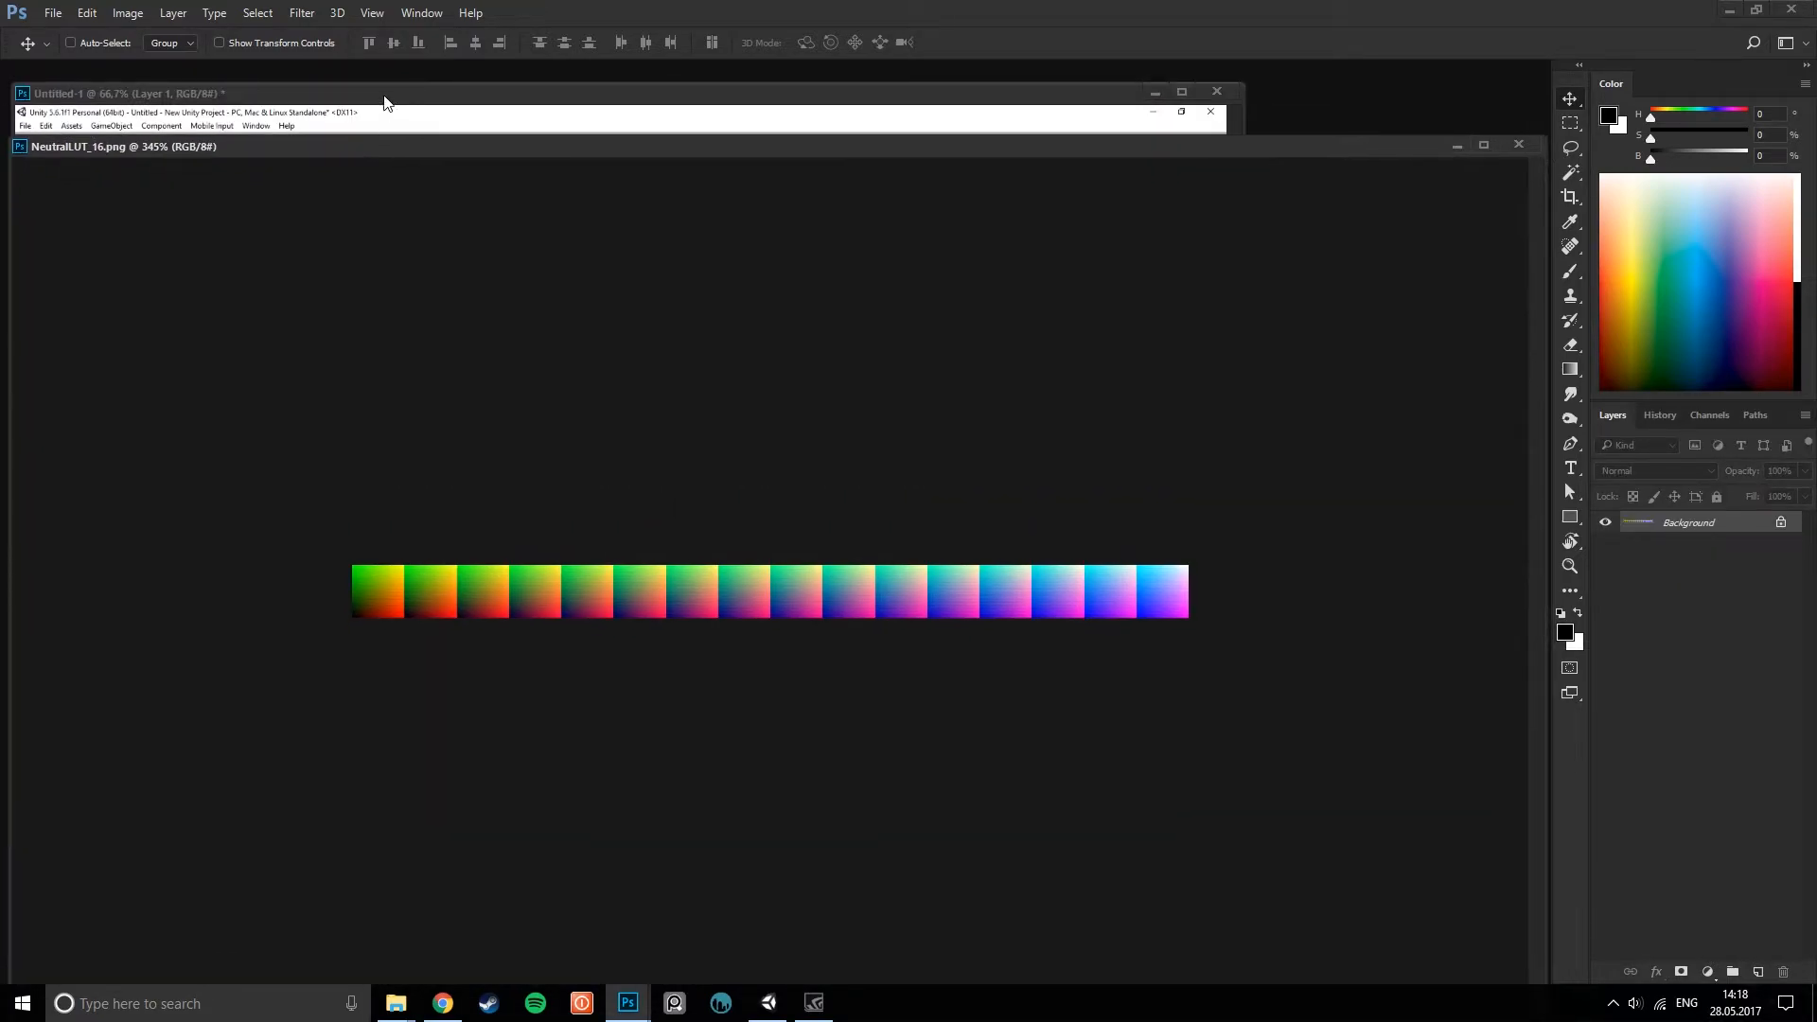
left_click(384, 104)
left_click_drag(1245, 806, 1481, 976)
scroll(586, 455, "up", 2, "alt")
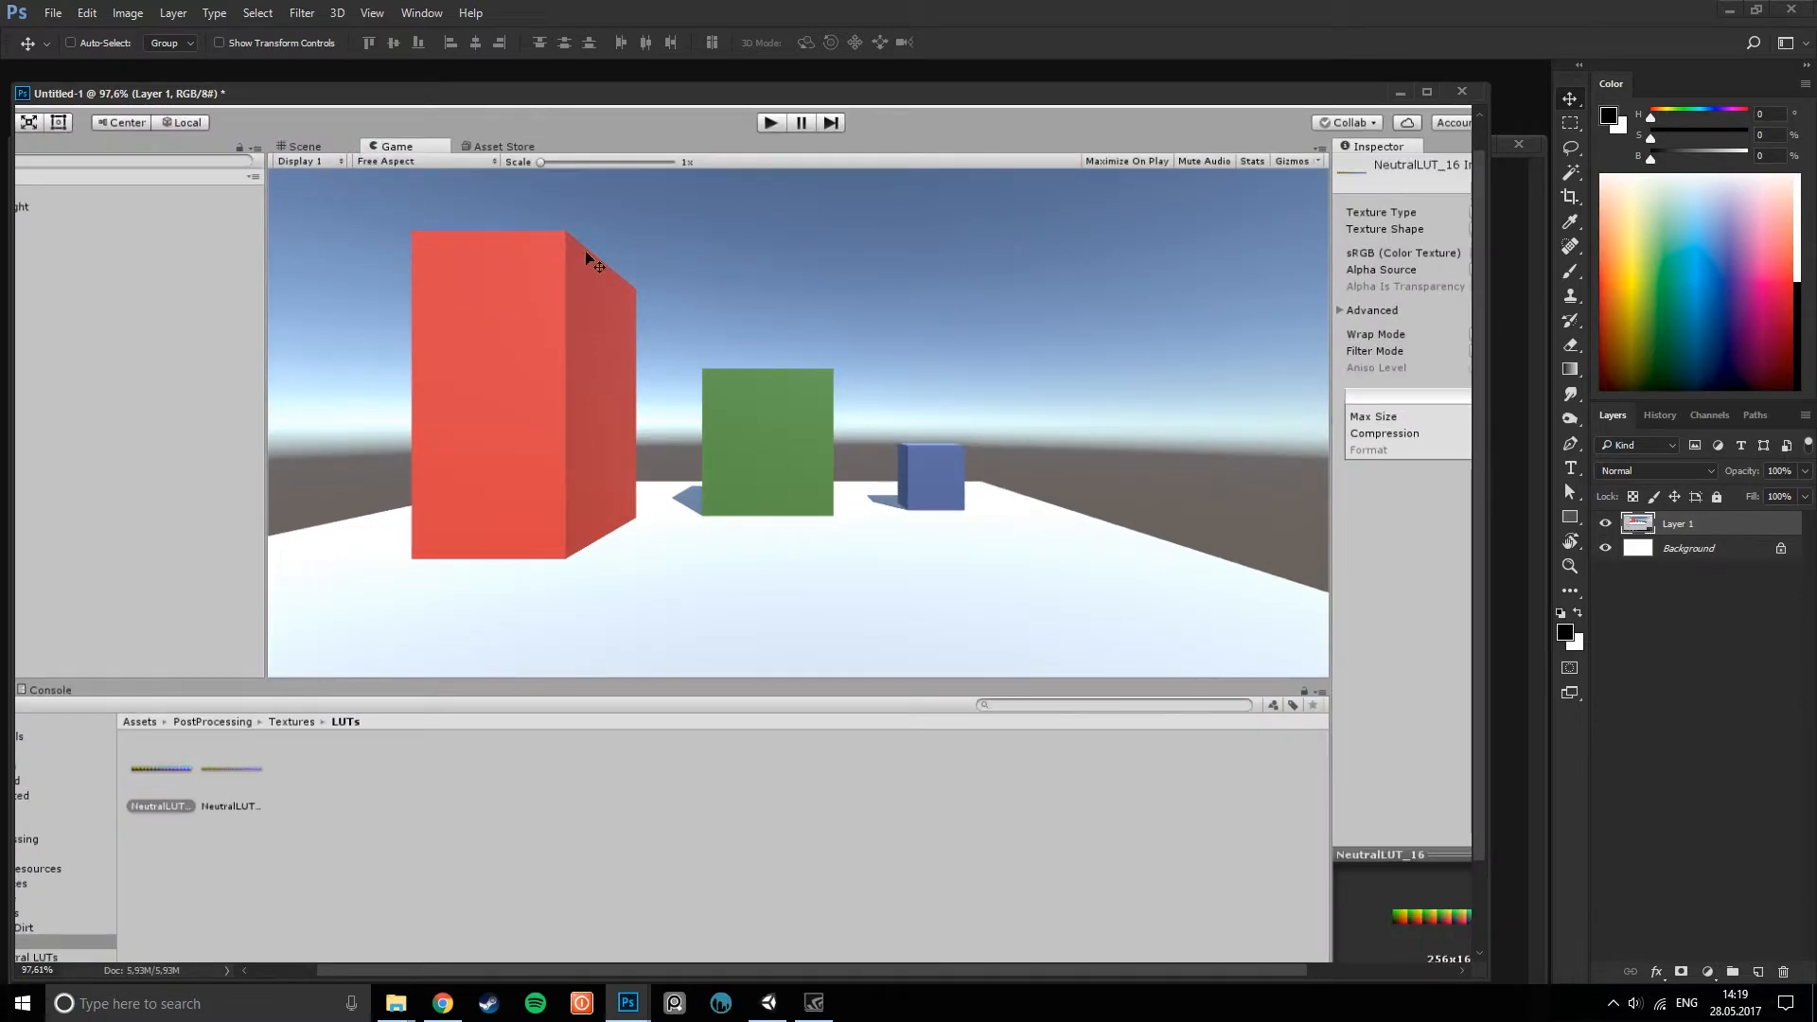
- Add a Color Balance adjustment layer above the screenshot with midtones at -15 cyan/red, -93 magenta/green and +60 yellow/blue
left_click(1708, 972)
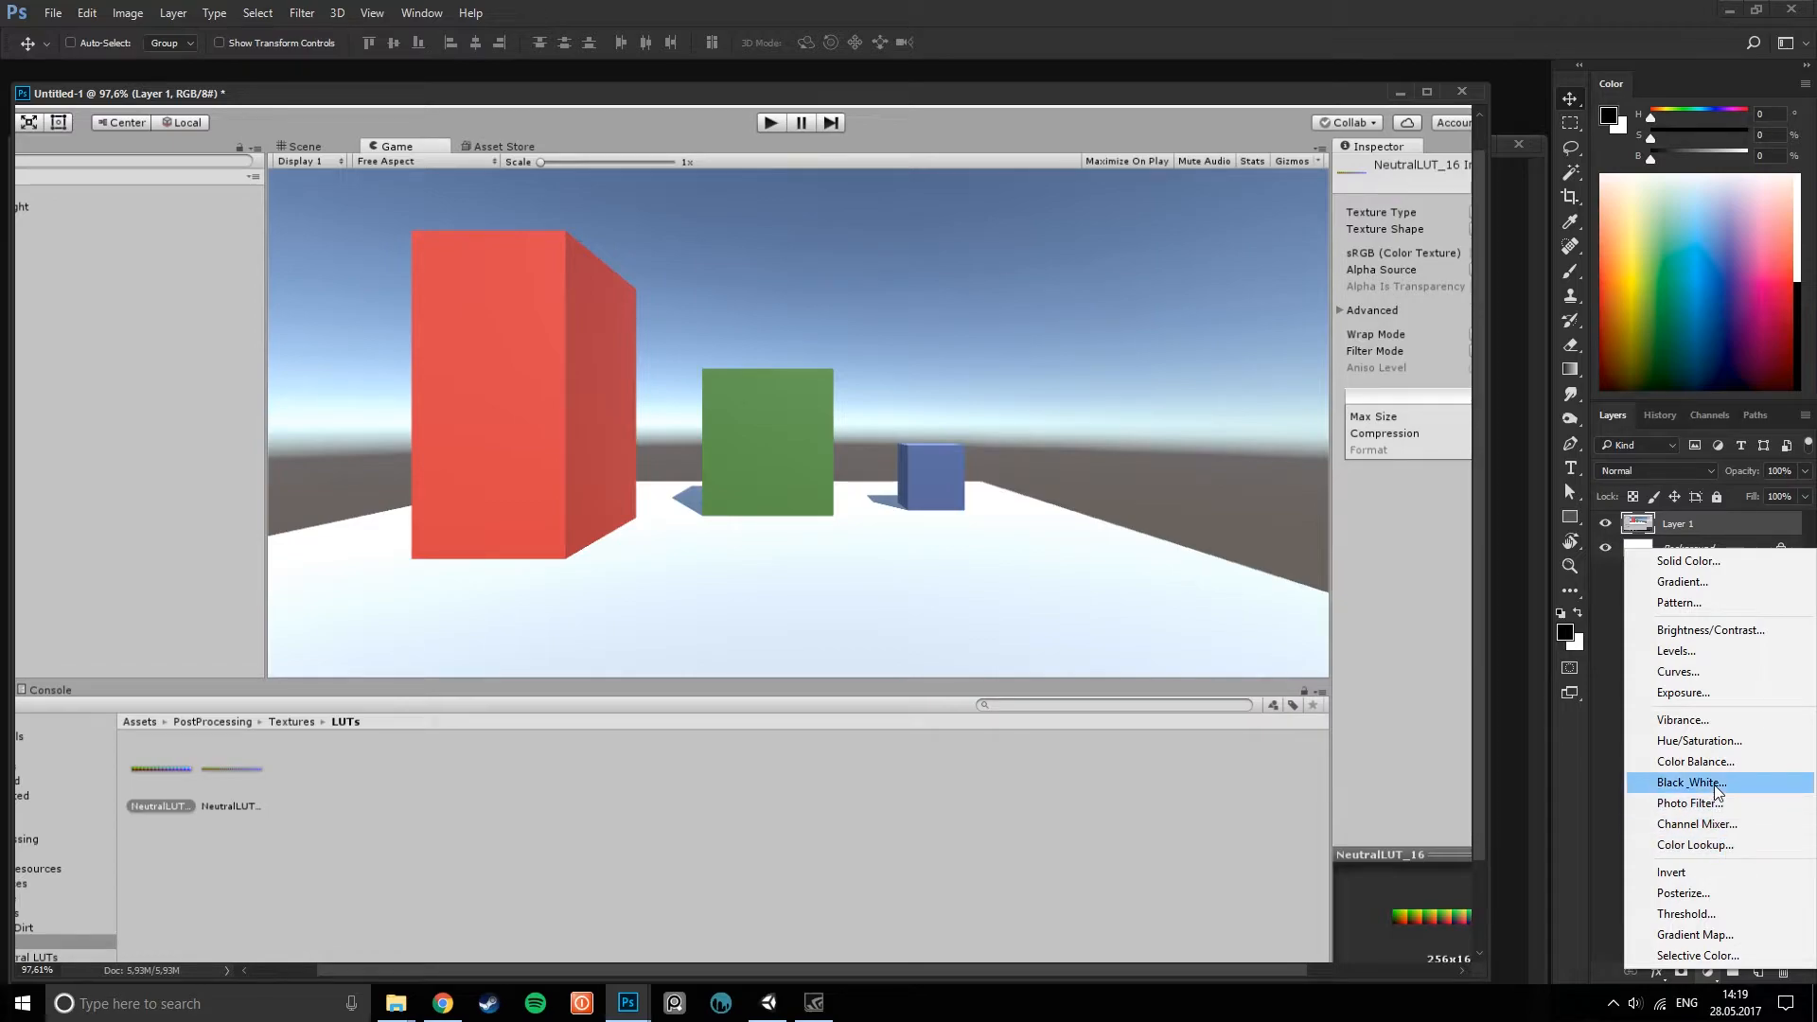
left_click(1695, 762)
left_click_drag(1445, 672, 1496, 730)
left_click(1444, 701)
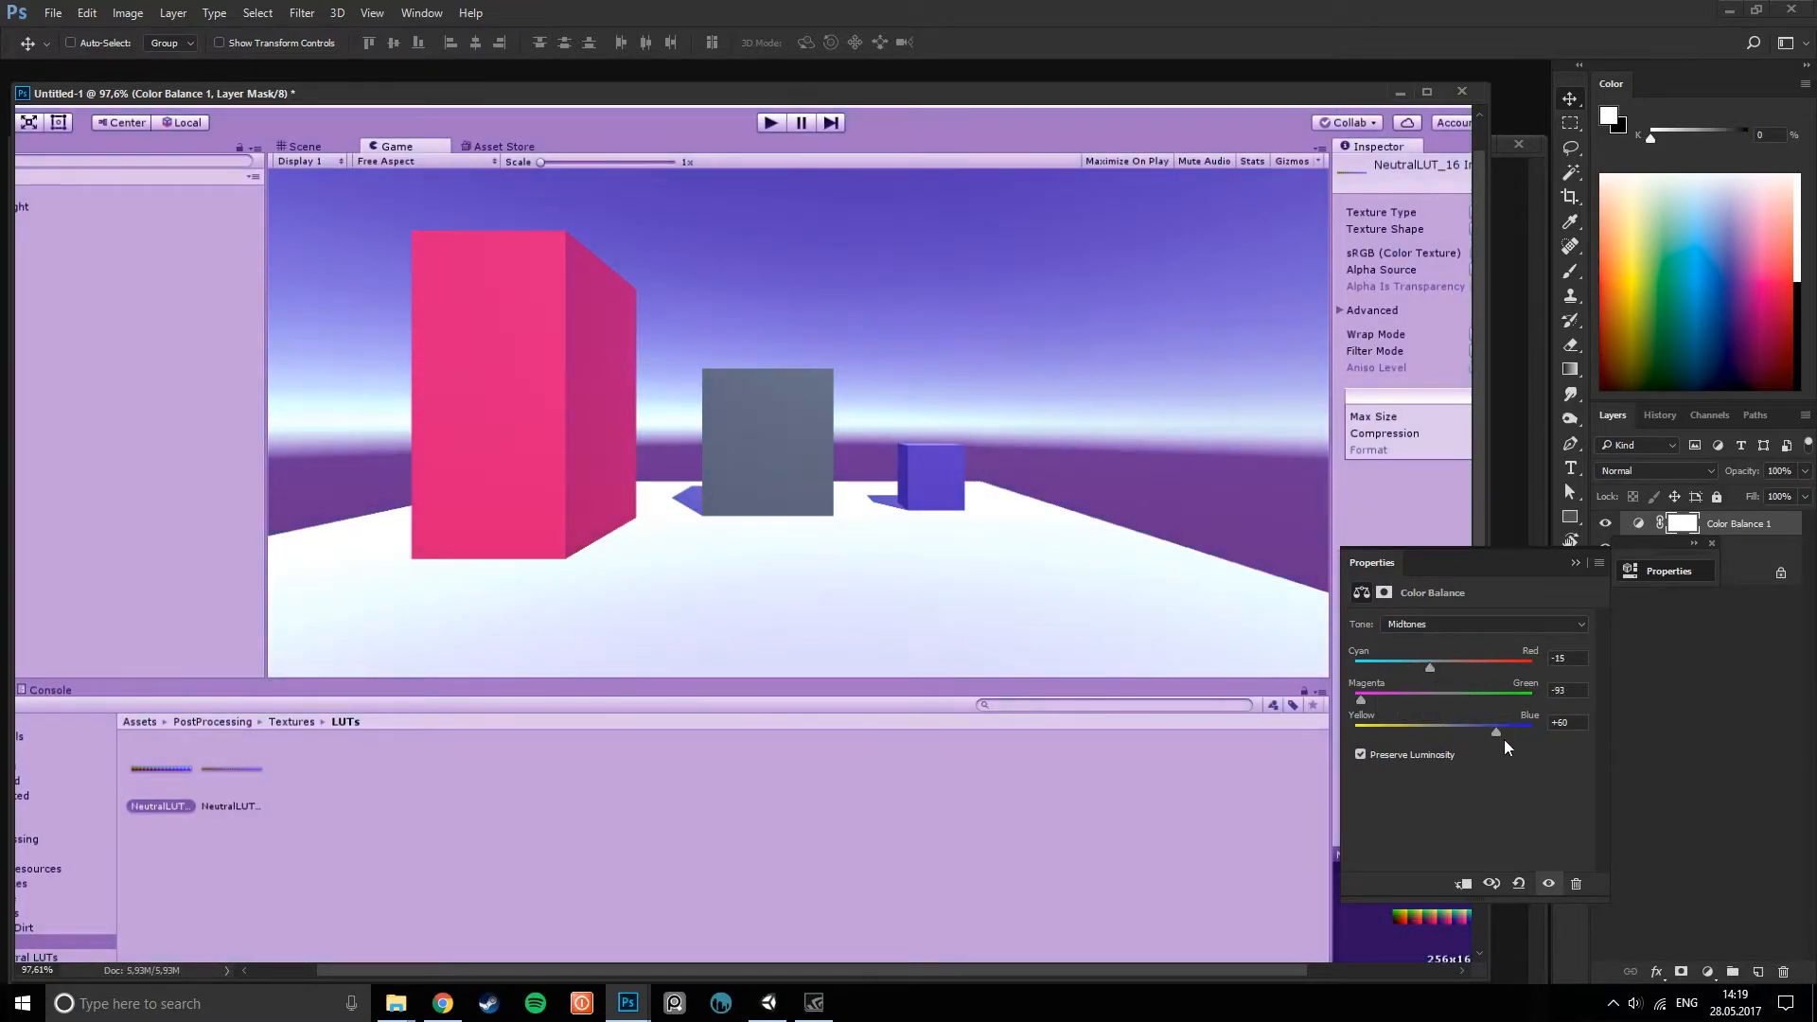
left_click(1576, 562)
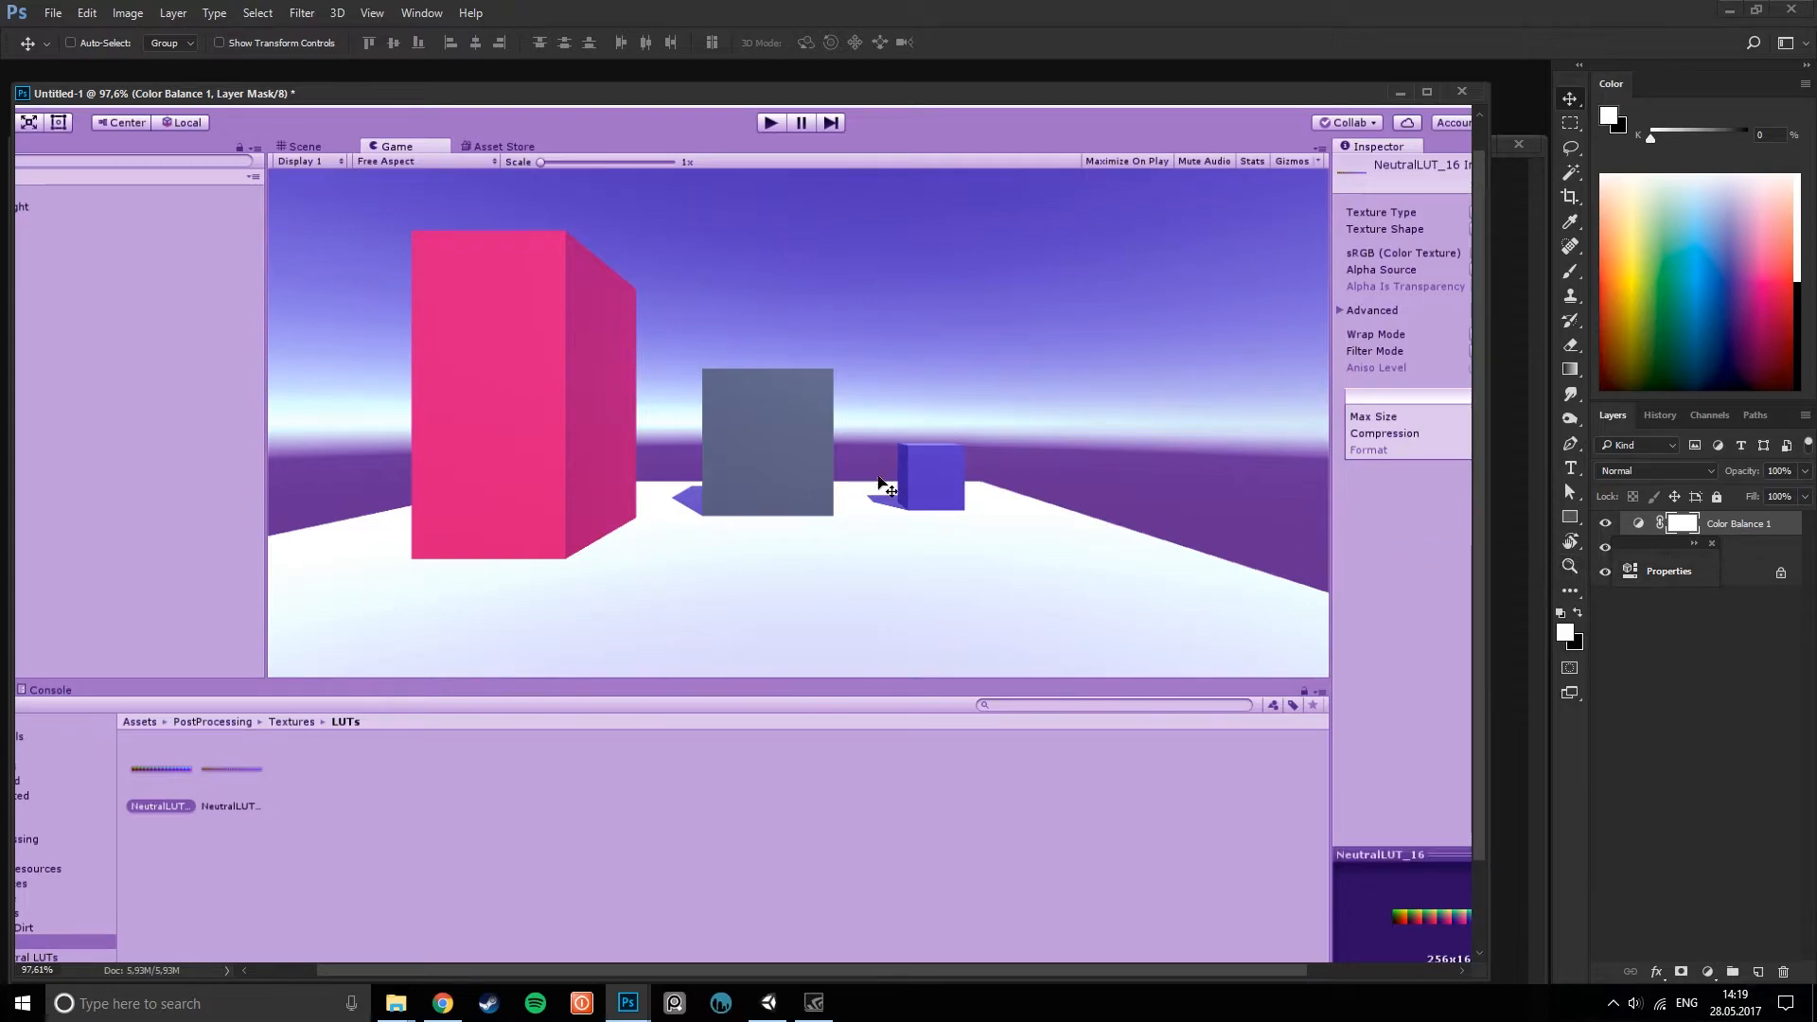
left_click(1690, 673)
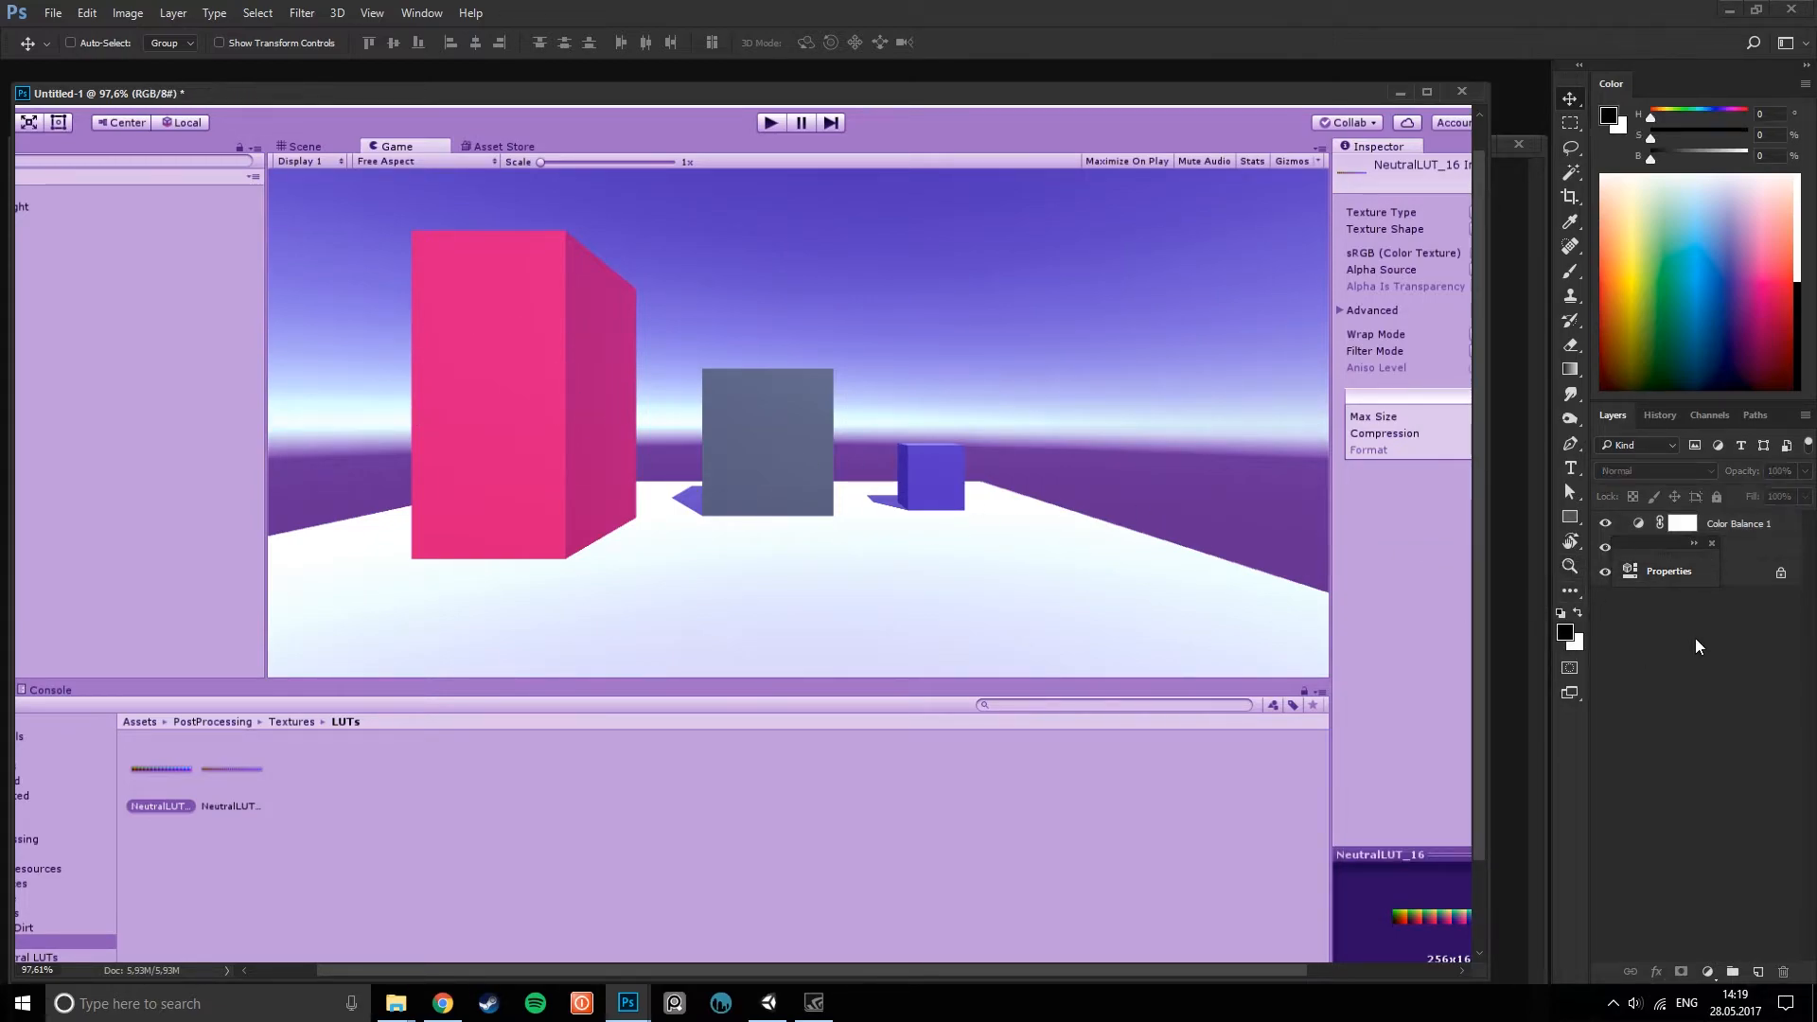
- Add a Hue/Saturation adjustment layer above Color Balance 1 and shift its master hue strongly in the negative direction
left_click(1749, 530)
left_click(1707, 972)
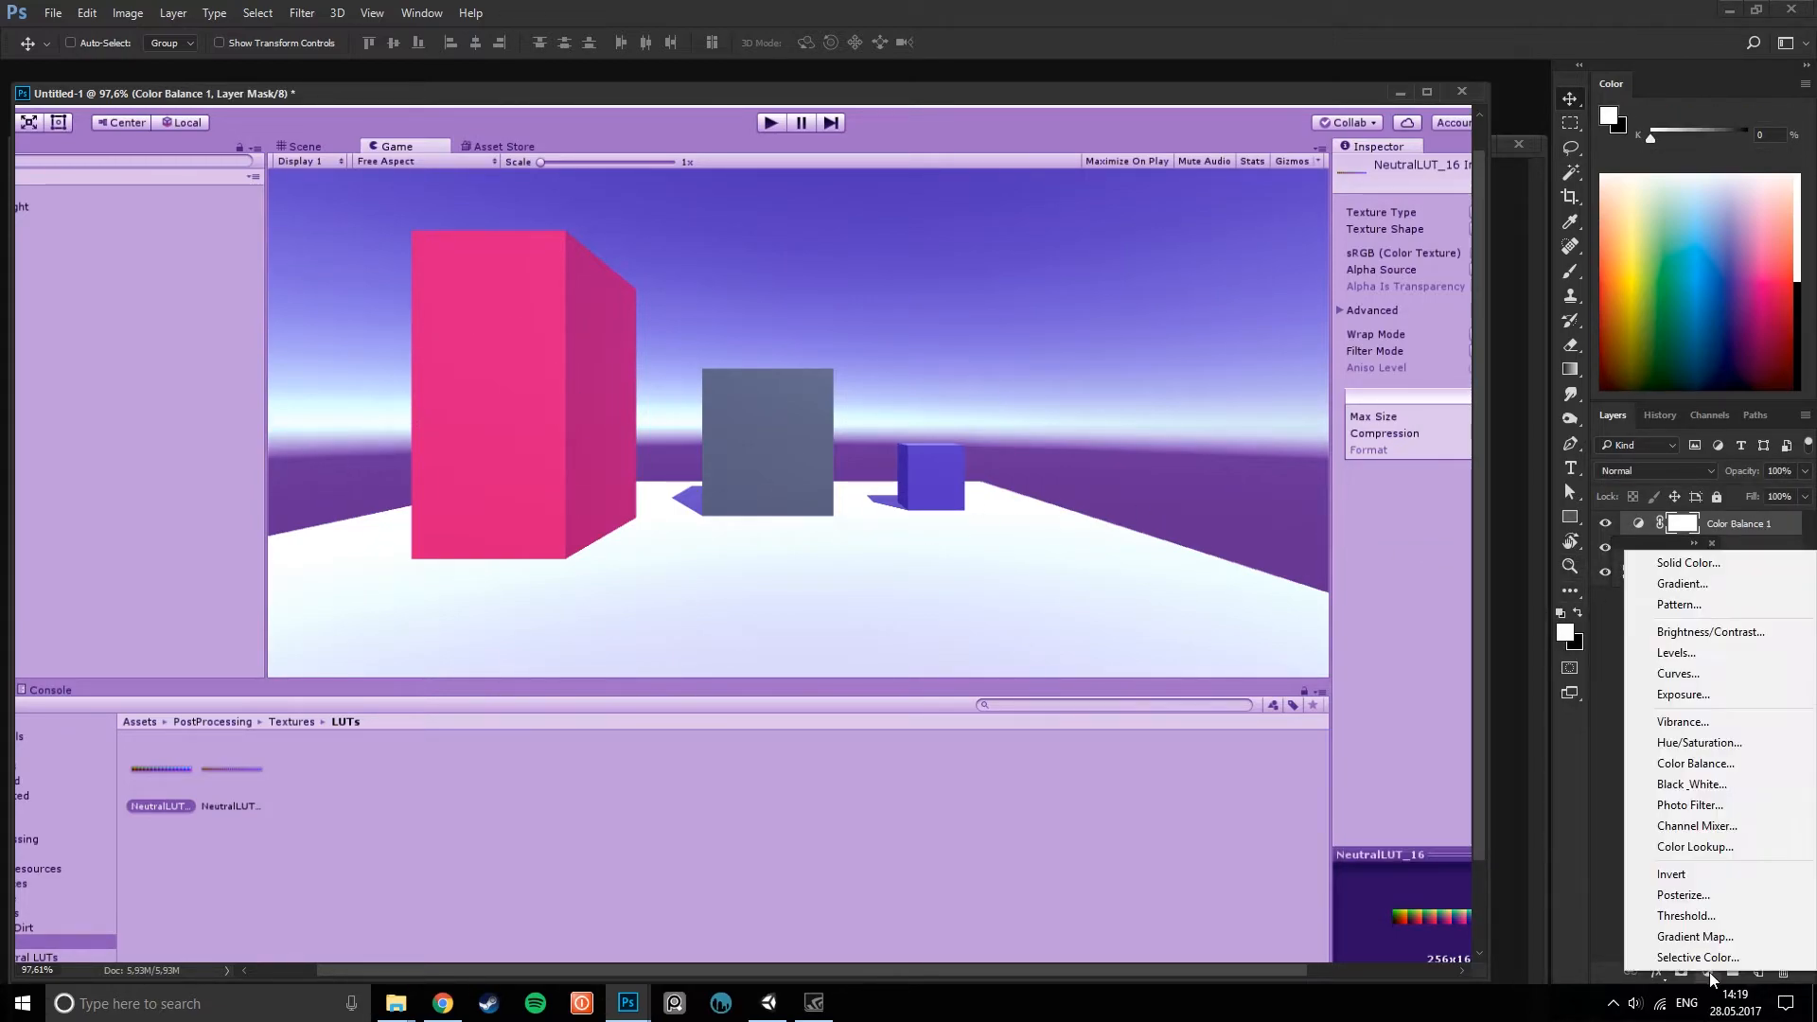
left_click(1734, 744)
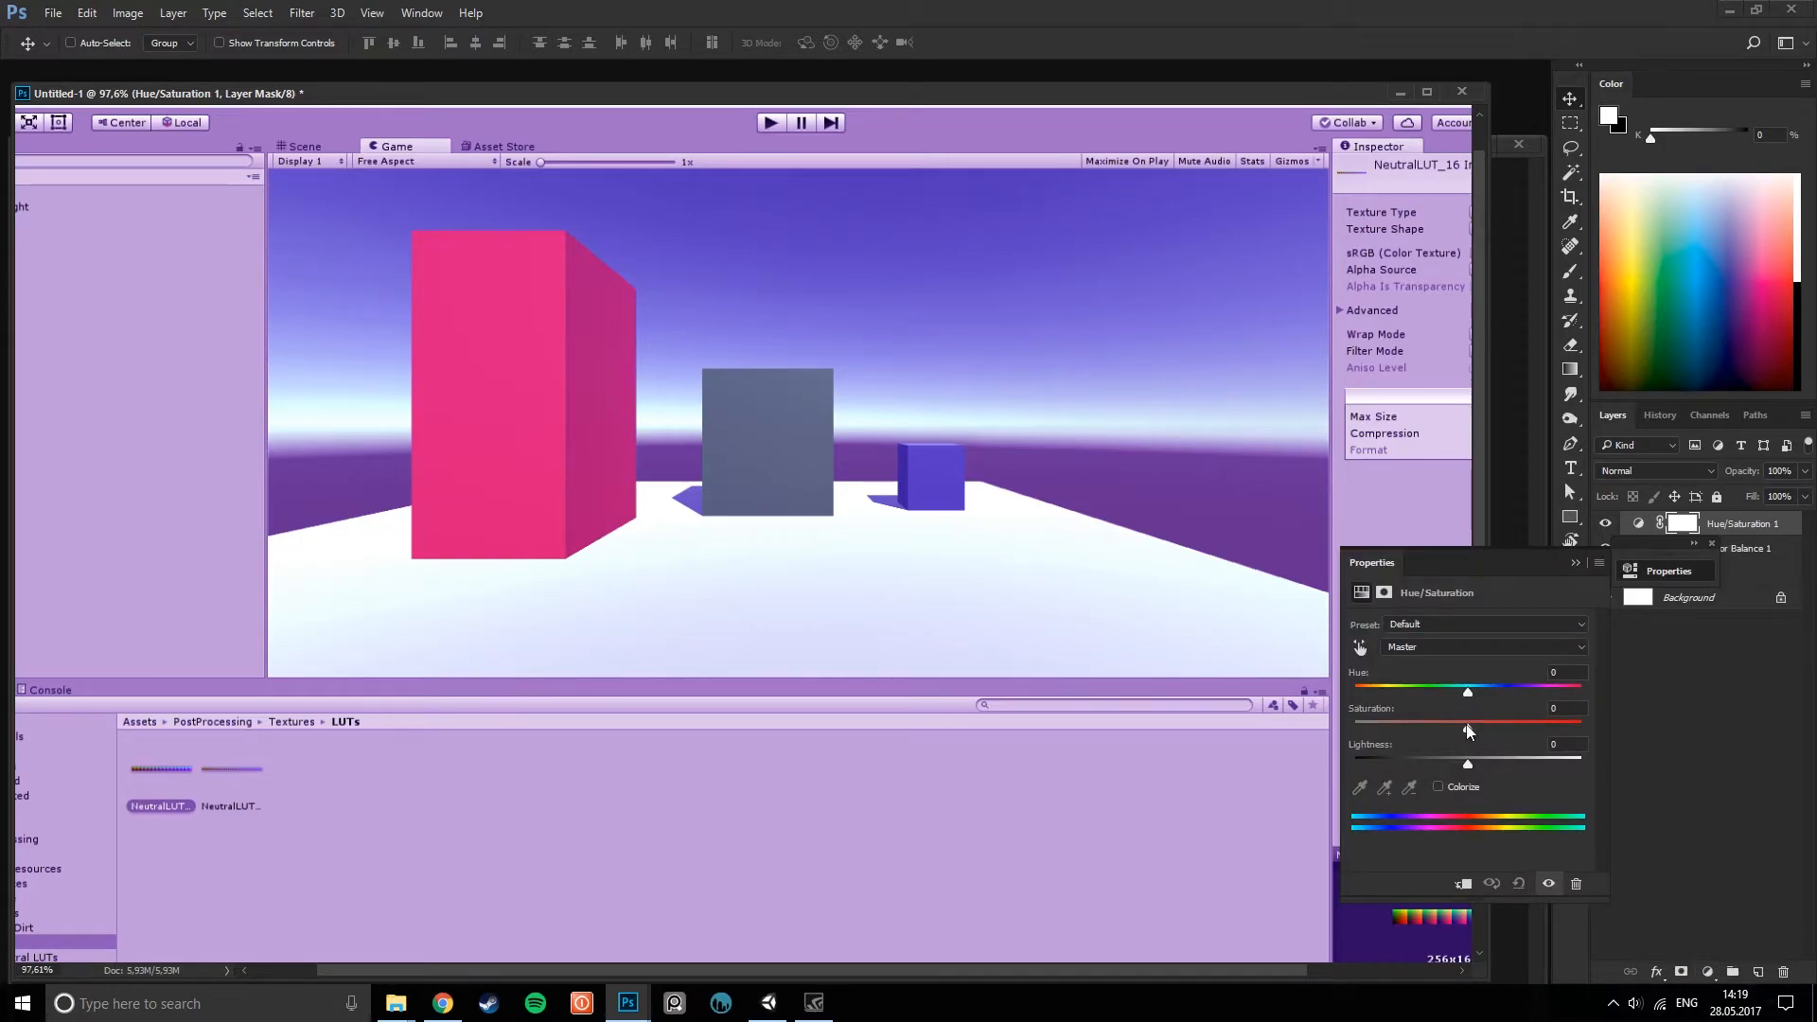
left_click_drag(1466, 691, 1381, 687)
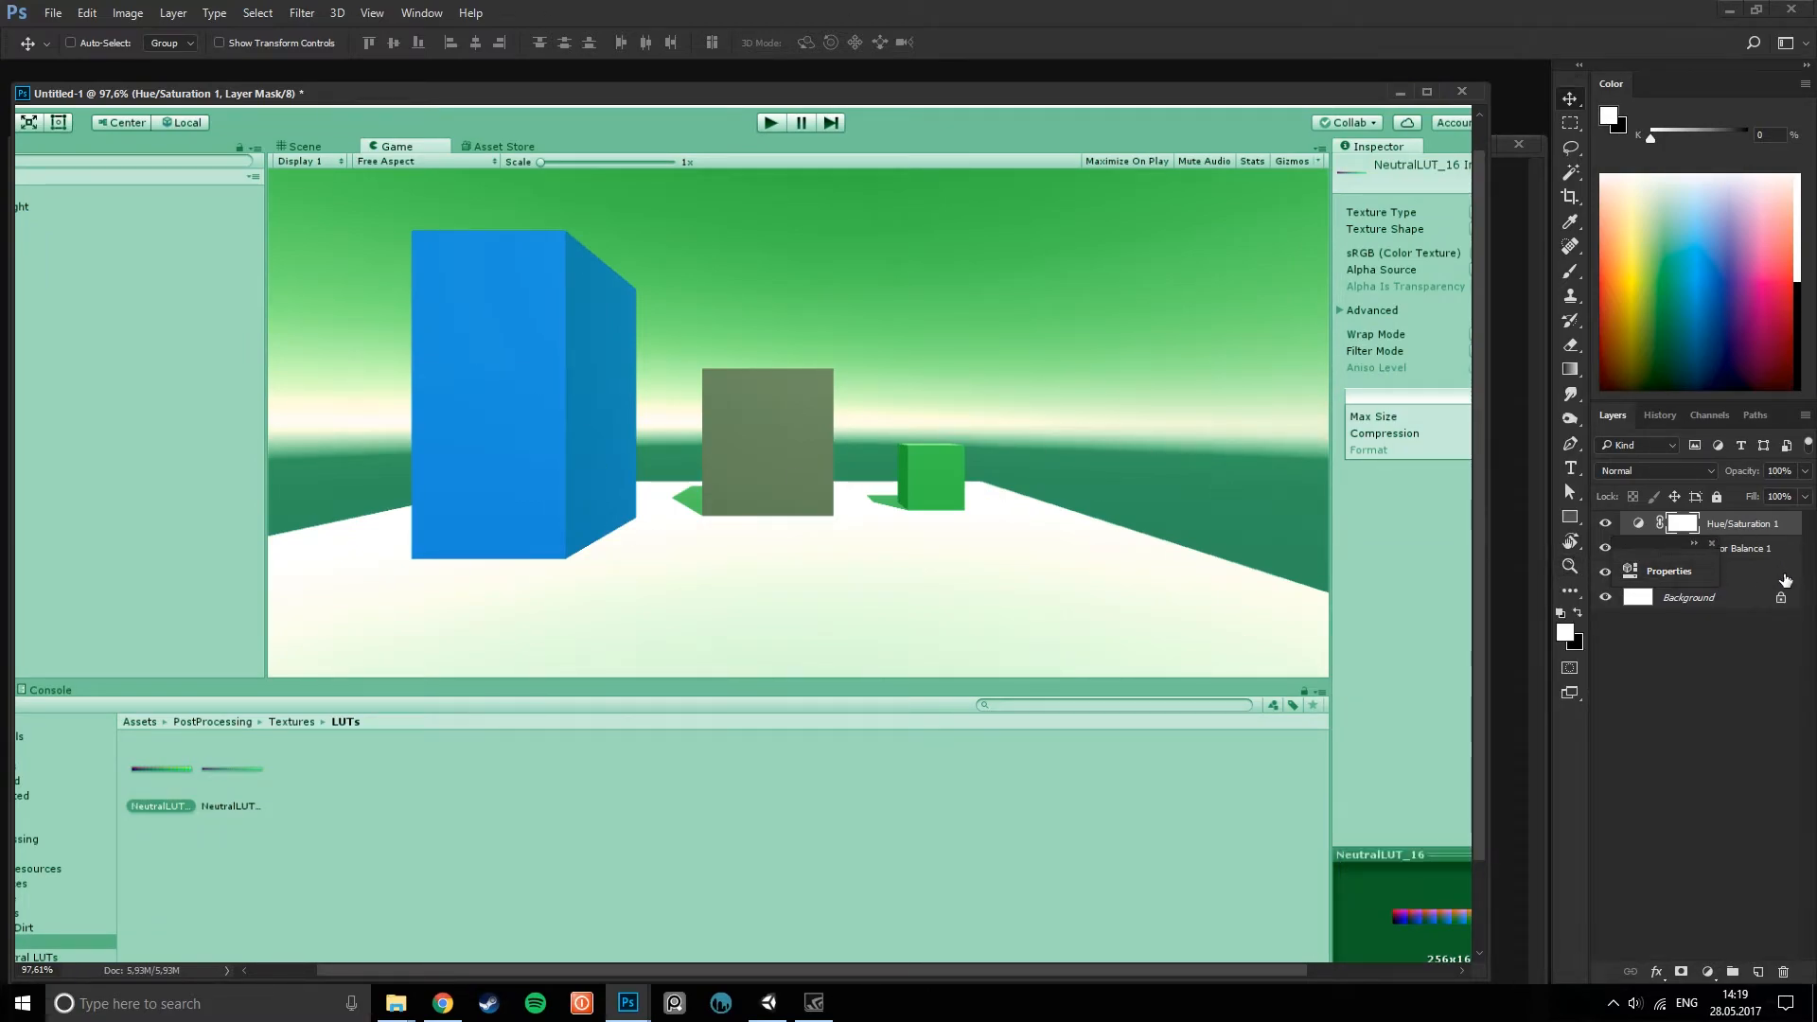
left_click(1712, 544)
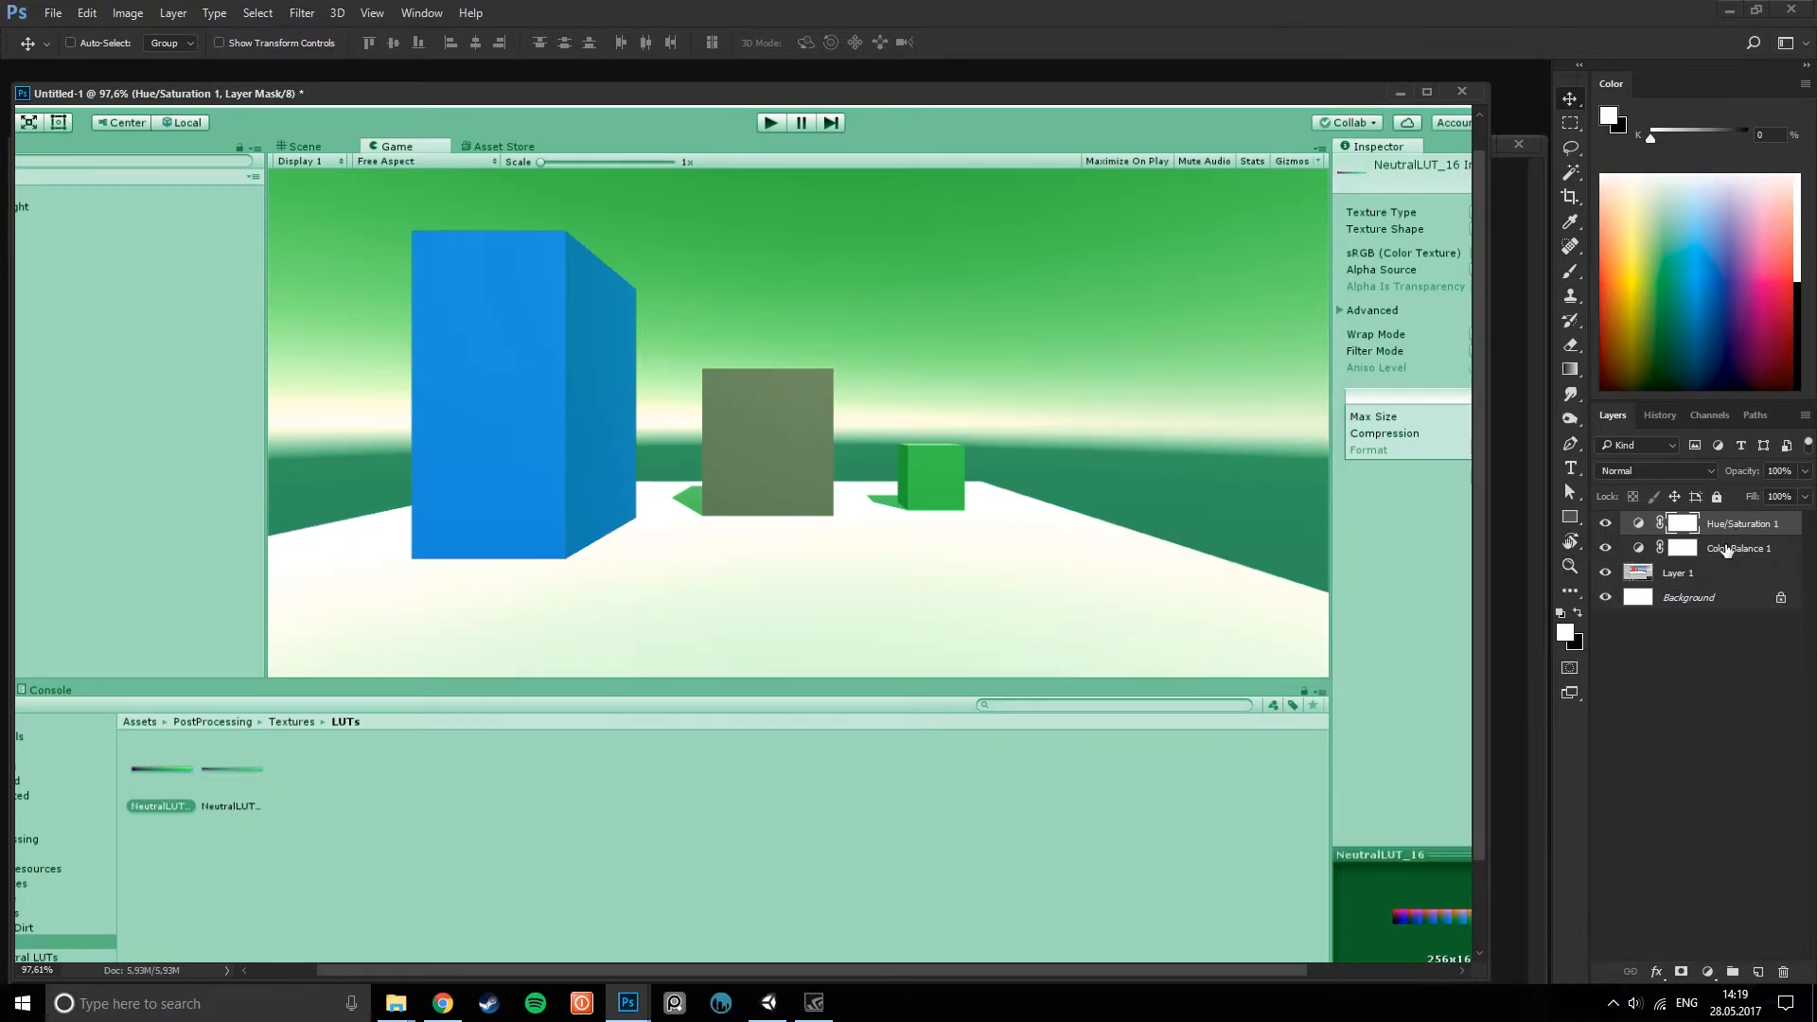
- Copy the Hue/Saturation and Color Balance adjustment layers from the Untitled-1 screenshot document into NeutralLUT_16.png
left_click(1736, 548, "shift")
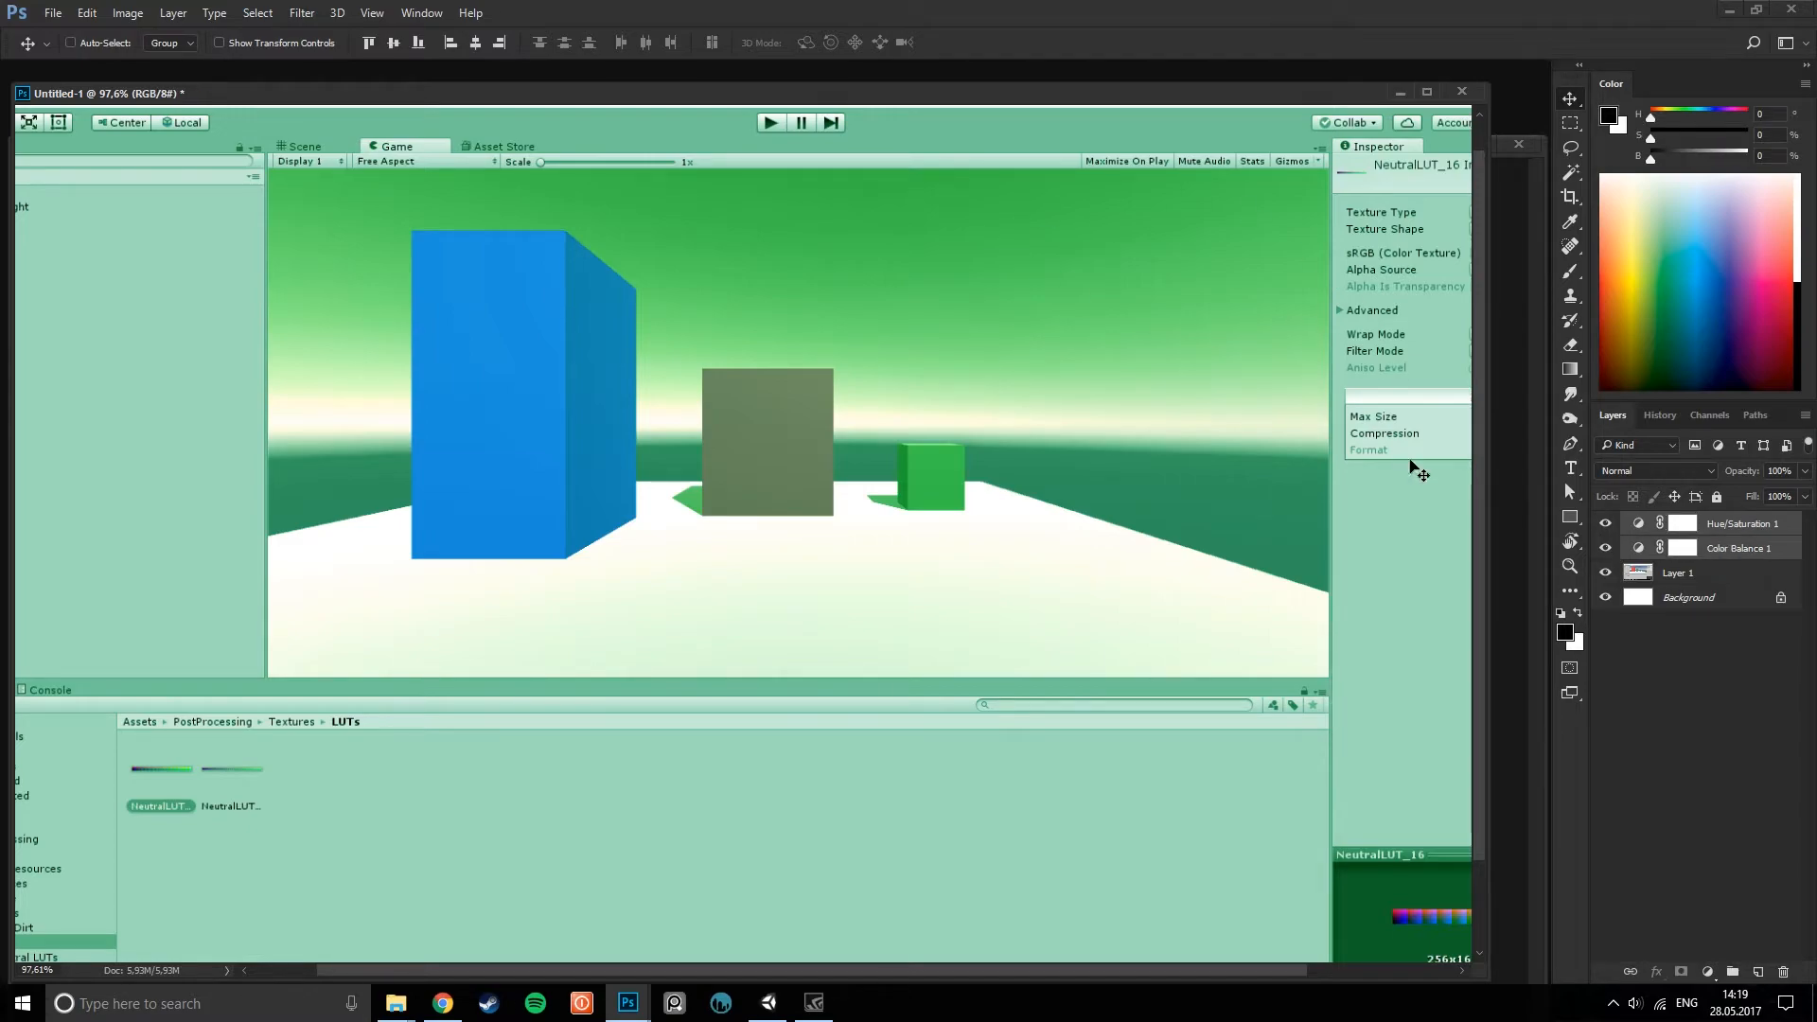
left_click(1511, 217)
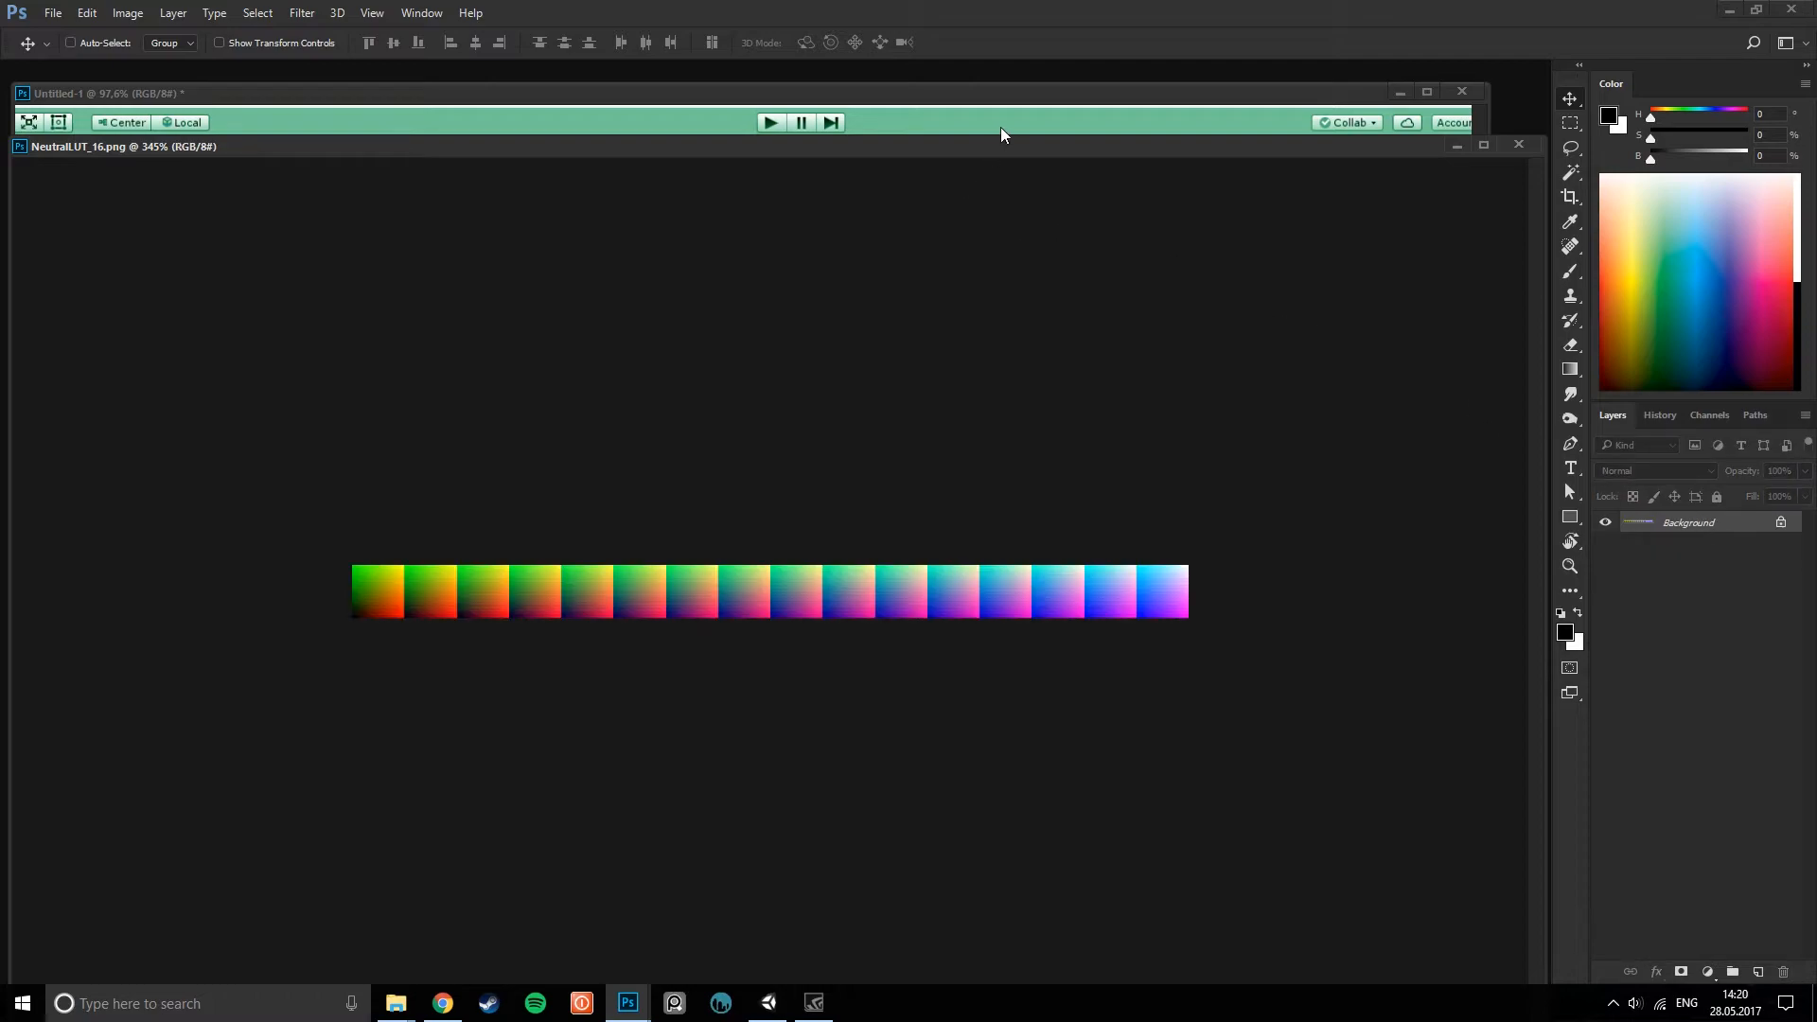
left_click(1022, 99)
left_click_drag(1728, 530, 1509, 388)
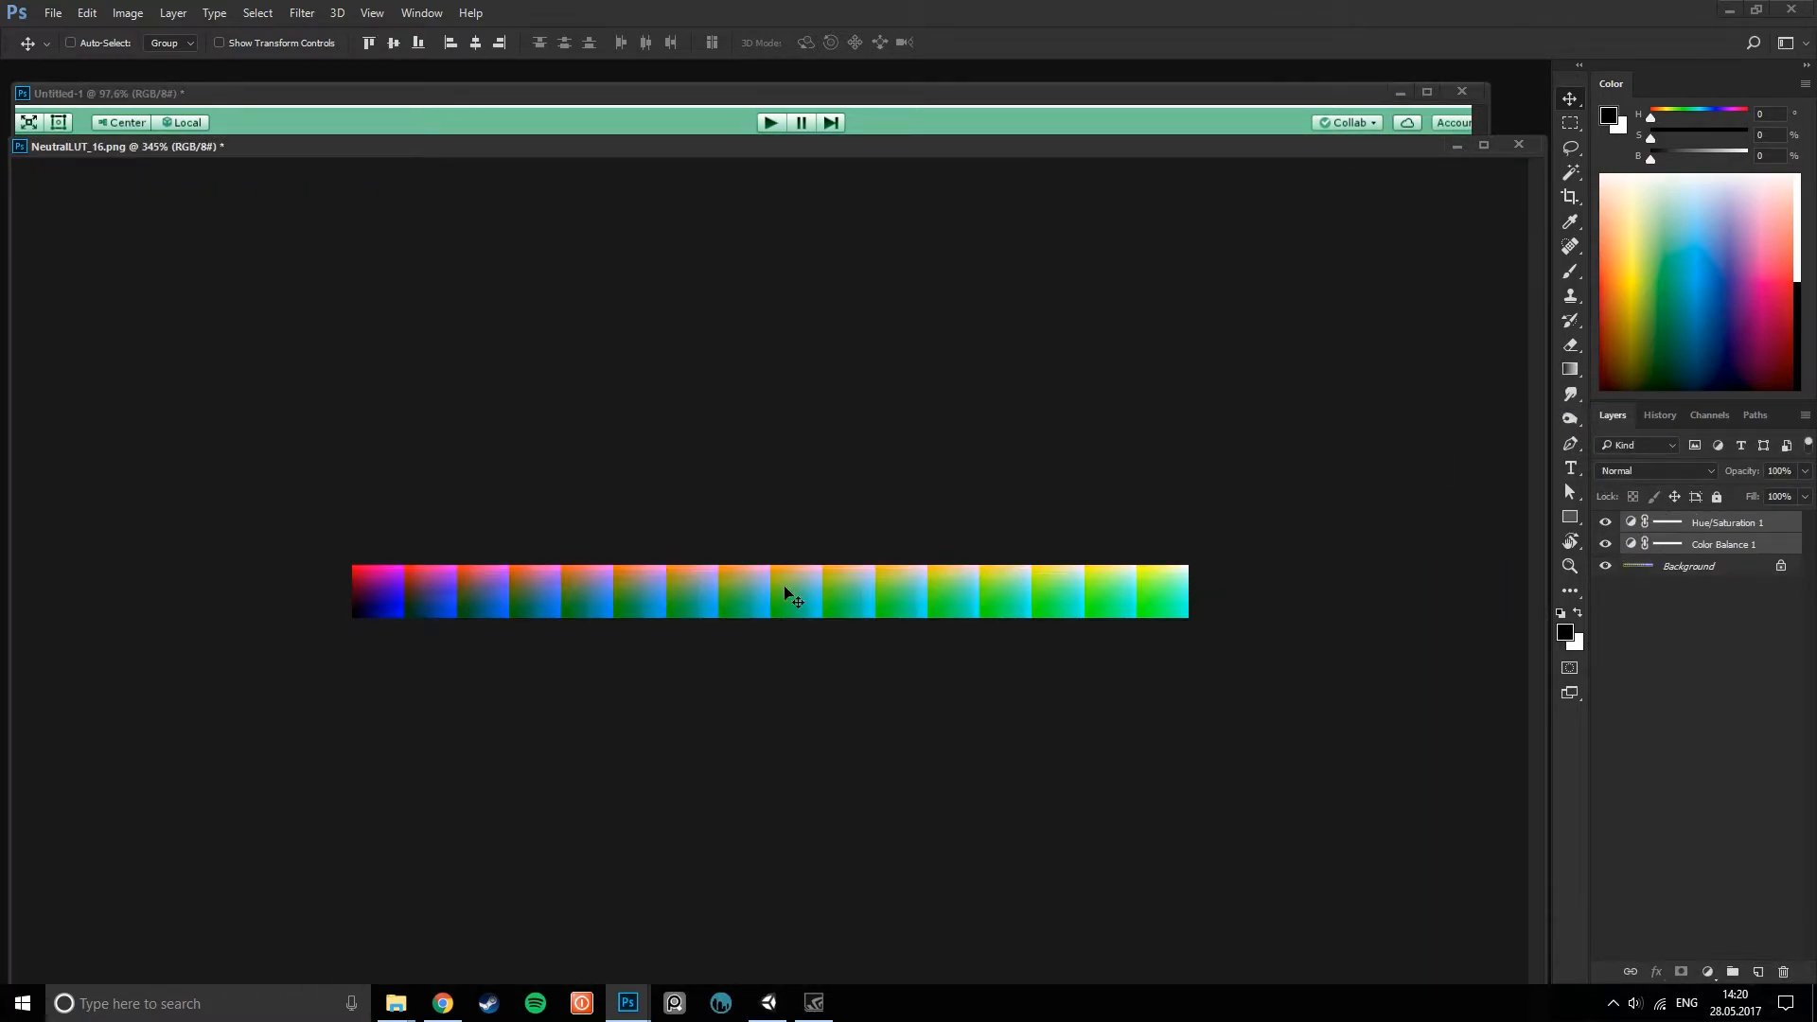
- Save the graded LUT document as LUT_Inverted.psd in the Unity project's Assets folder with Maximize Compatibility on
key("alt")
key("ctrl+shift+s")
left_click(427, 39)
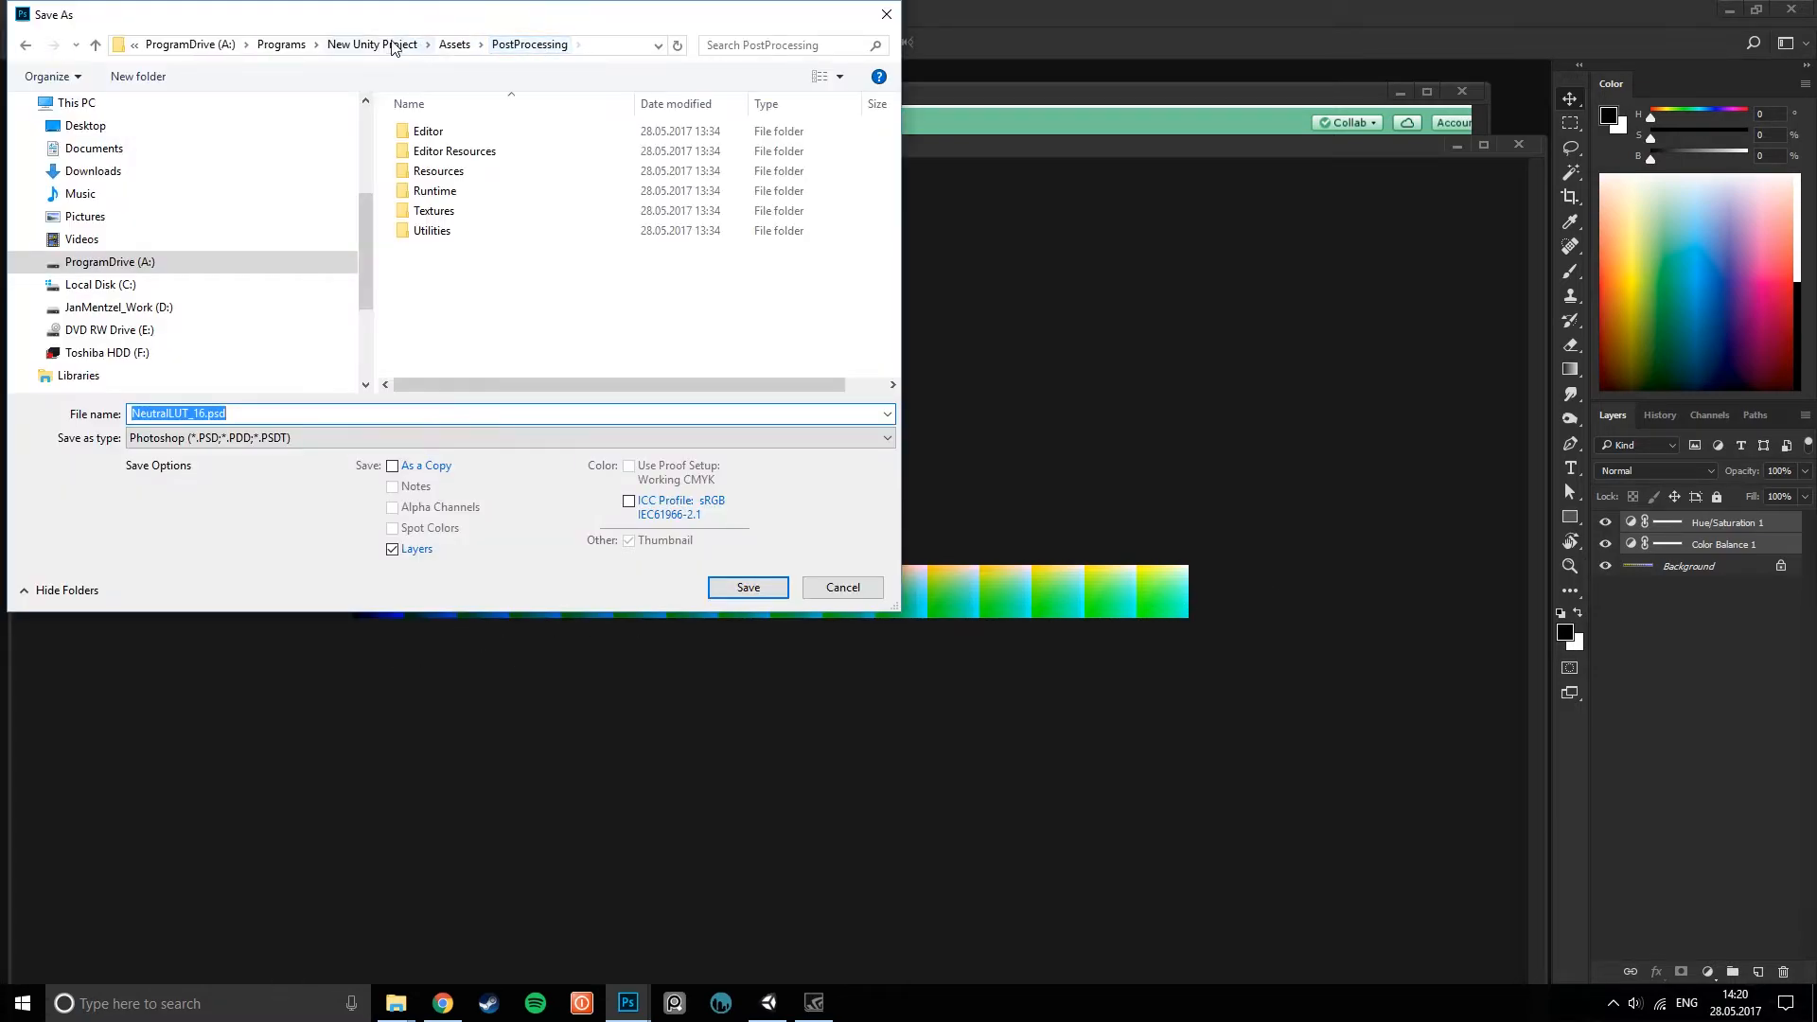
left_click(452, 47)
left_click(444, 415)
key("ctrl+a")
type("L")
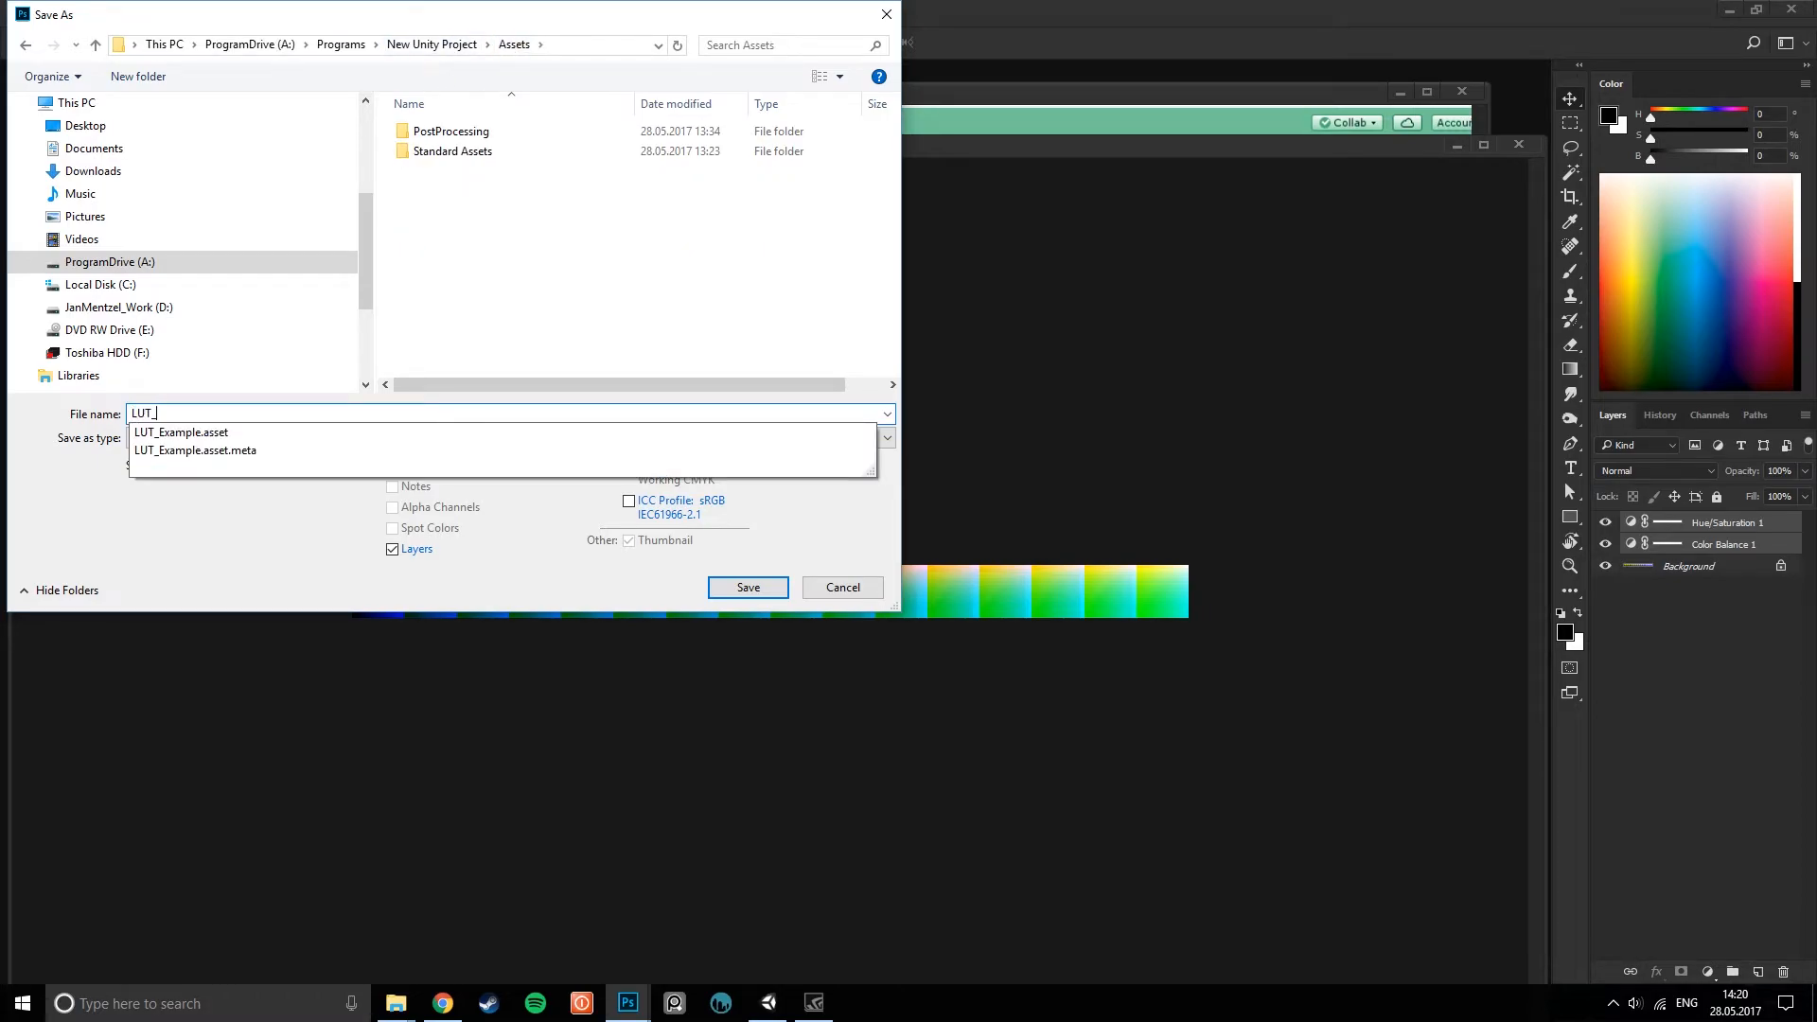
type("UT_Inverted")
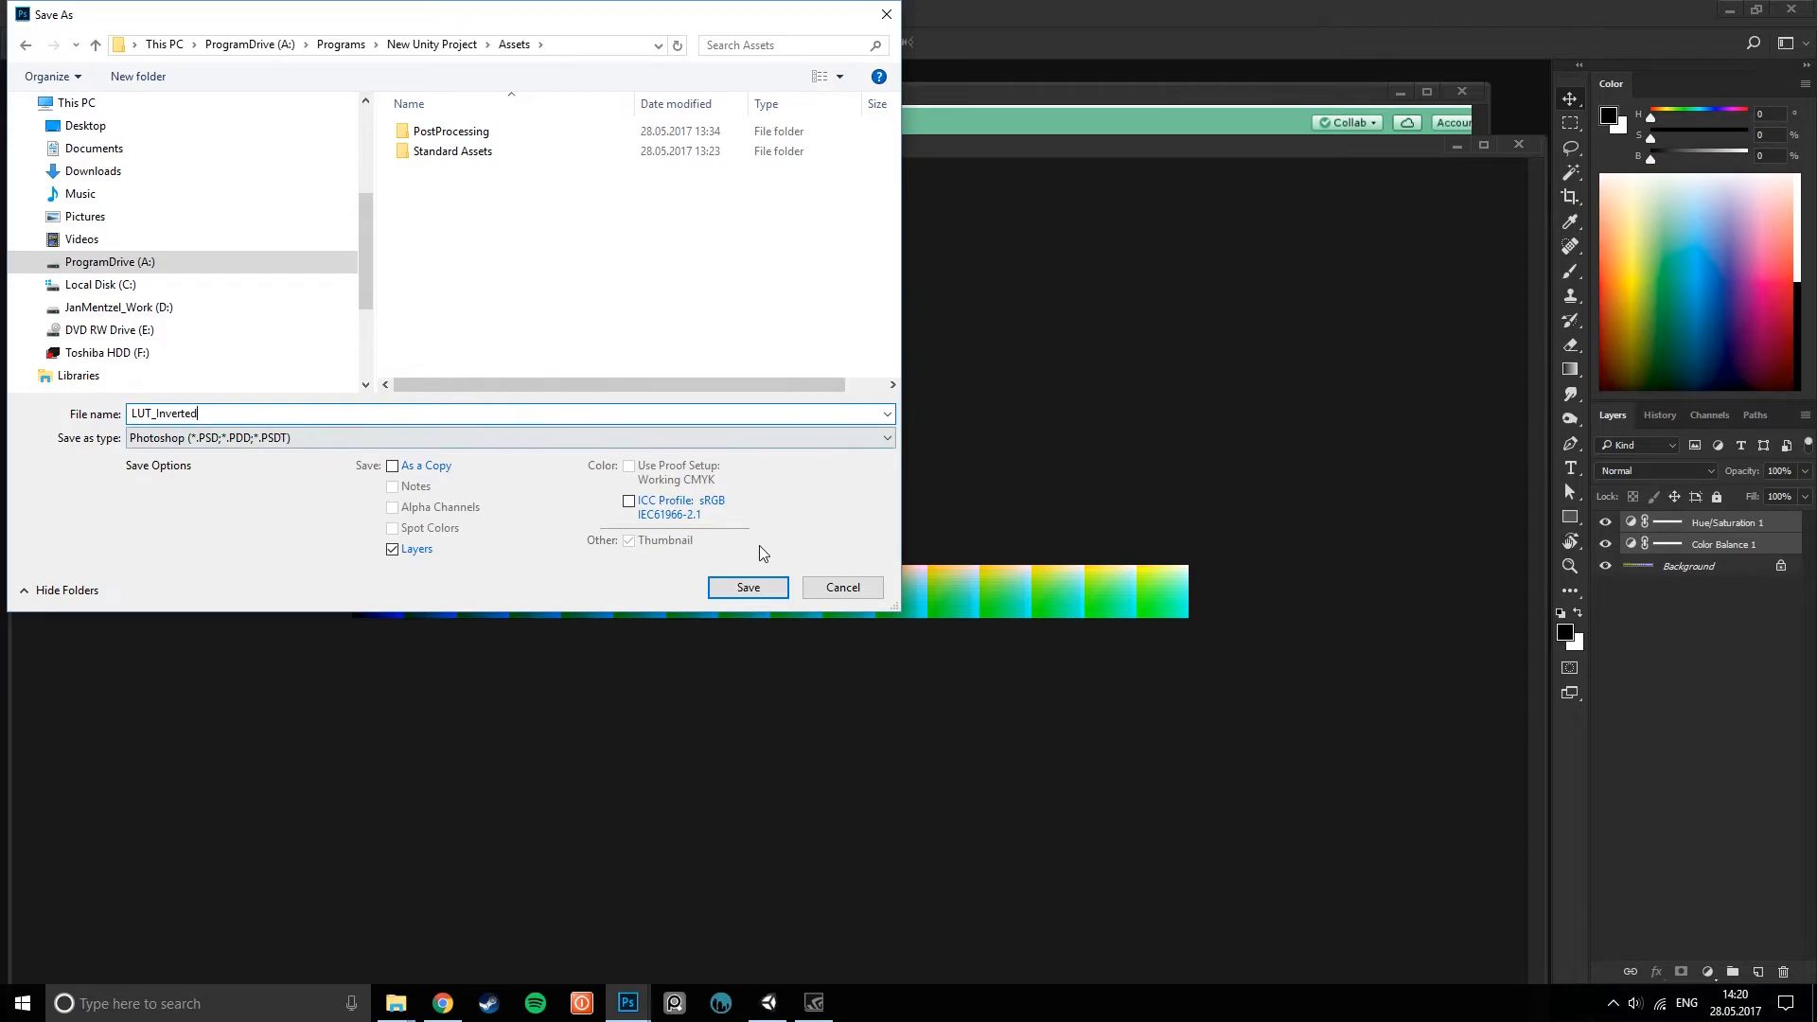
left_click(748, 587)
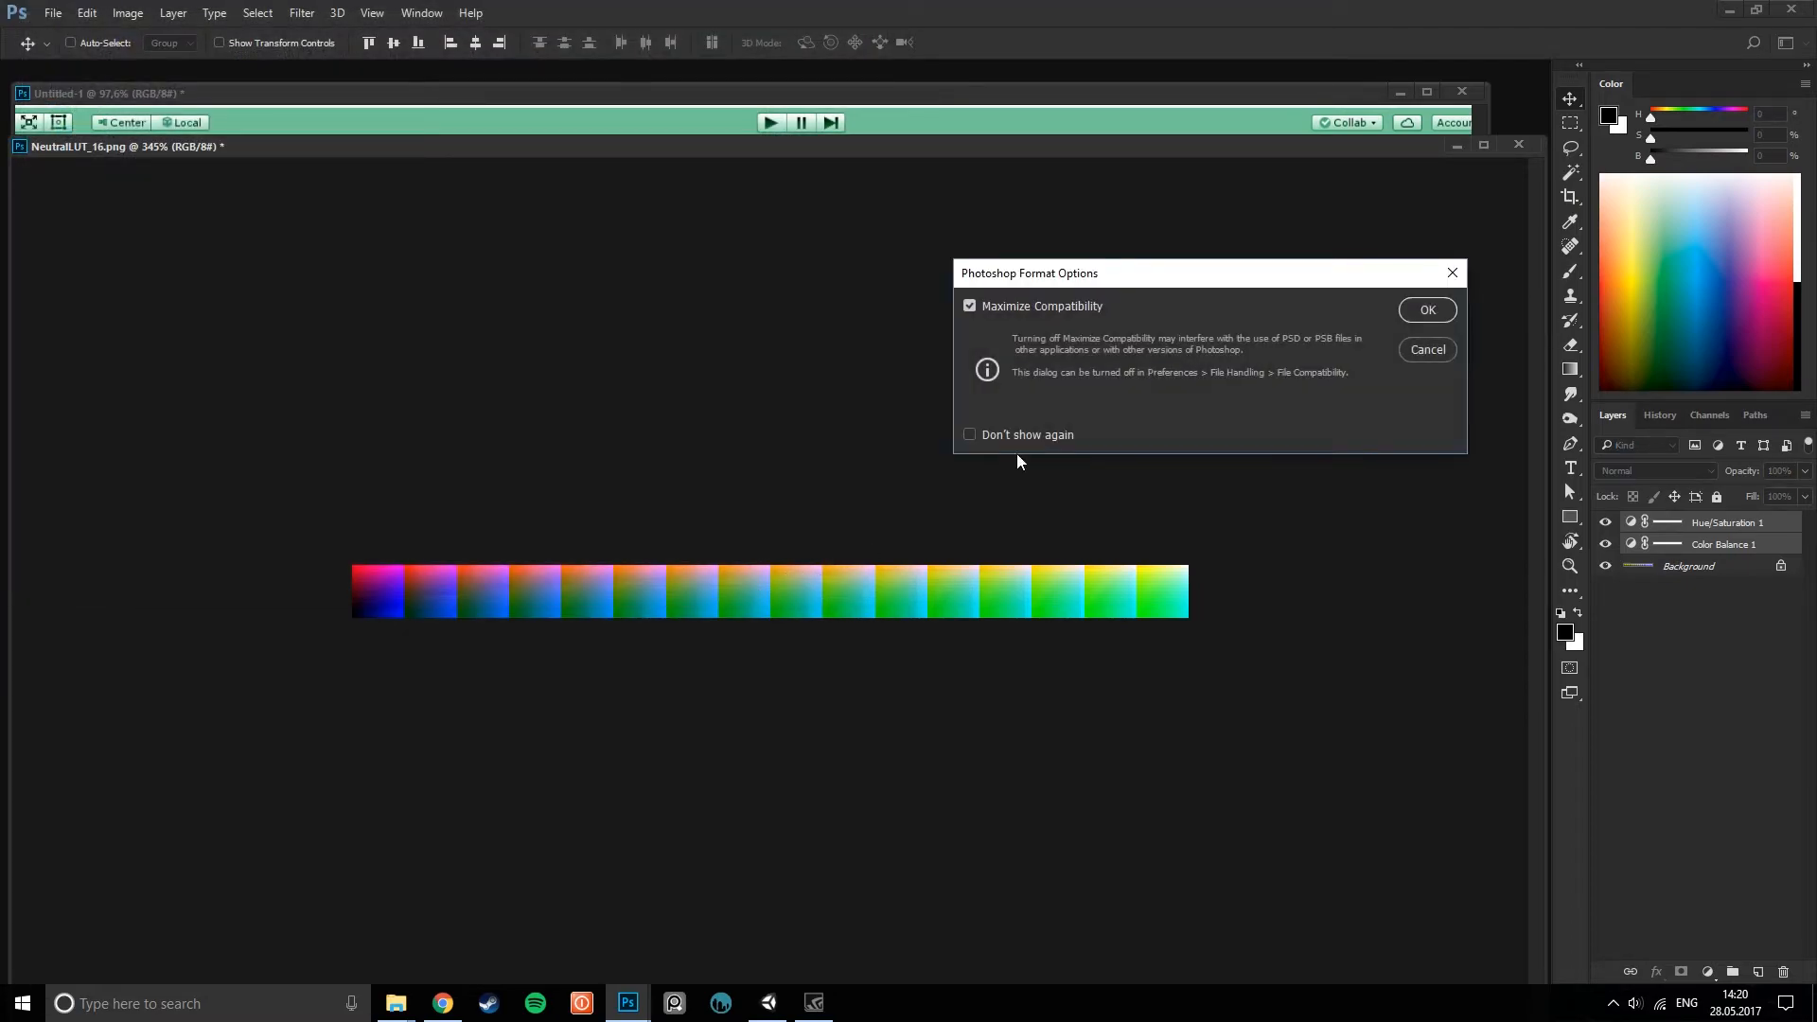
left_click(1439, 310)
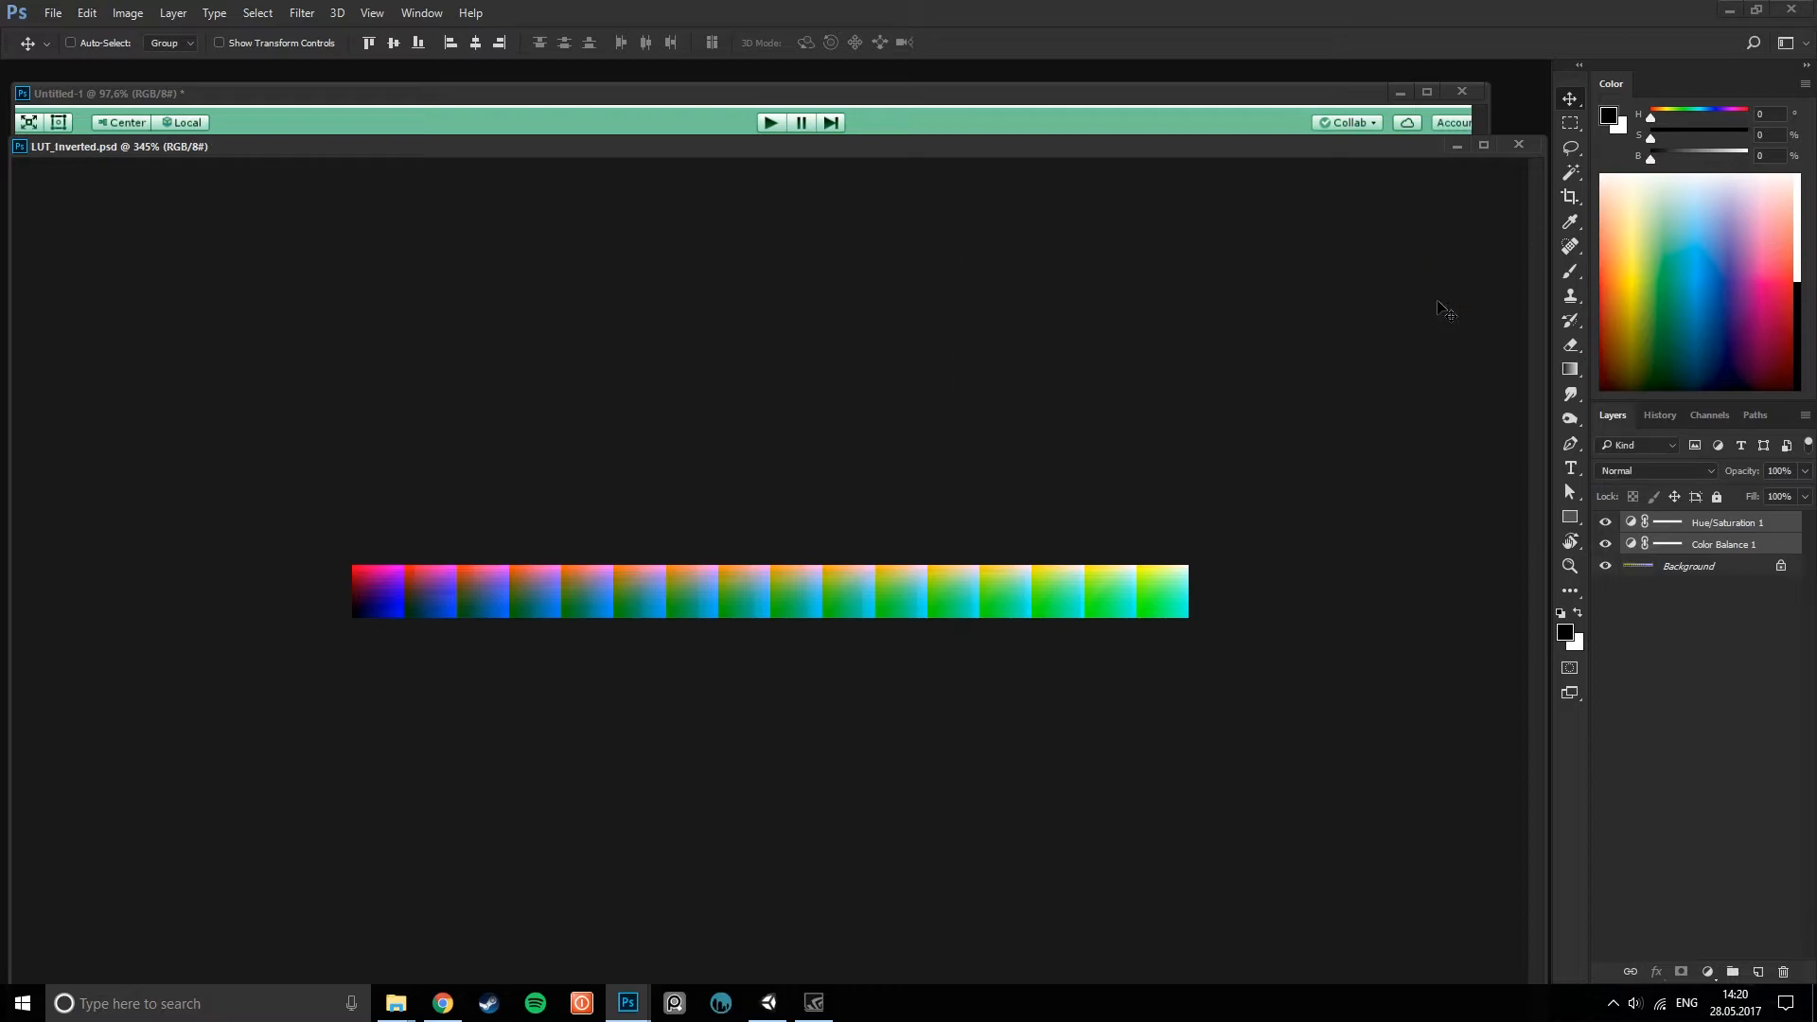
- Save a PNG copy named LUT_Inverted.png in the Assets folder with smallest compression and no interlacing
left_click(53, 12)
left_click(133, 225)
left_click(454, 437)
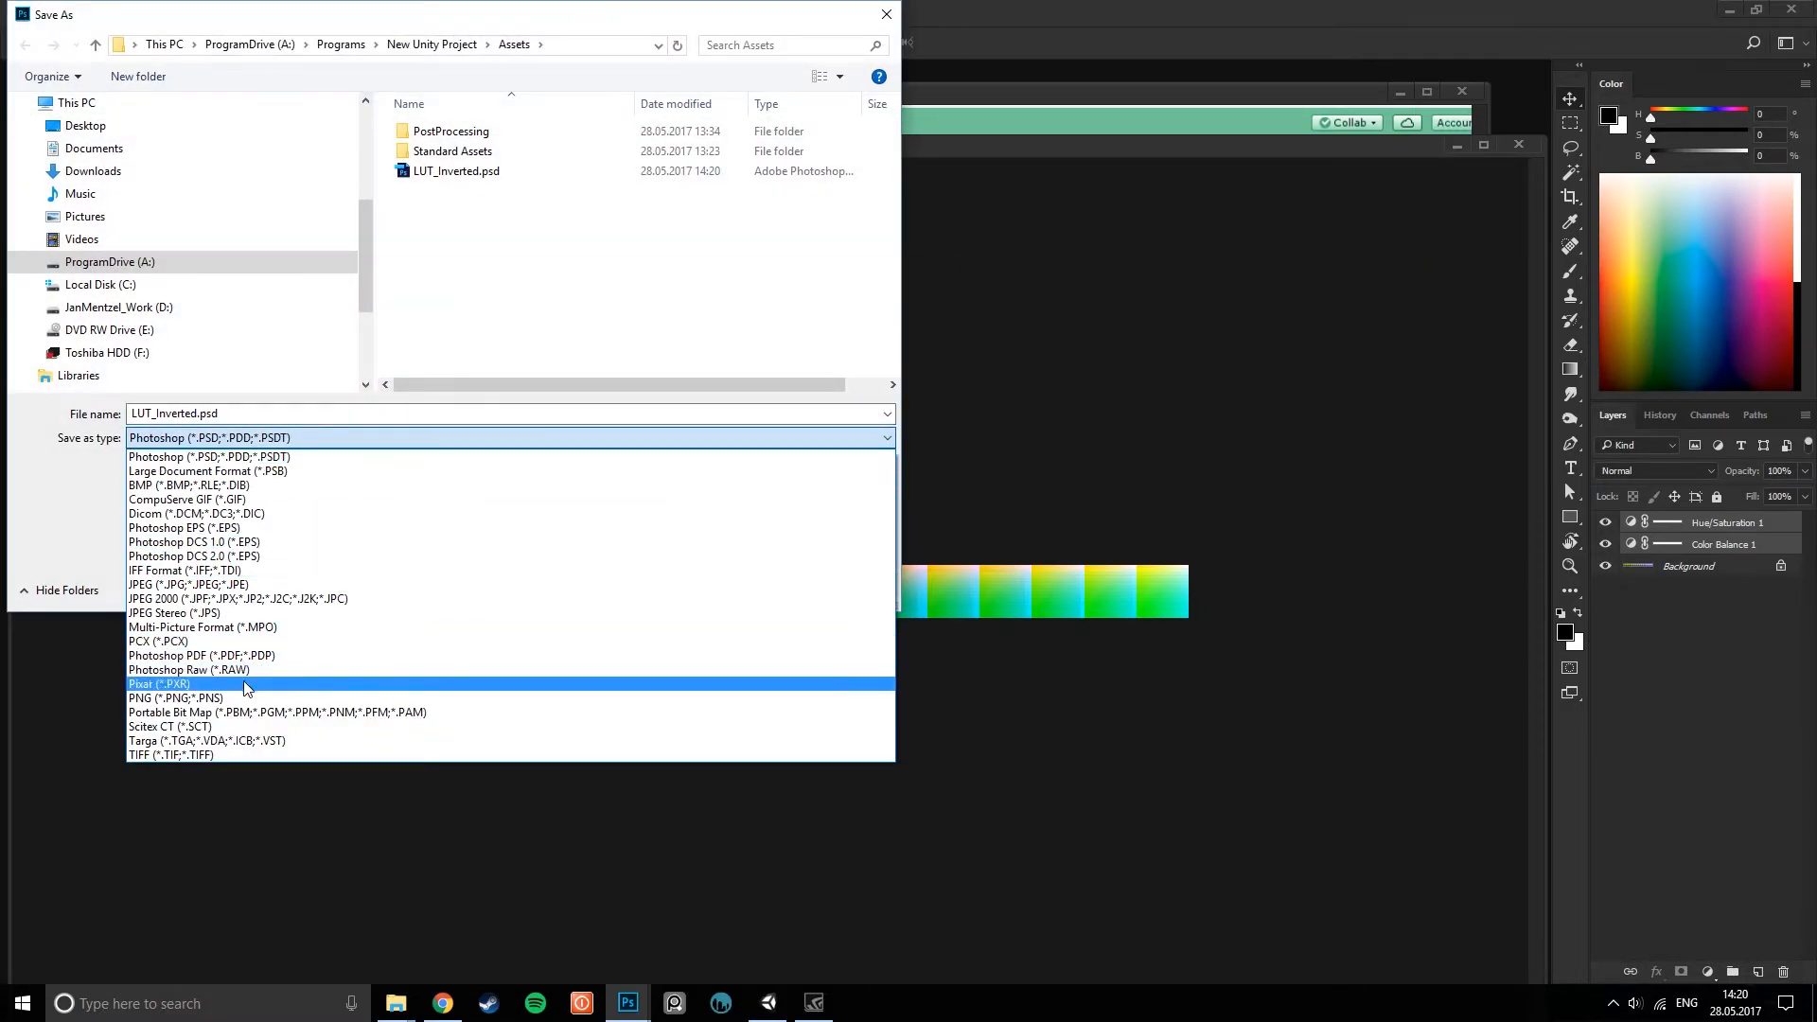
left_click(228, 700)
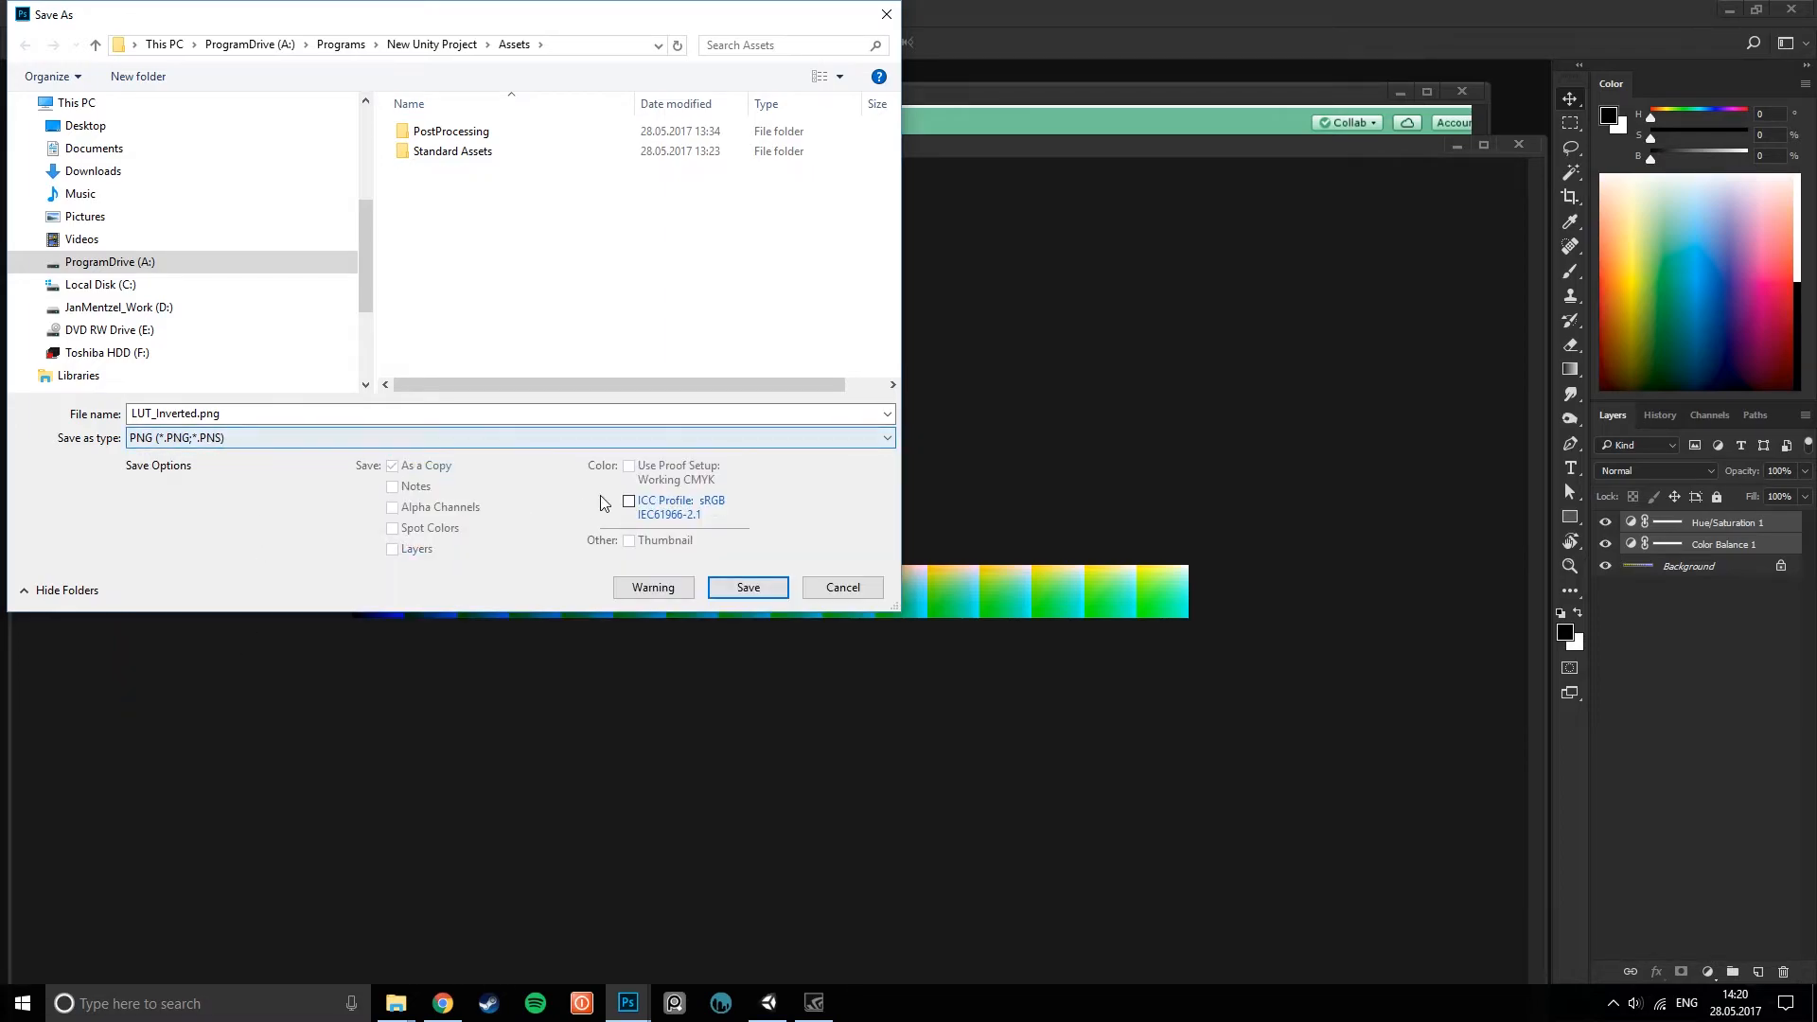
left_click(740, 594)
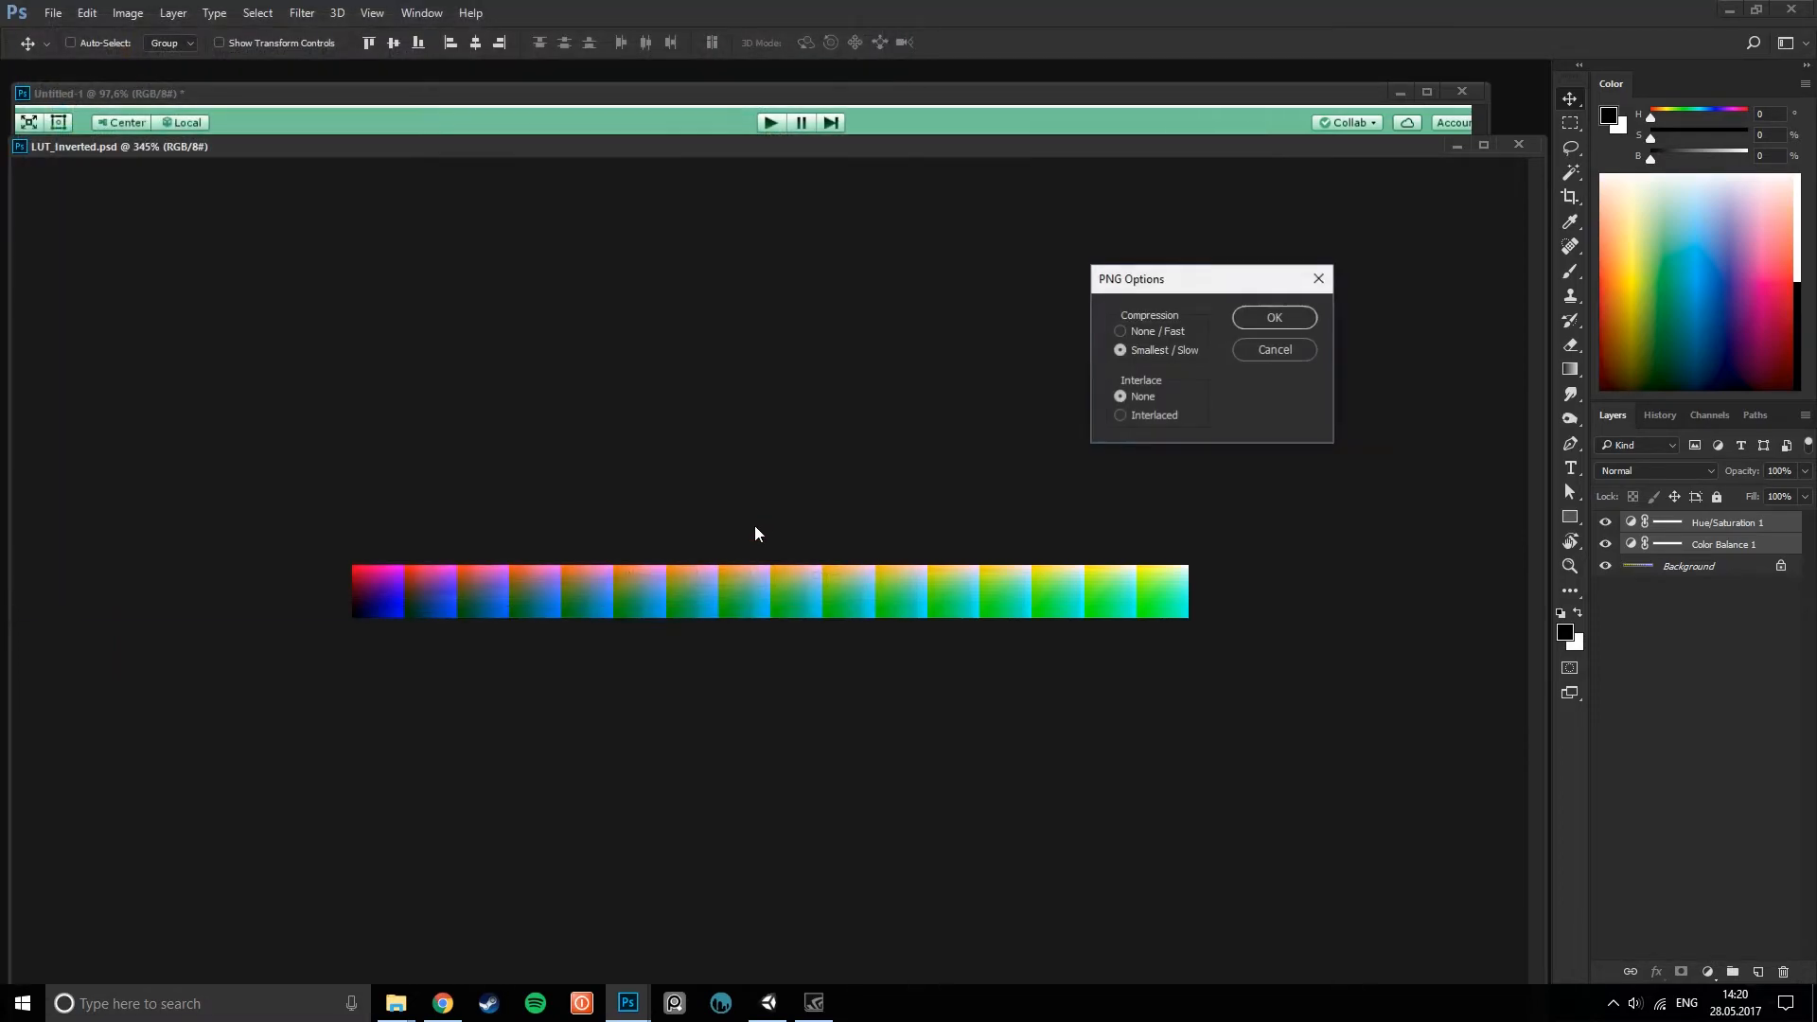
left_click(1260, 316)
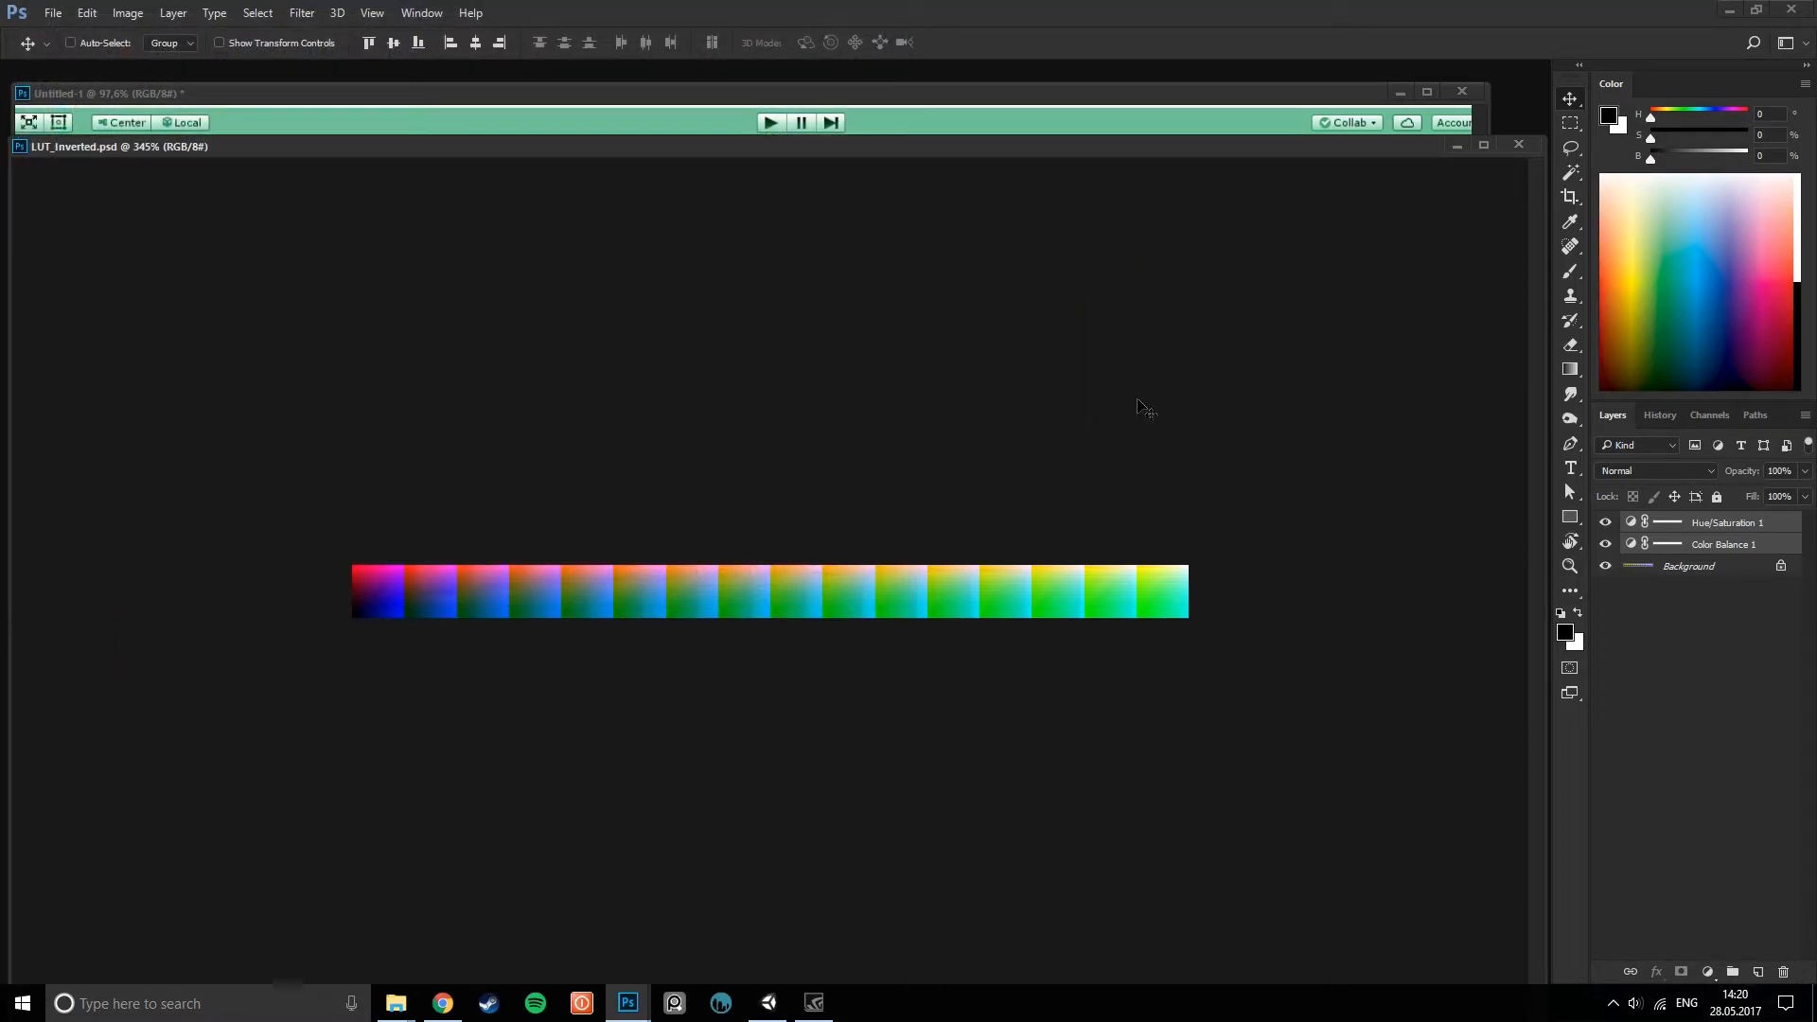
- Switch to Unity and open the LUT_Example profile used by the Main Camera's Post Processing Behaviour
left_click(769, 1003)
left_click(377, 672)
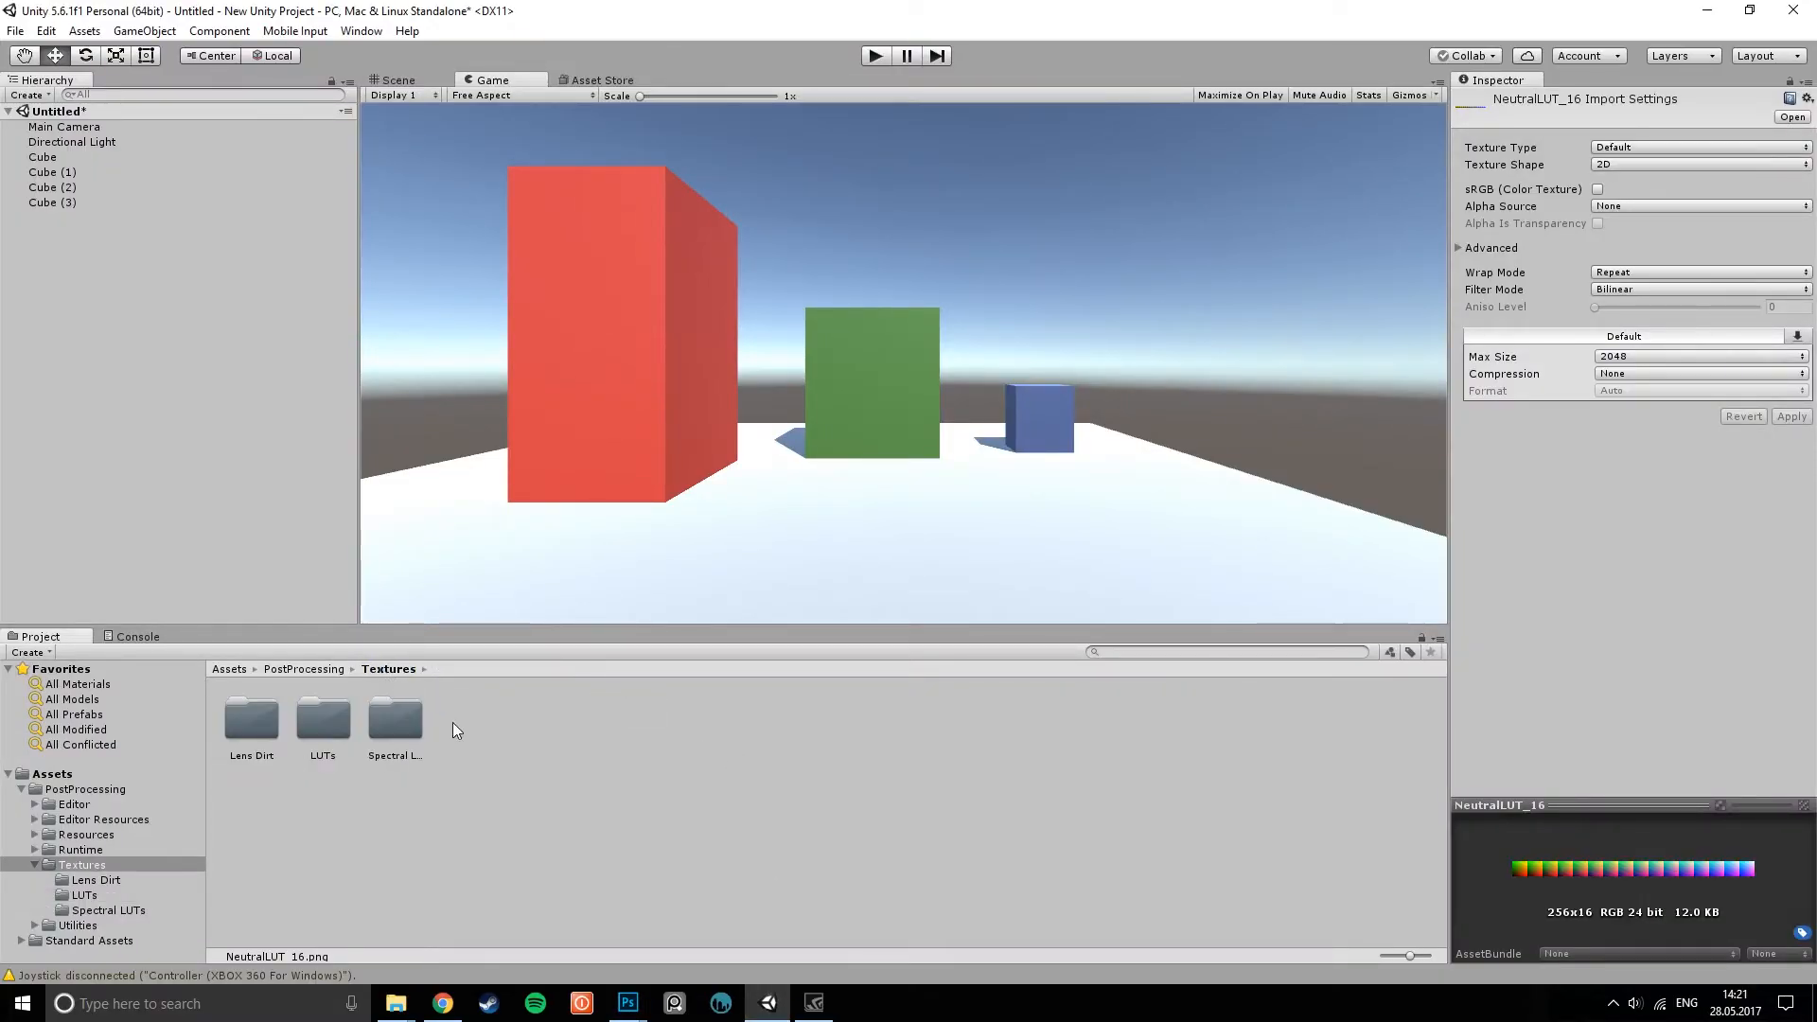
left_click(87, 124)
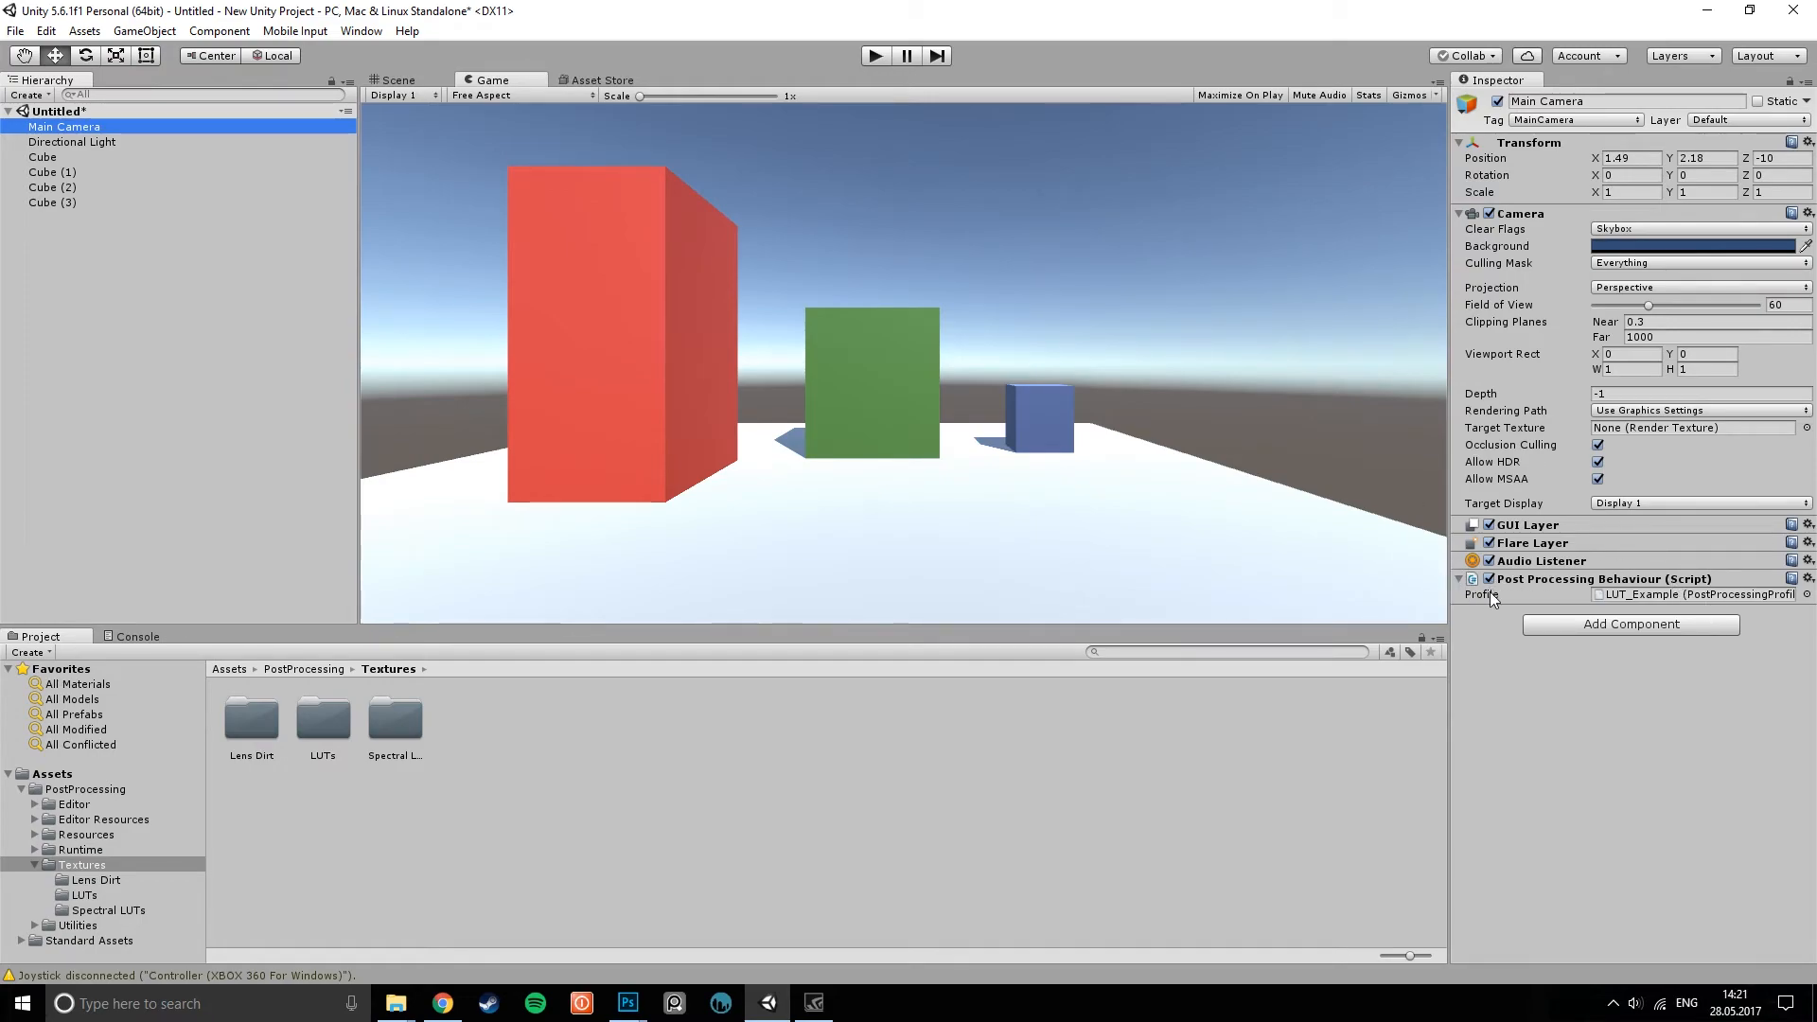
double_click(1654, 593)
- Assign the NeutralLUT_16 texture to User Lut and test the effect of varying its contribution
left_click(1689, 422)
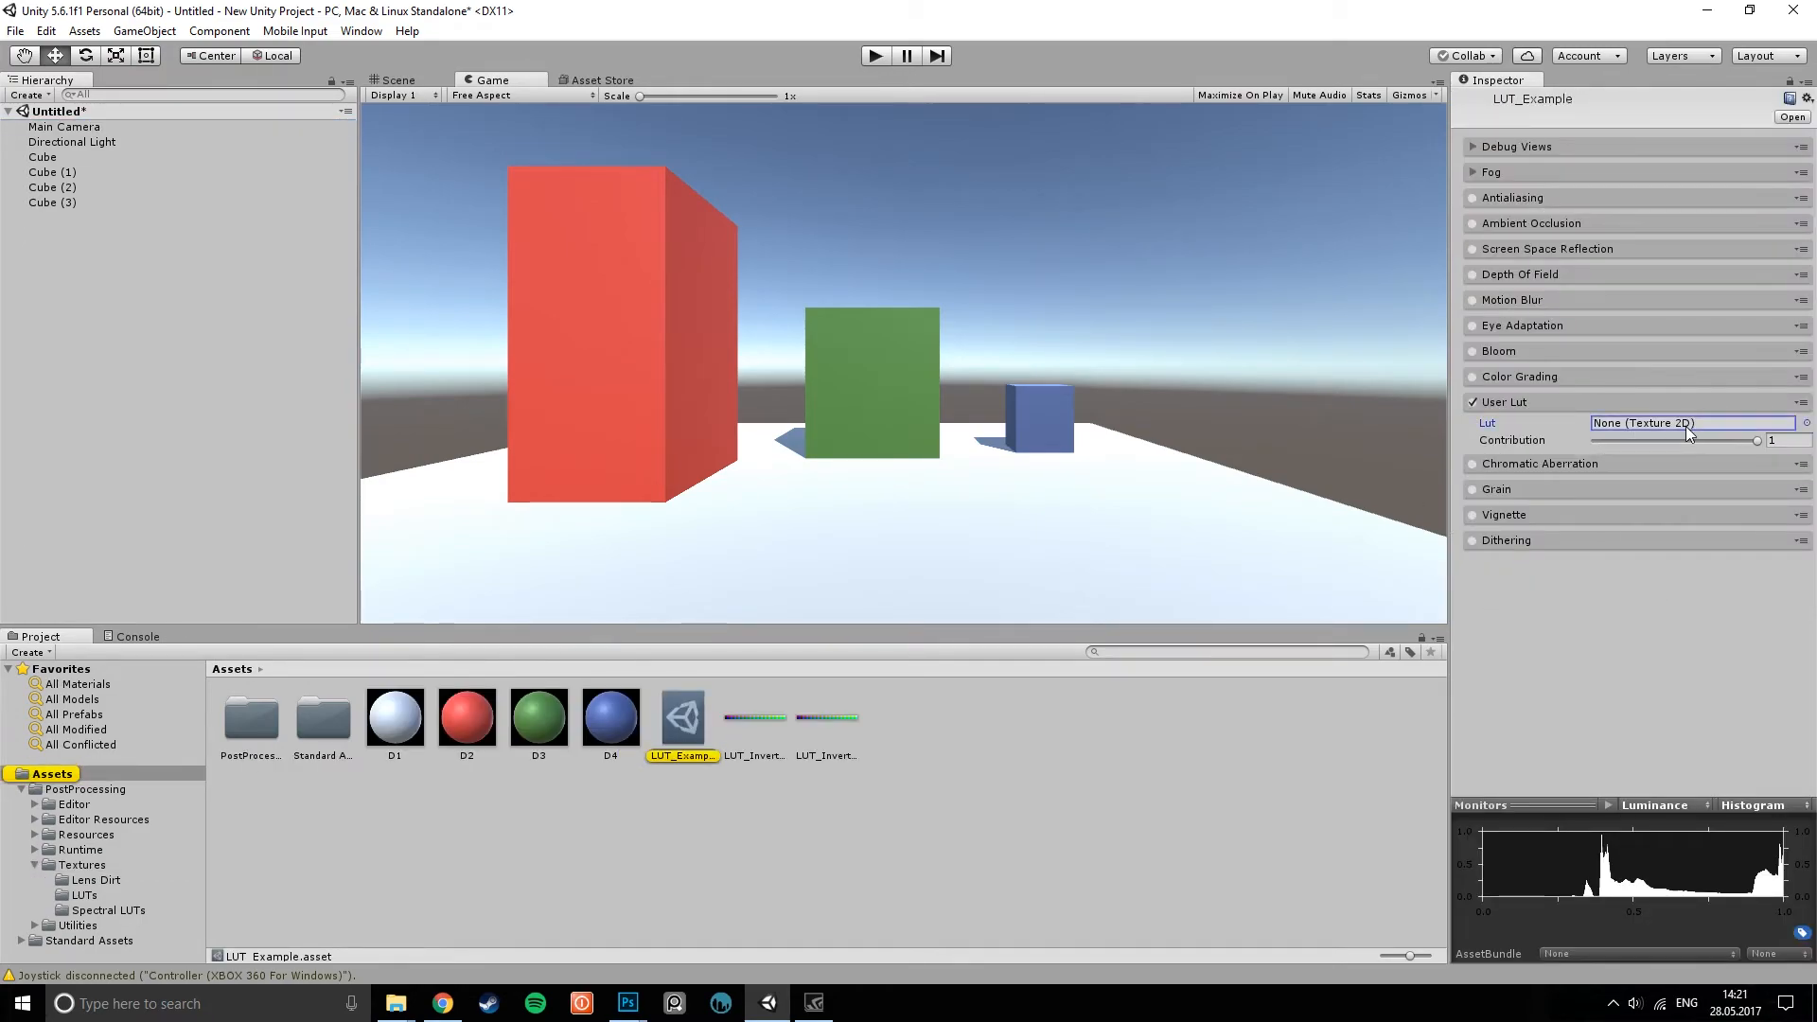
left_click(1805, 423)
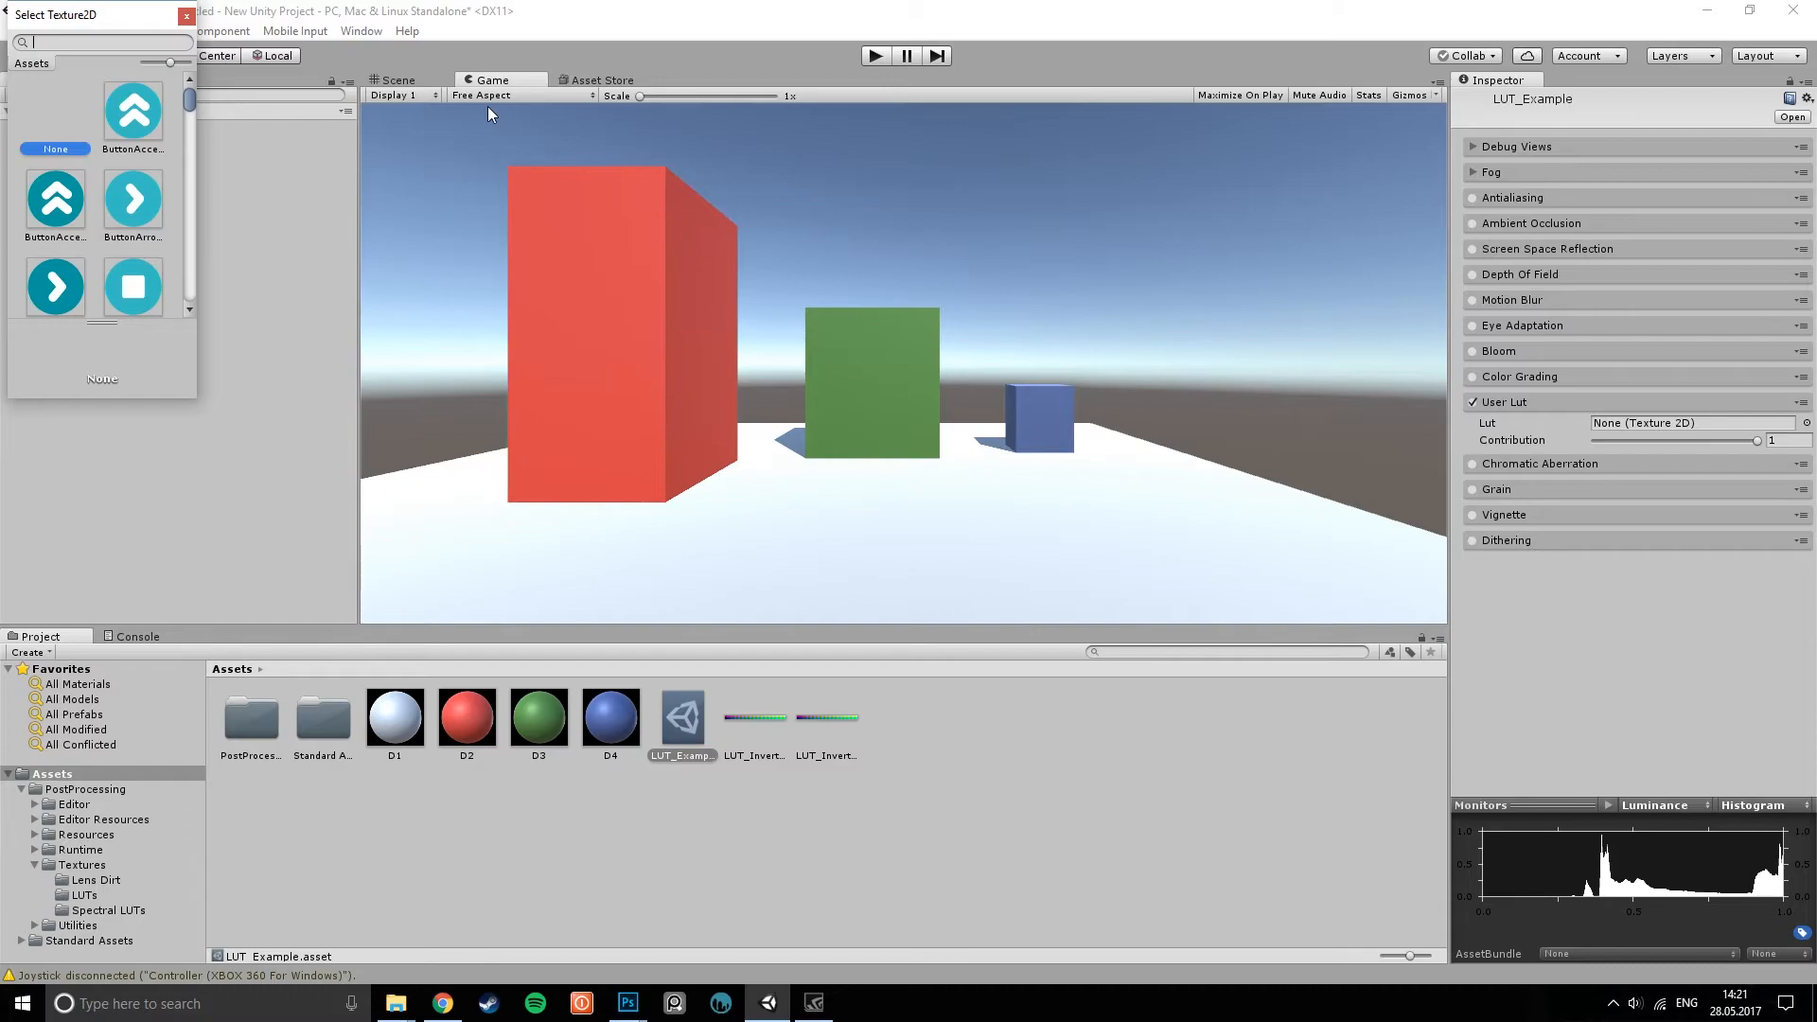
type("neutr")
double_click(123, 102)
left_click_drag(1758, 441, 1640, 442)
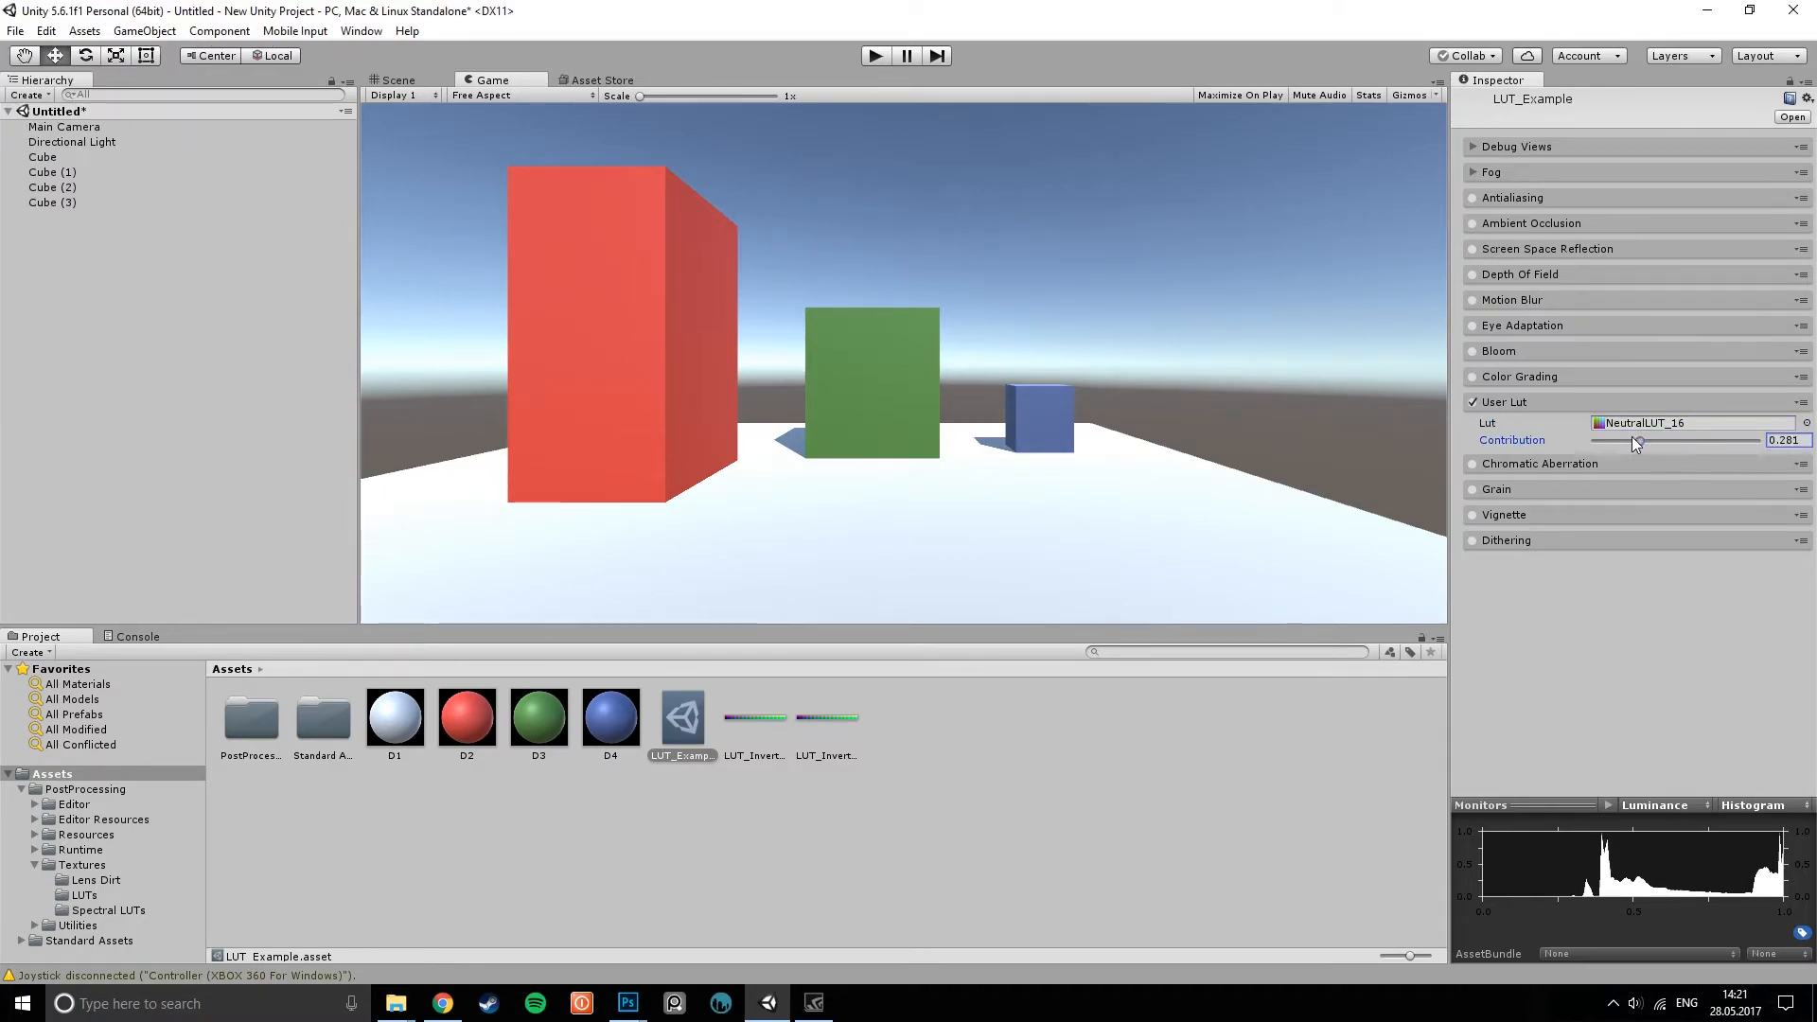
- Find the inverted LUT textures, compare them on the scene and assign LUT_Inverted.png to User Lut
left_click(1806, 423)
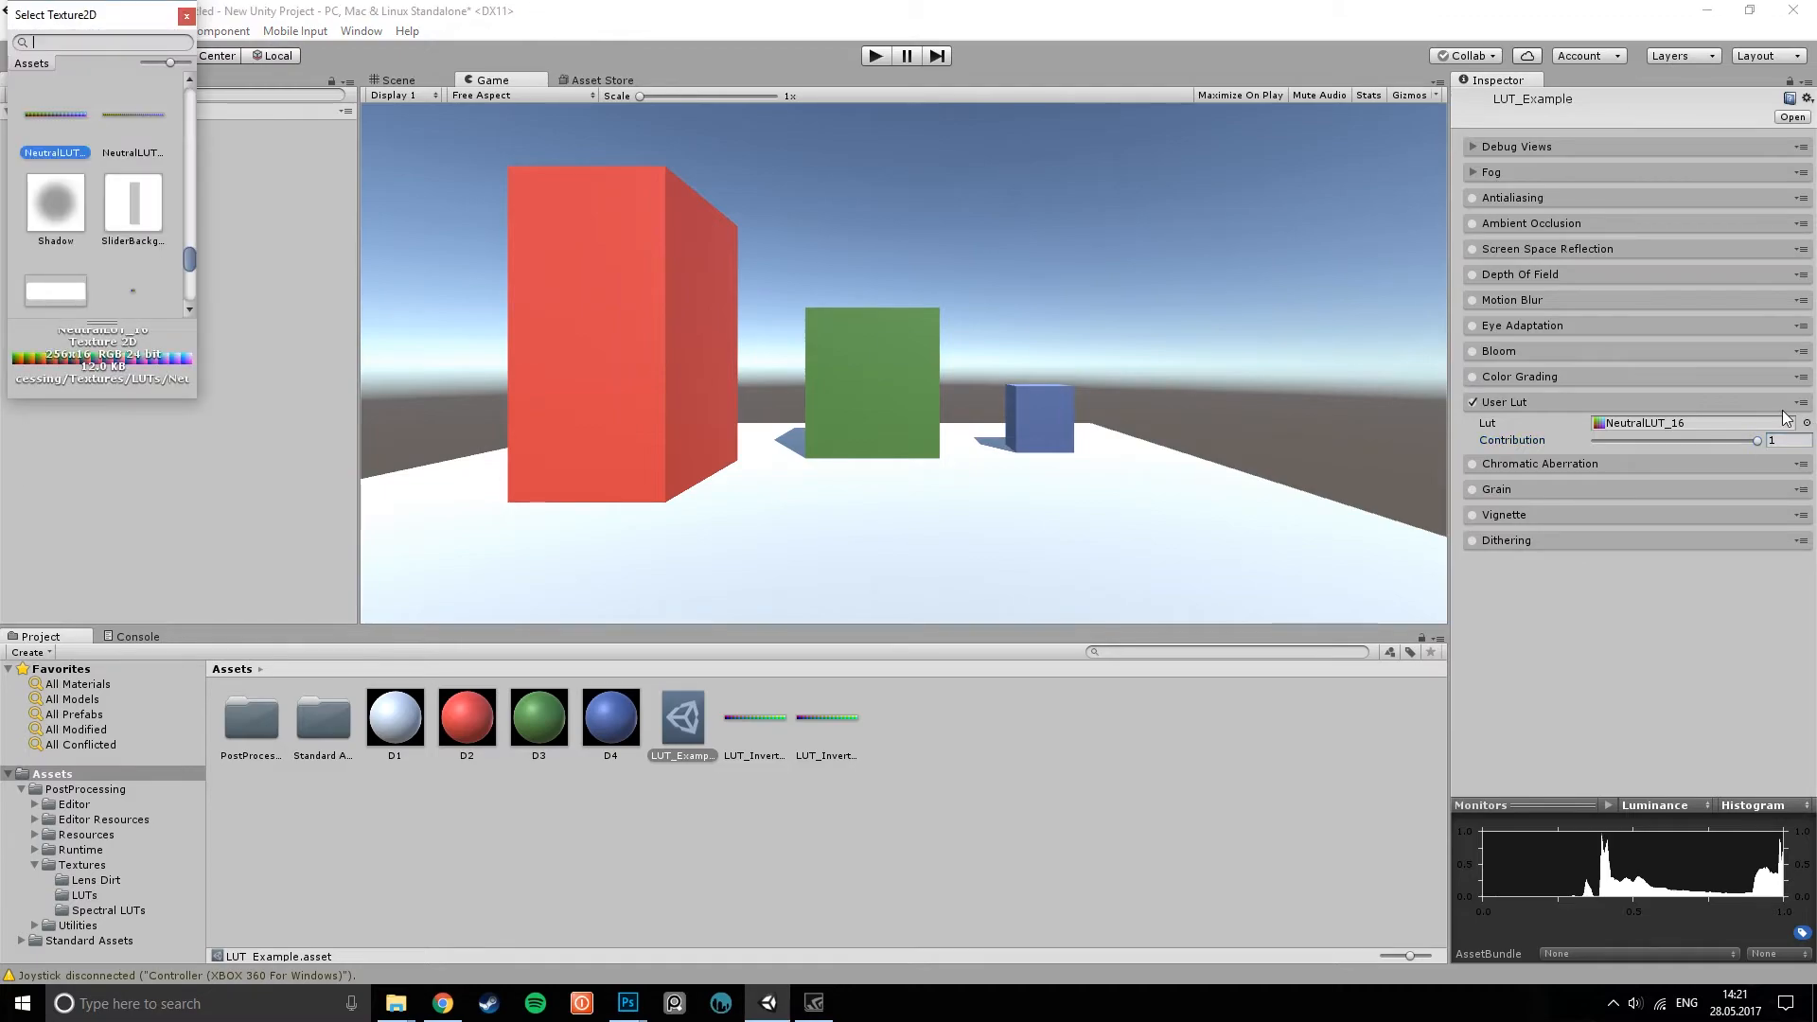
type("inver")
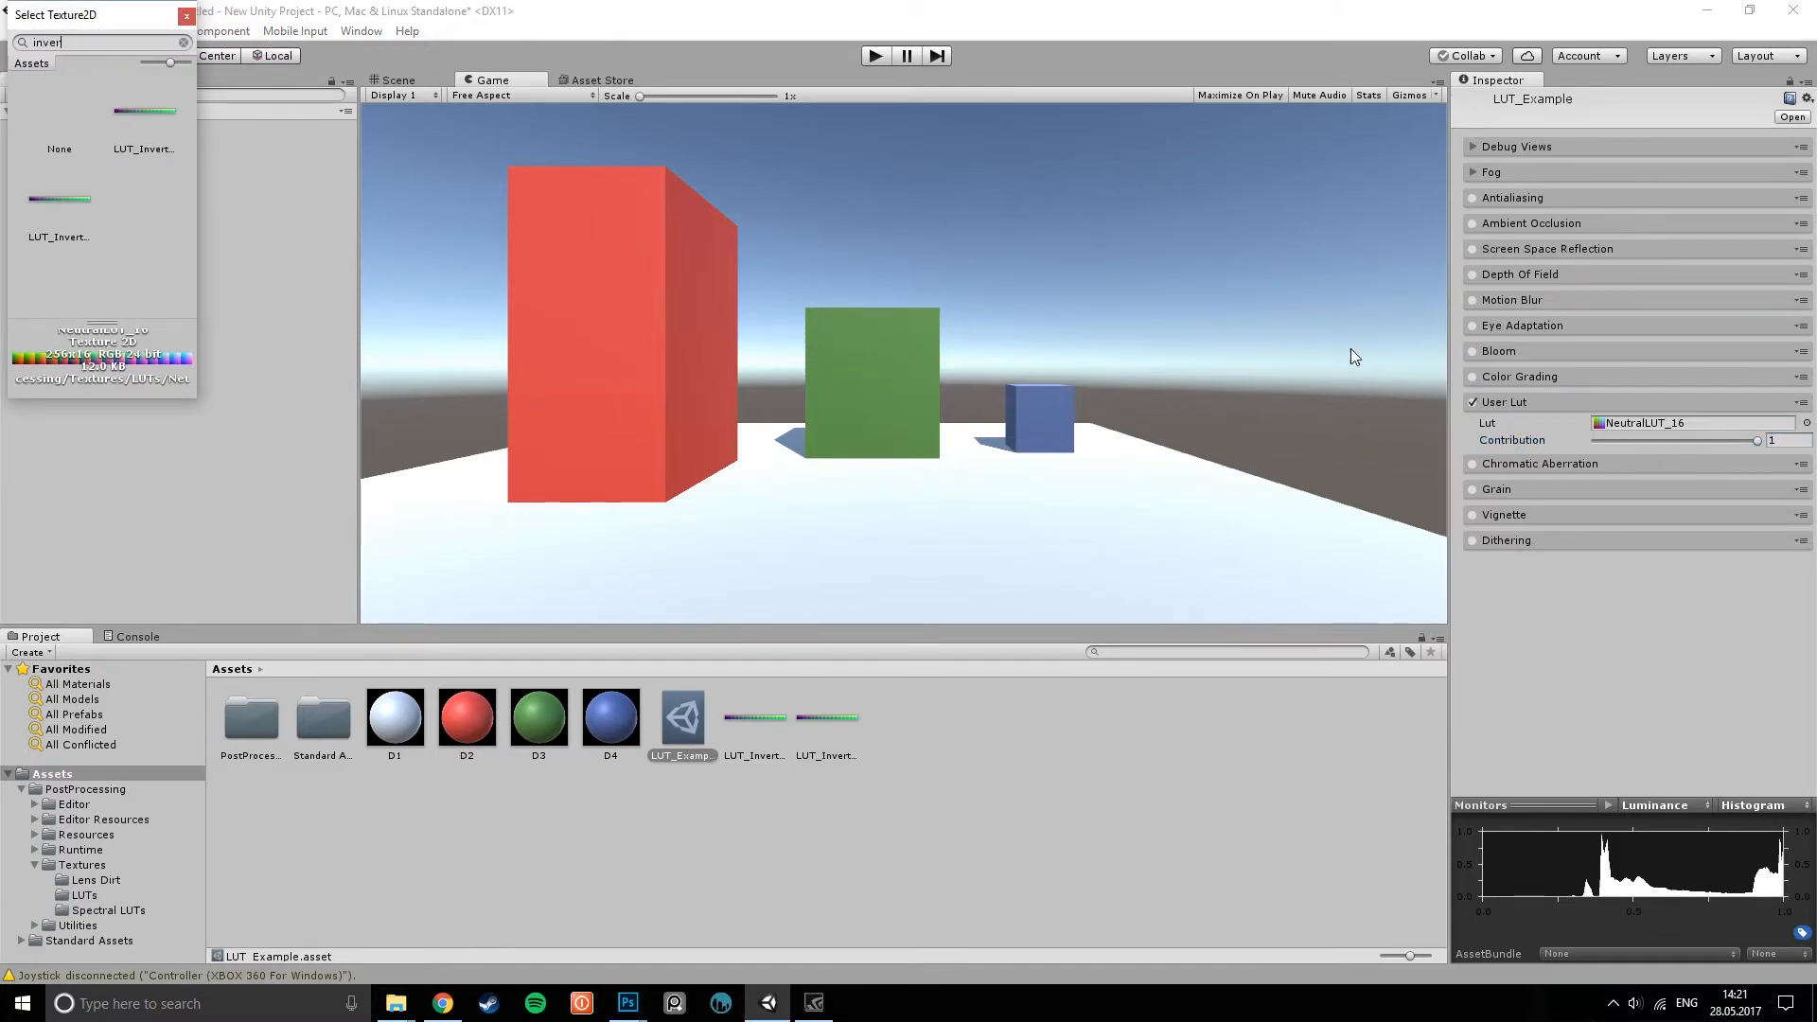
left_click(151, 118)
left_click(55, 200)
left_click(126, 123)
left_click(55, 199)
double_click(129, 127)
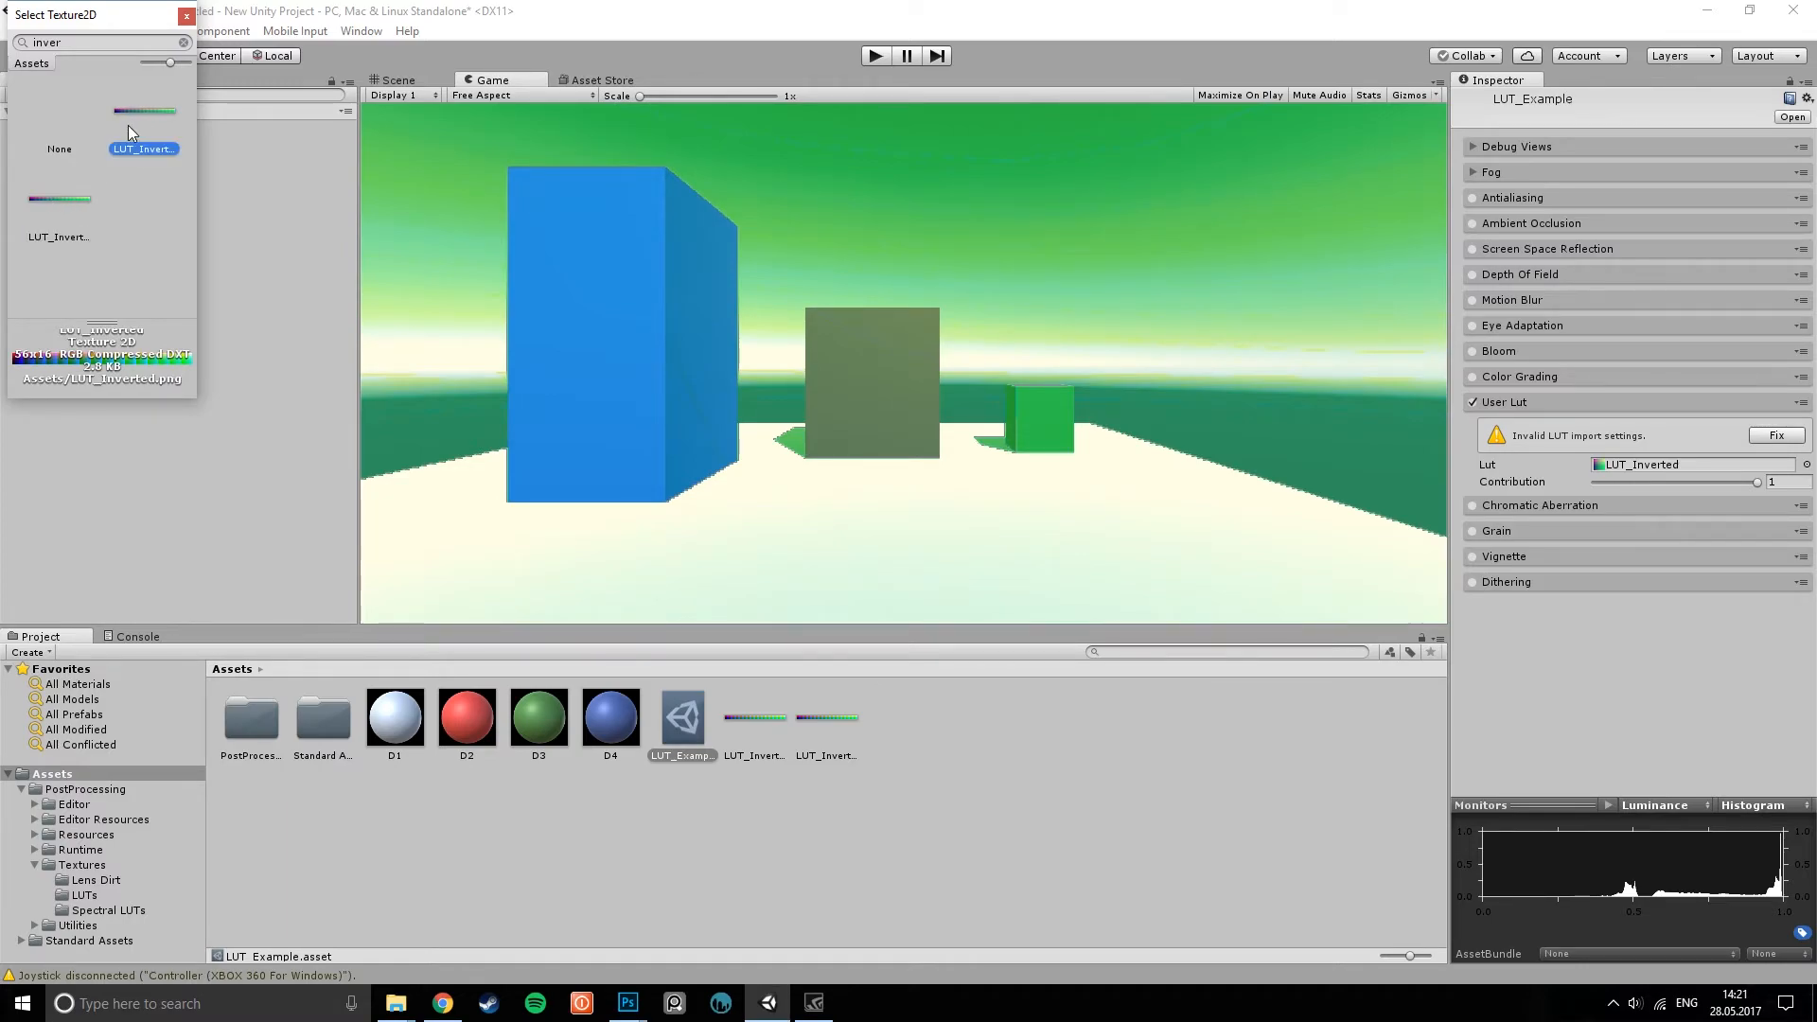
- Fix the import settings of the LUT_Inverted texture and set the User Lut contribution to 0.994
left_click(1778, 435)
mouse_move(1757, 440)
left_mouse_down()
mouse_move(1625, 442)
mouse_move(1755, 441)
left_mouse_up()
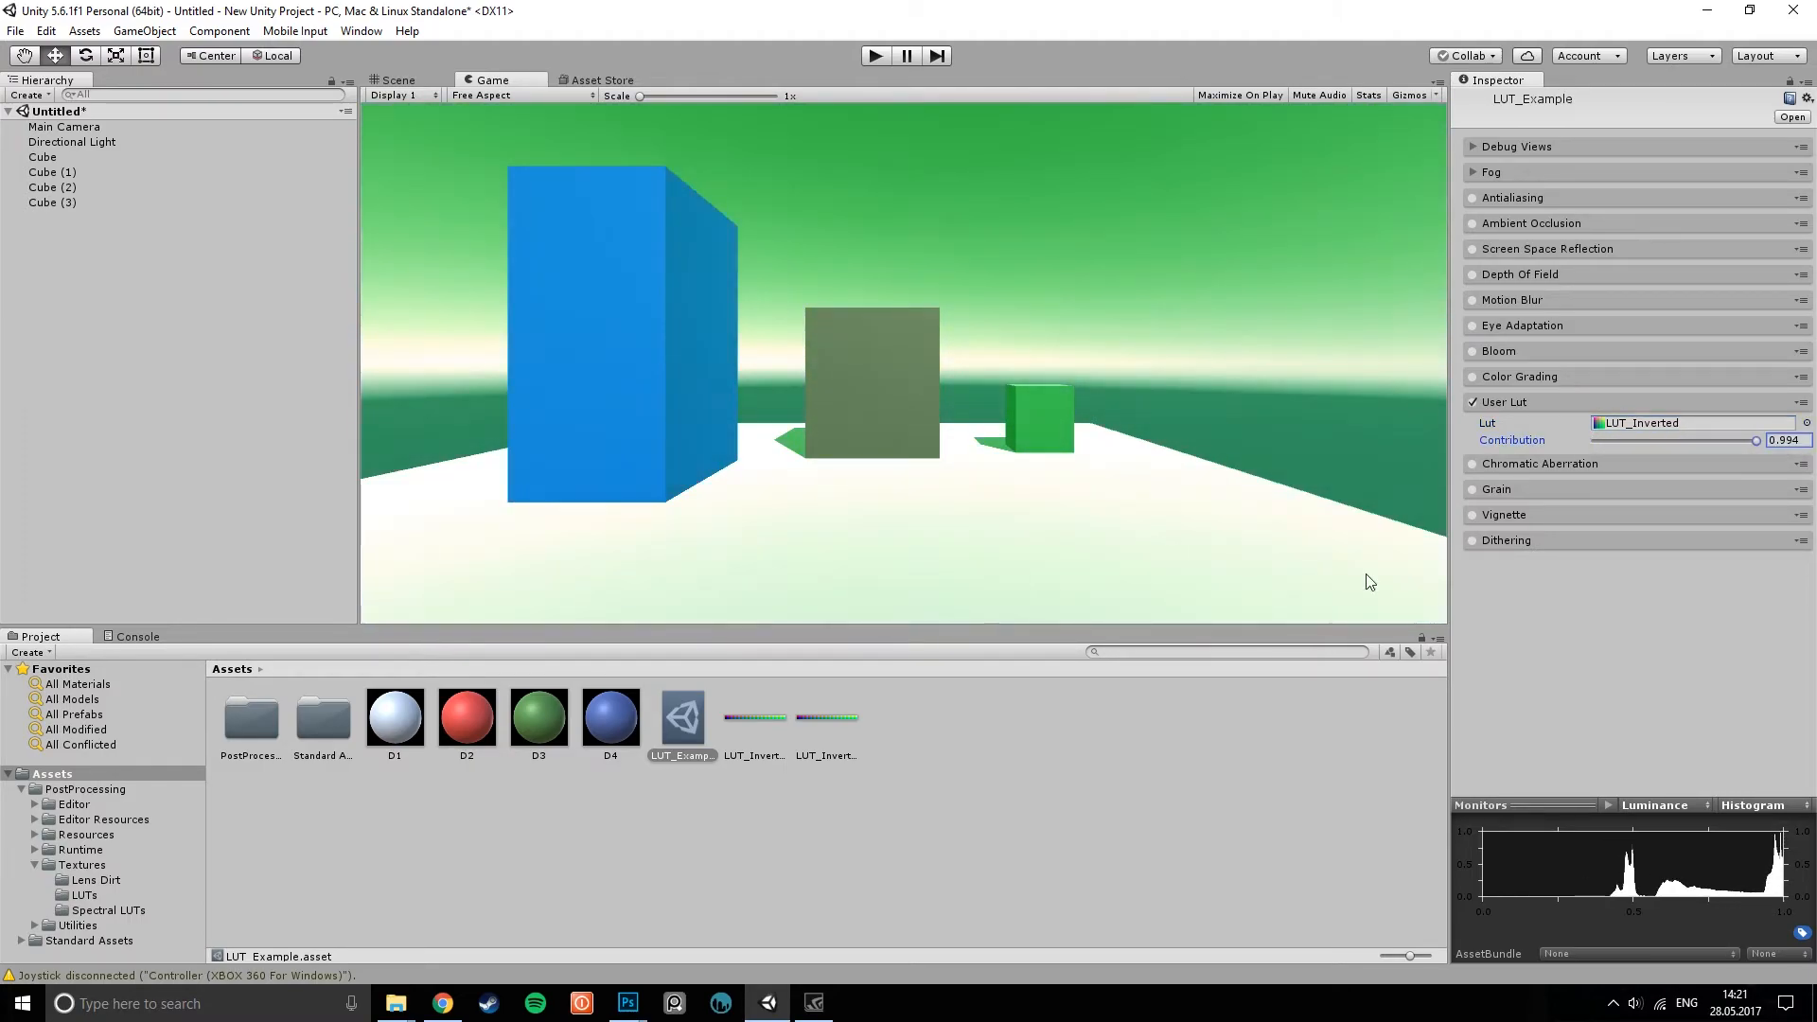
- Turn off User Lut, then preview Bloom, Vignette and Ambient Occlusion on the scene and disable them again
left_click(1473, 403)
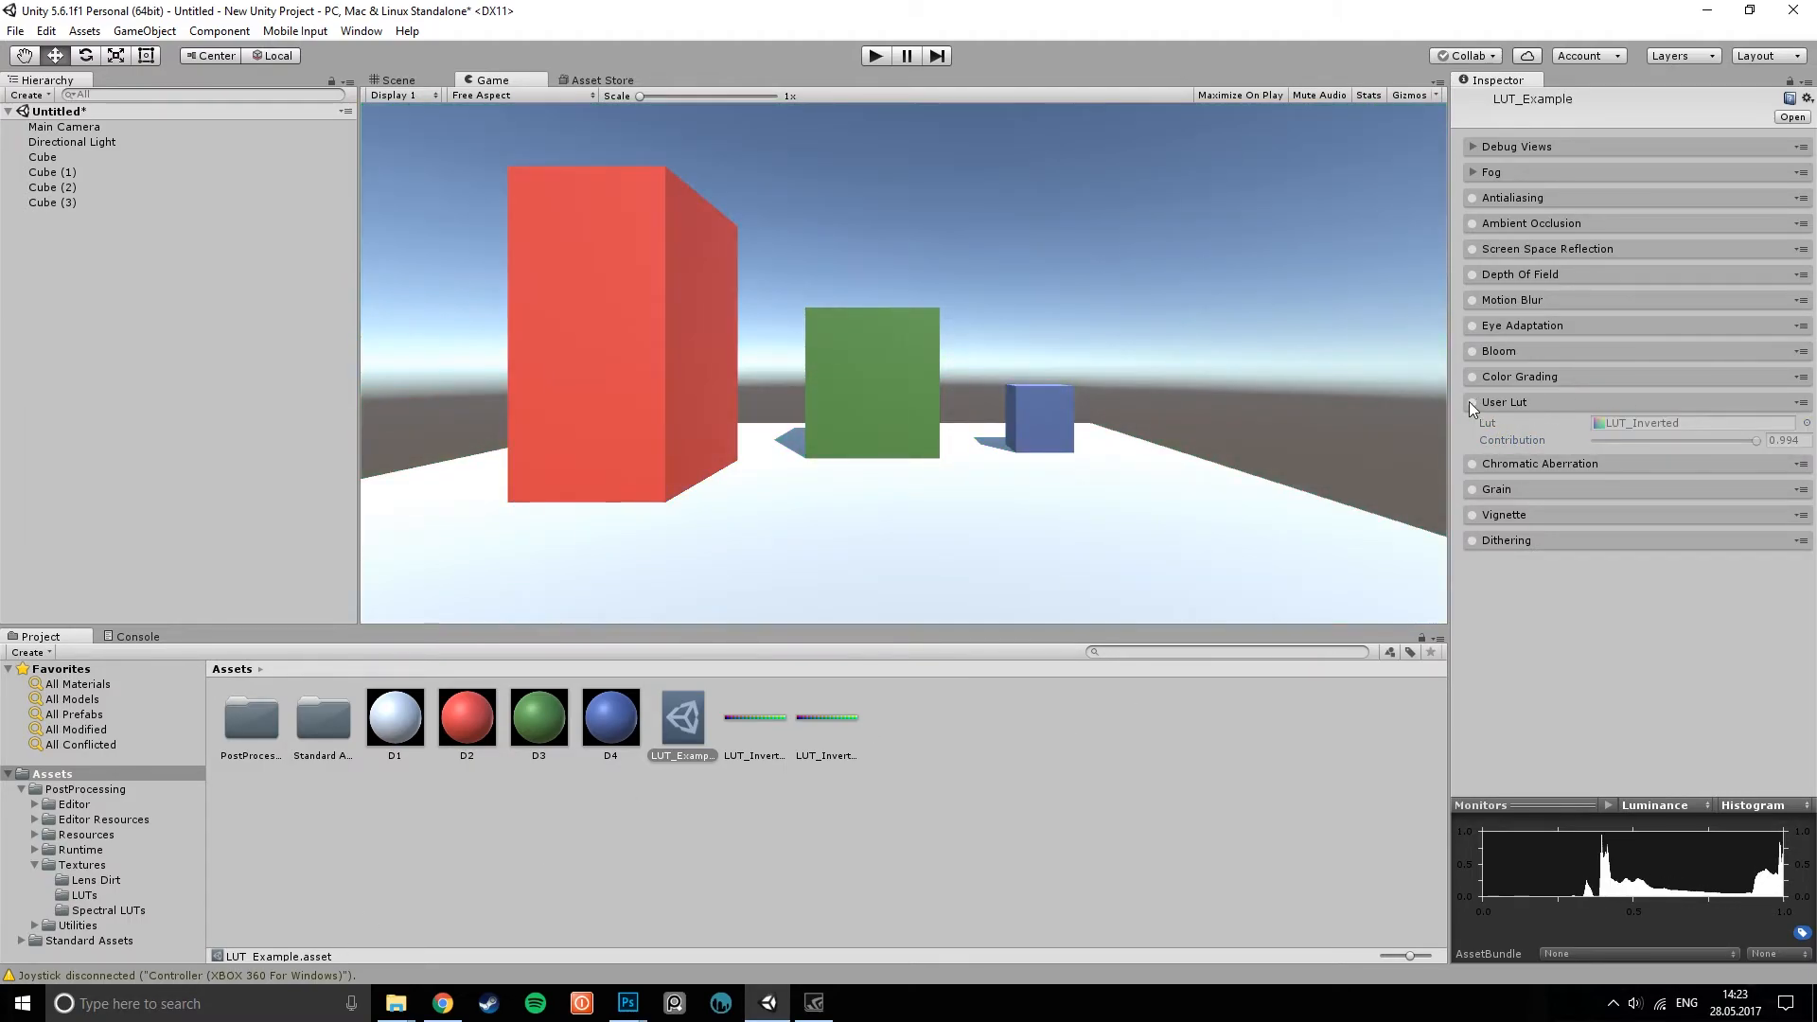
left_click(1482, 349)
left_click(1473, 350)
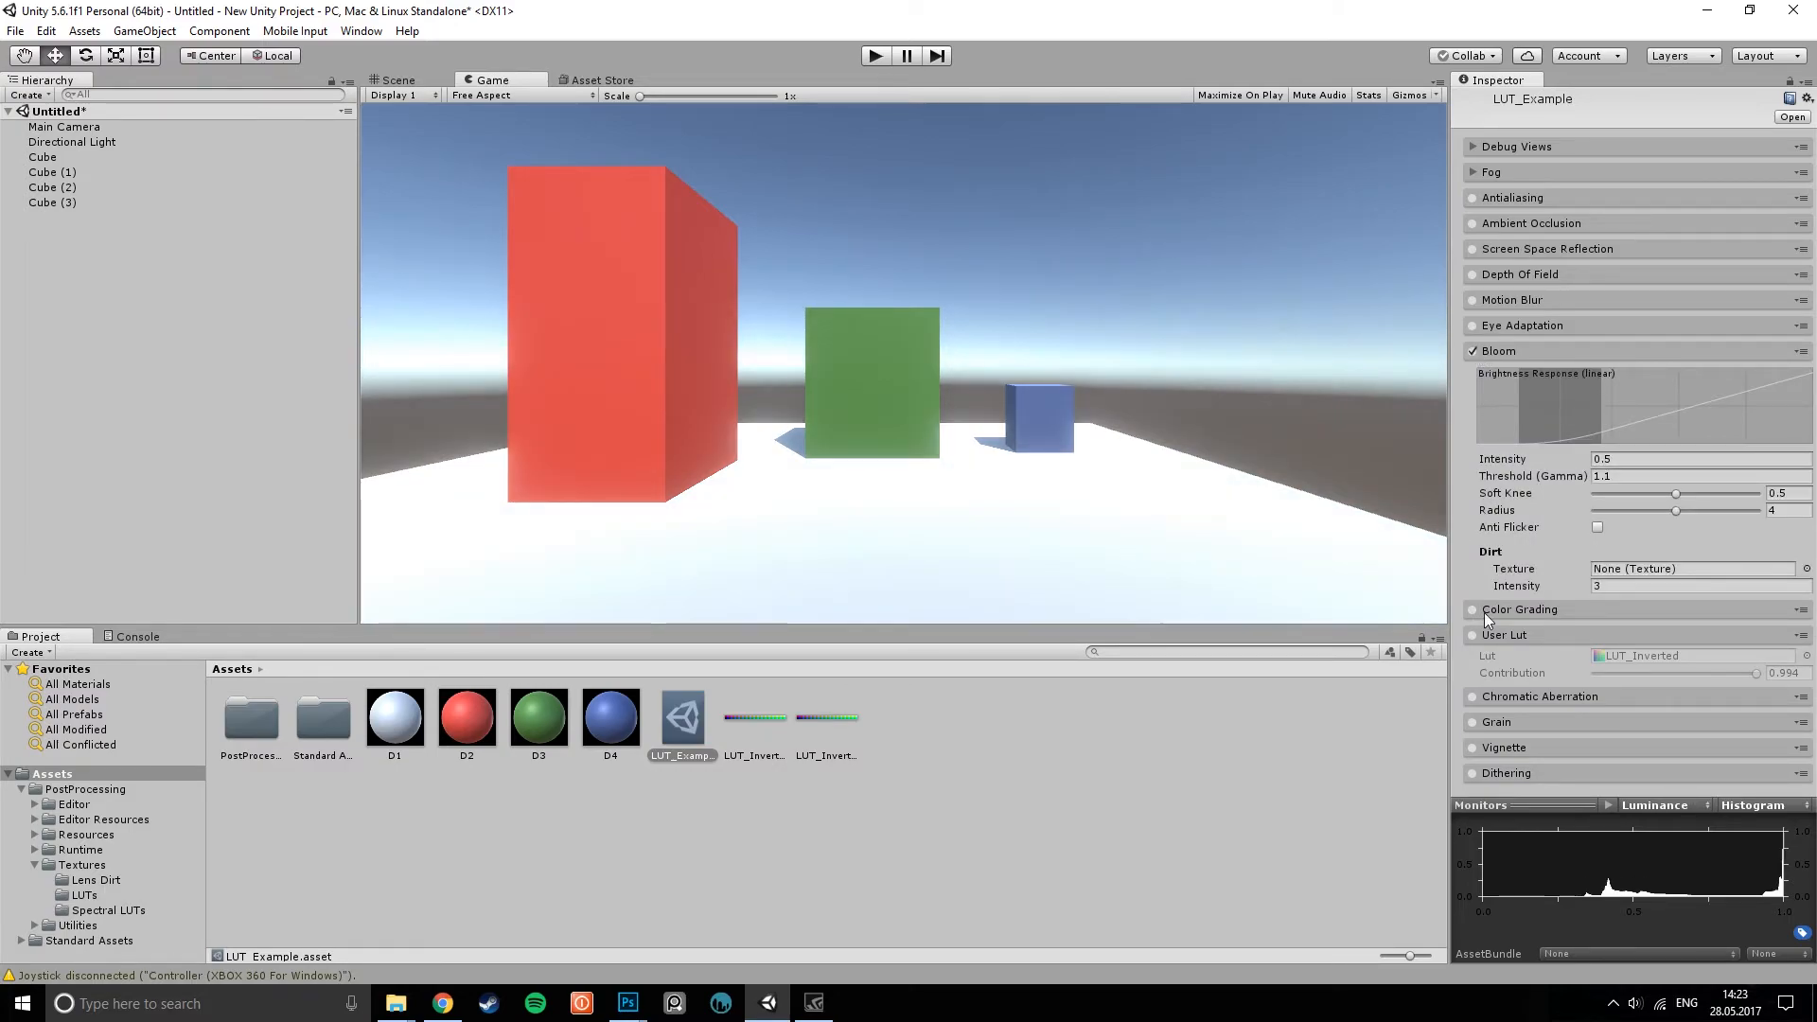
left_click(1473, 748)
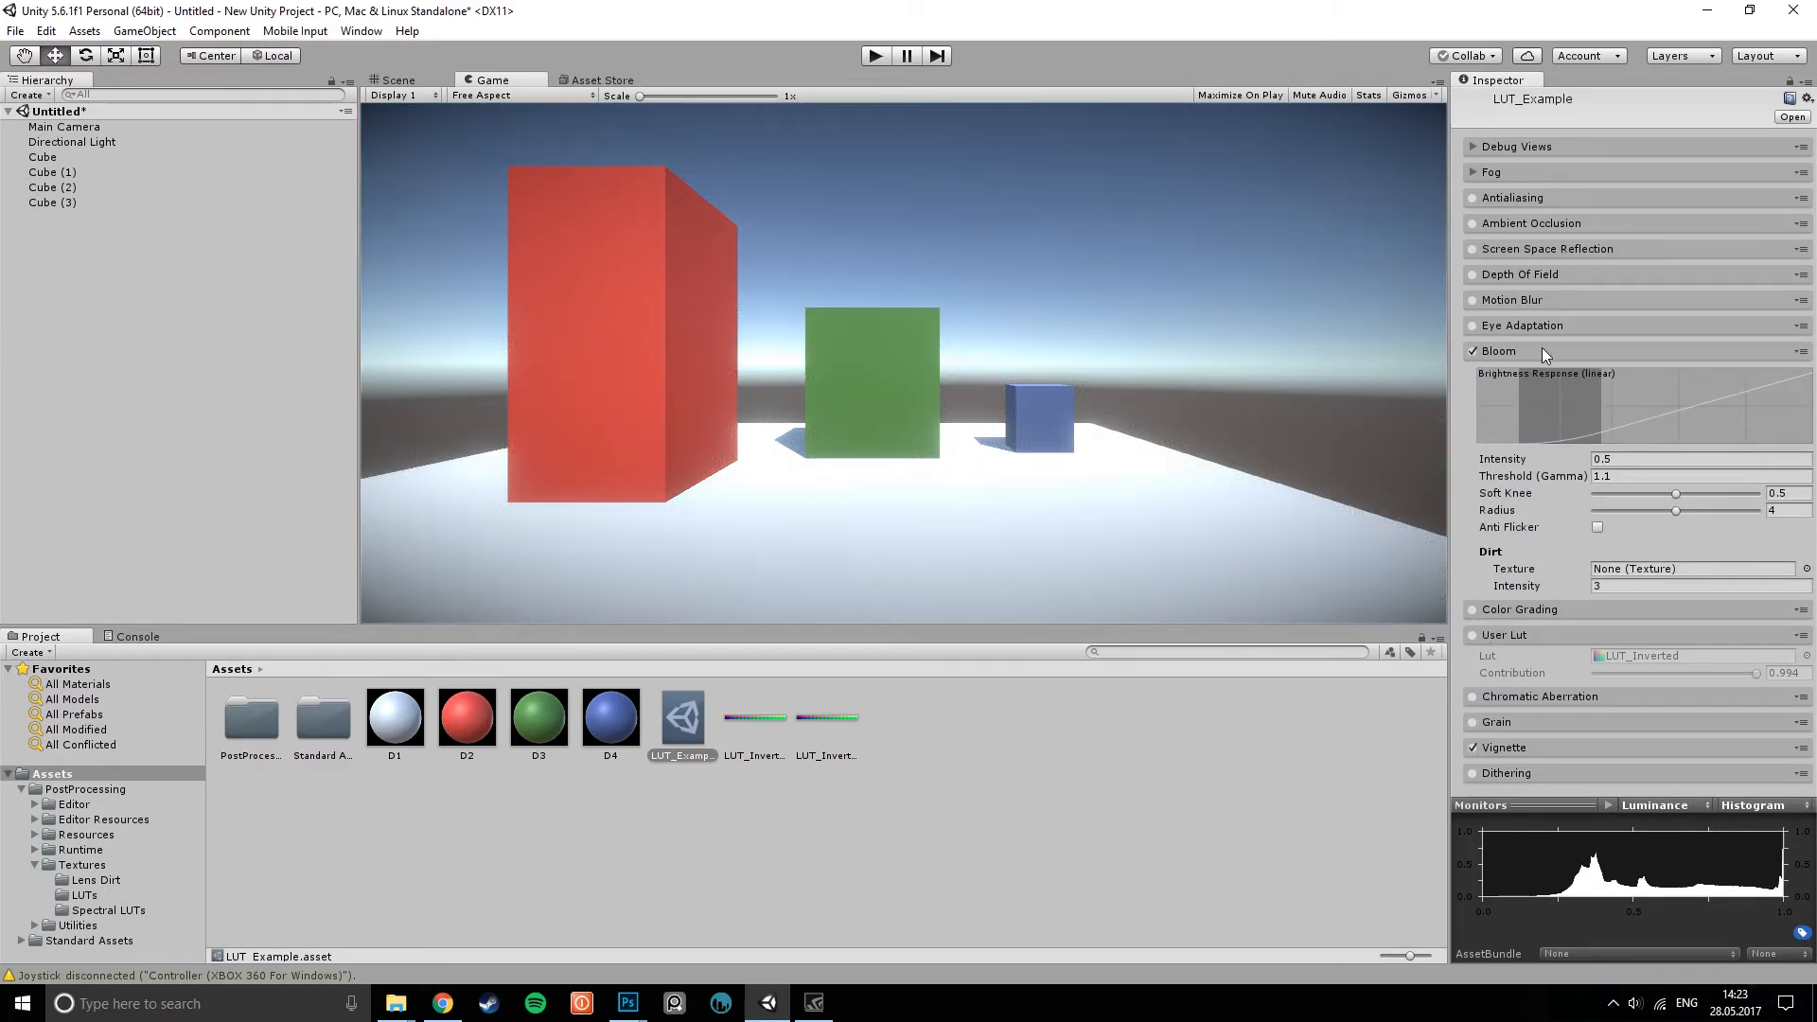
left_click(1472, 197)
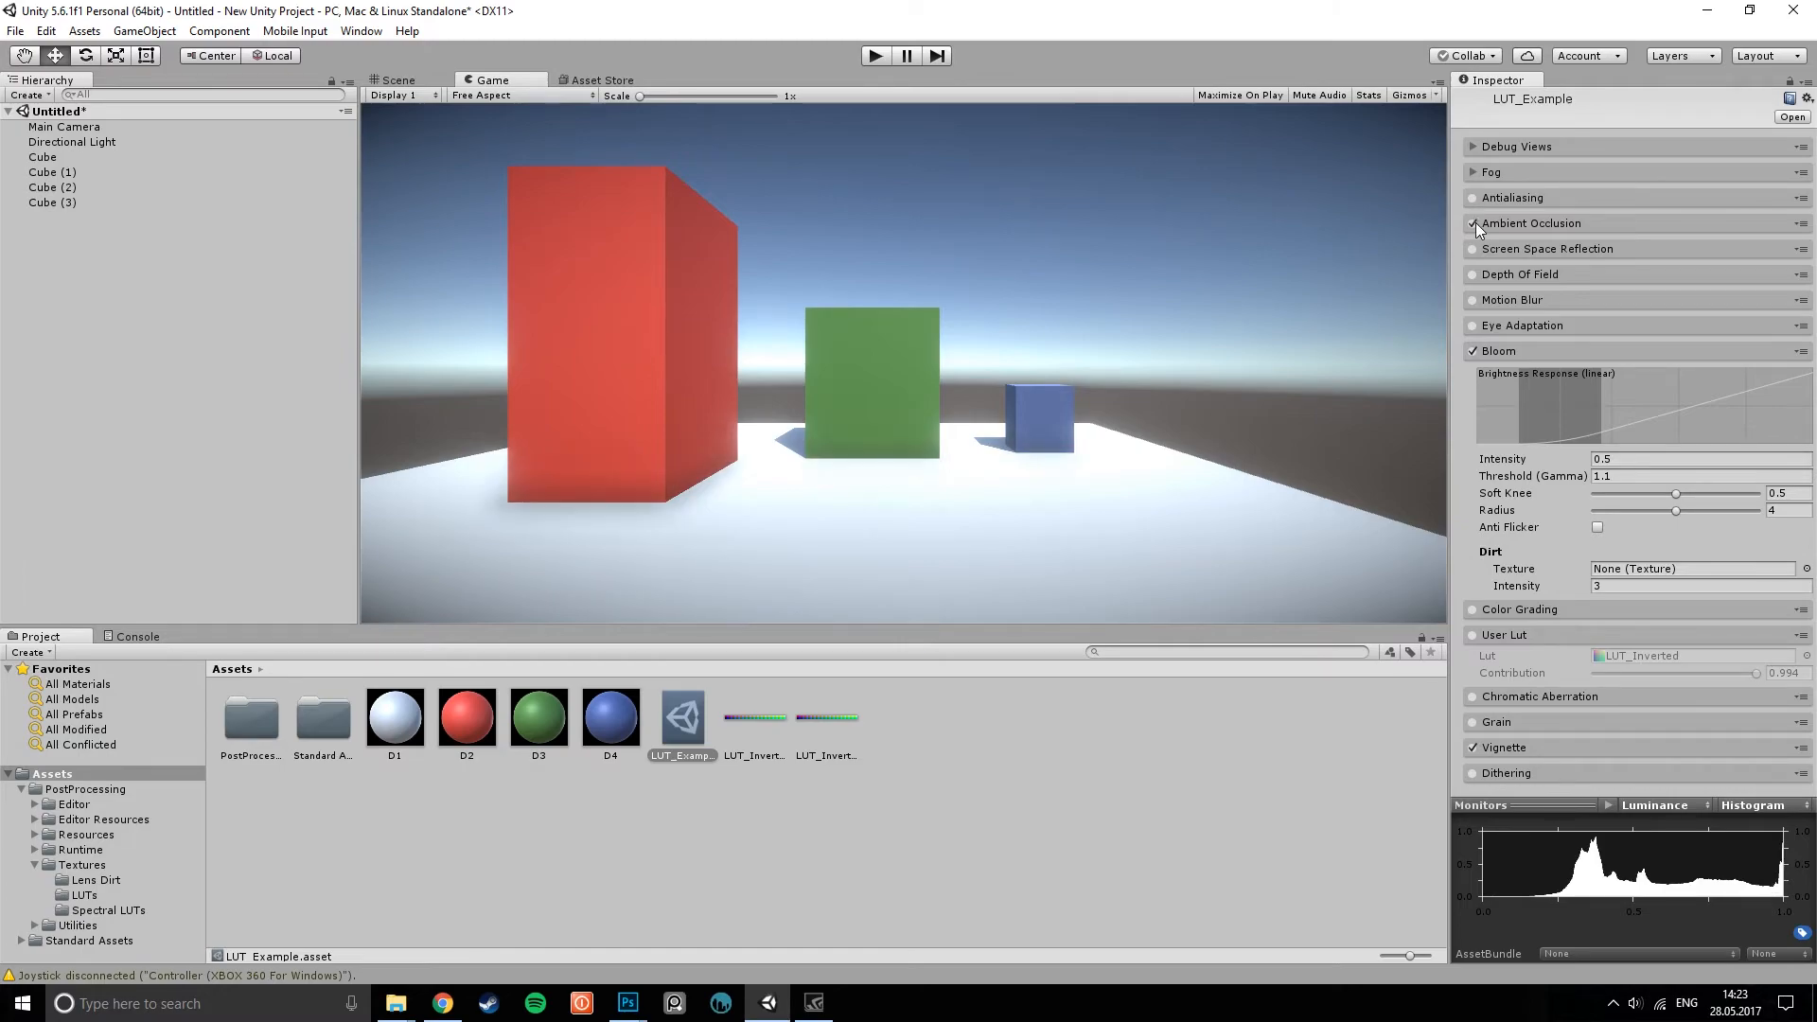
left_click(1473, 746)
left_click(1469, 351)
left_click(1469, 352)
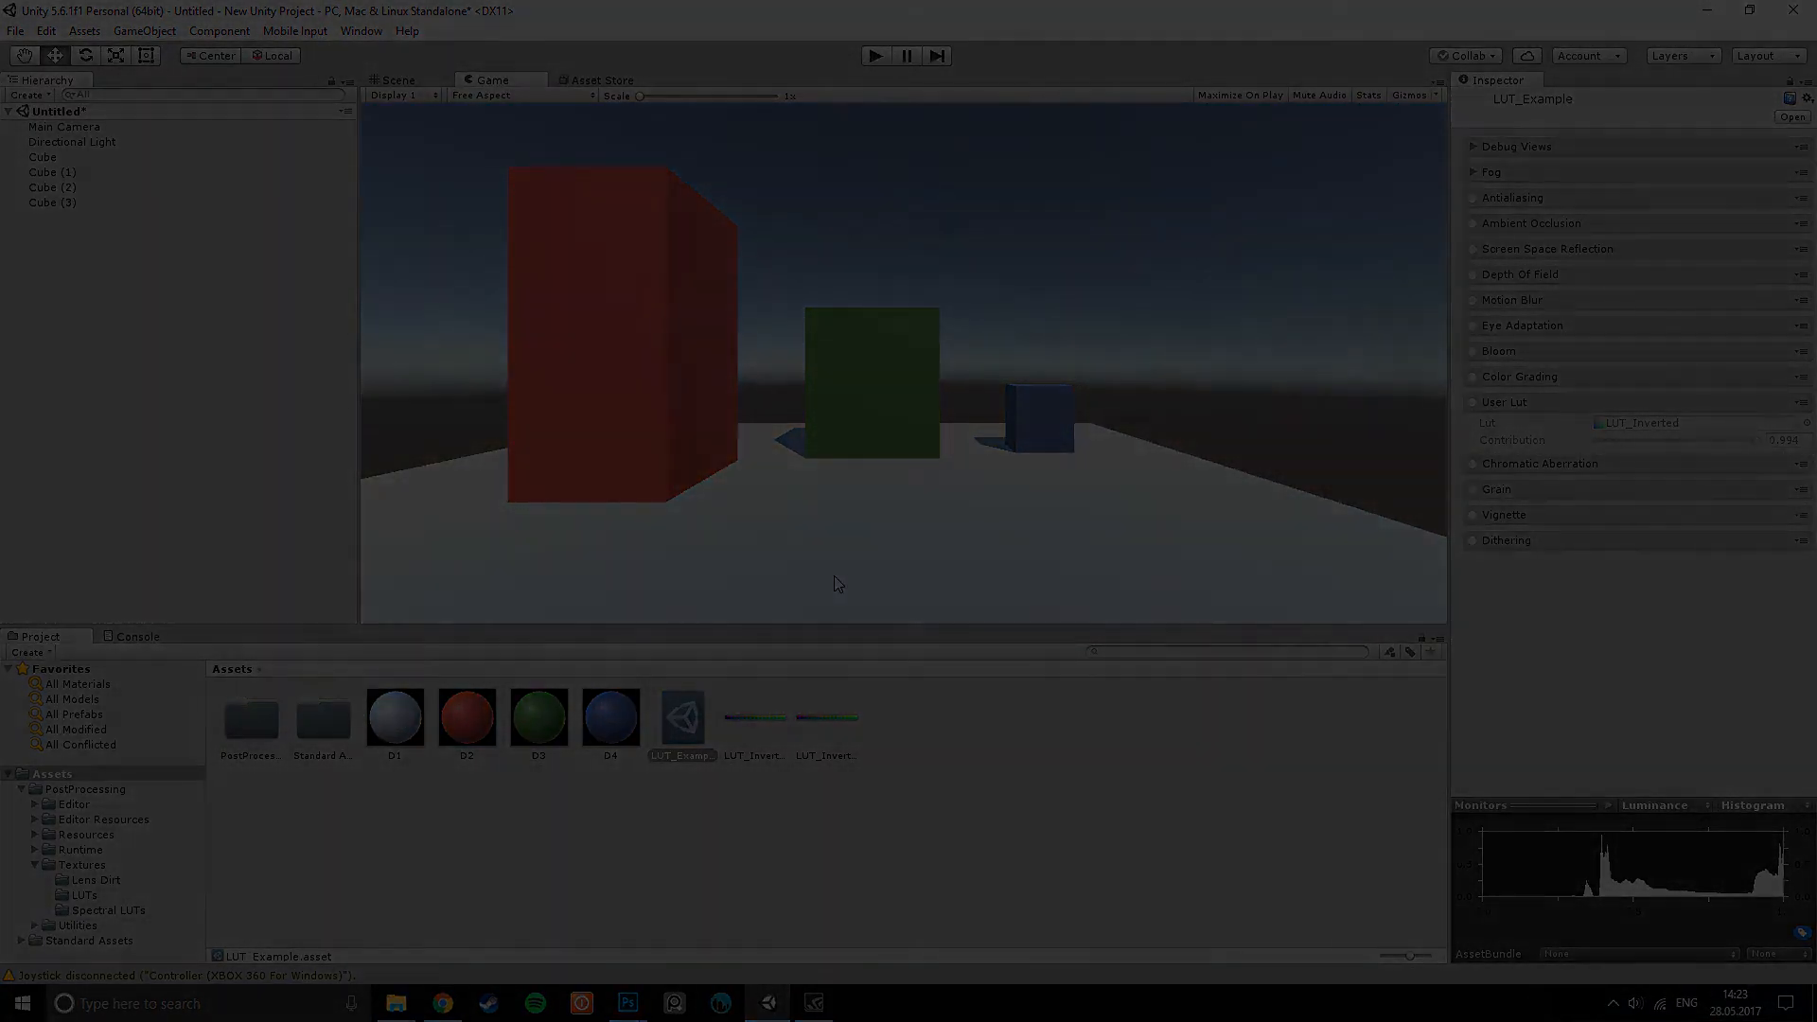